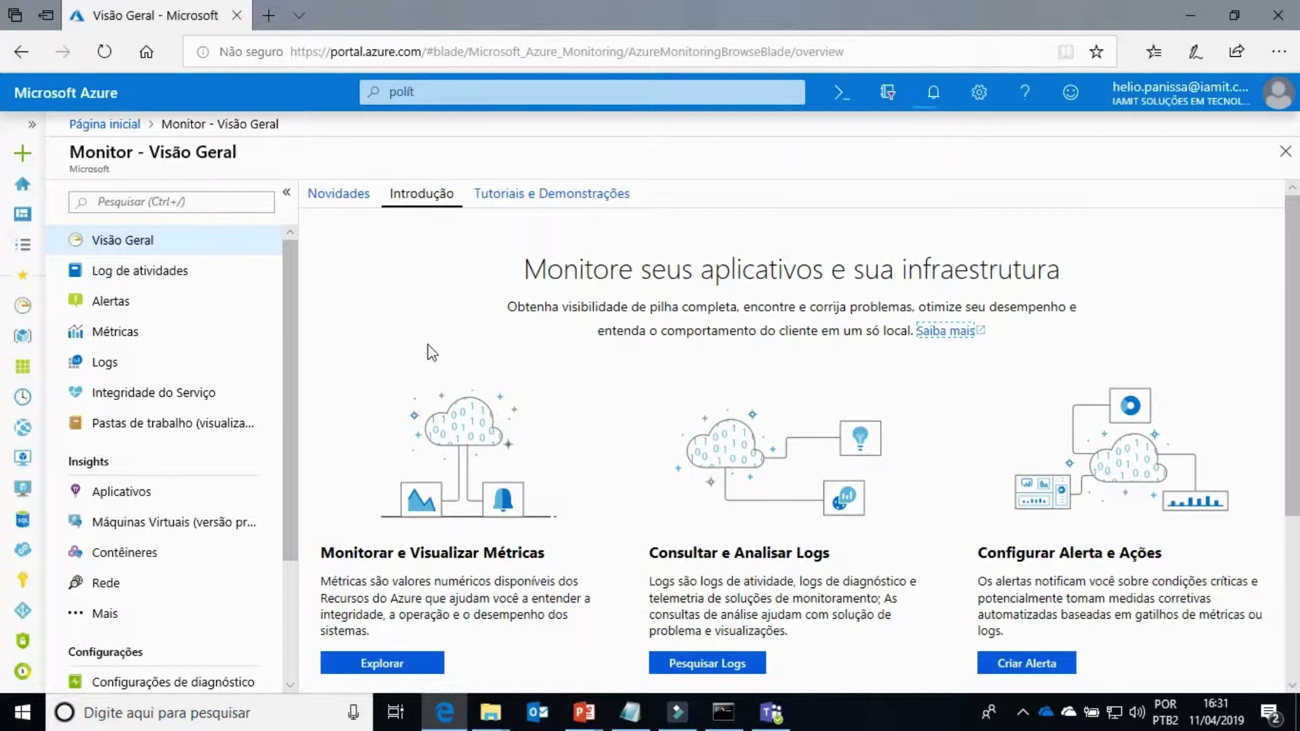
Look over the Monitor overview's introduction, including its metrics, logs and alerts sections and the quick-start links
scroll(429, 349, "up", 1)
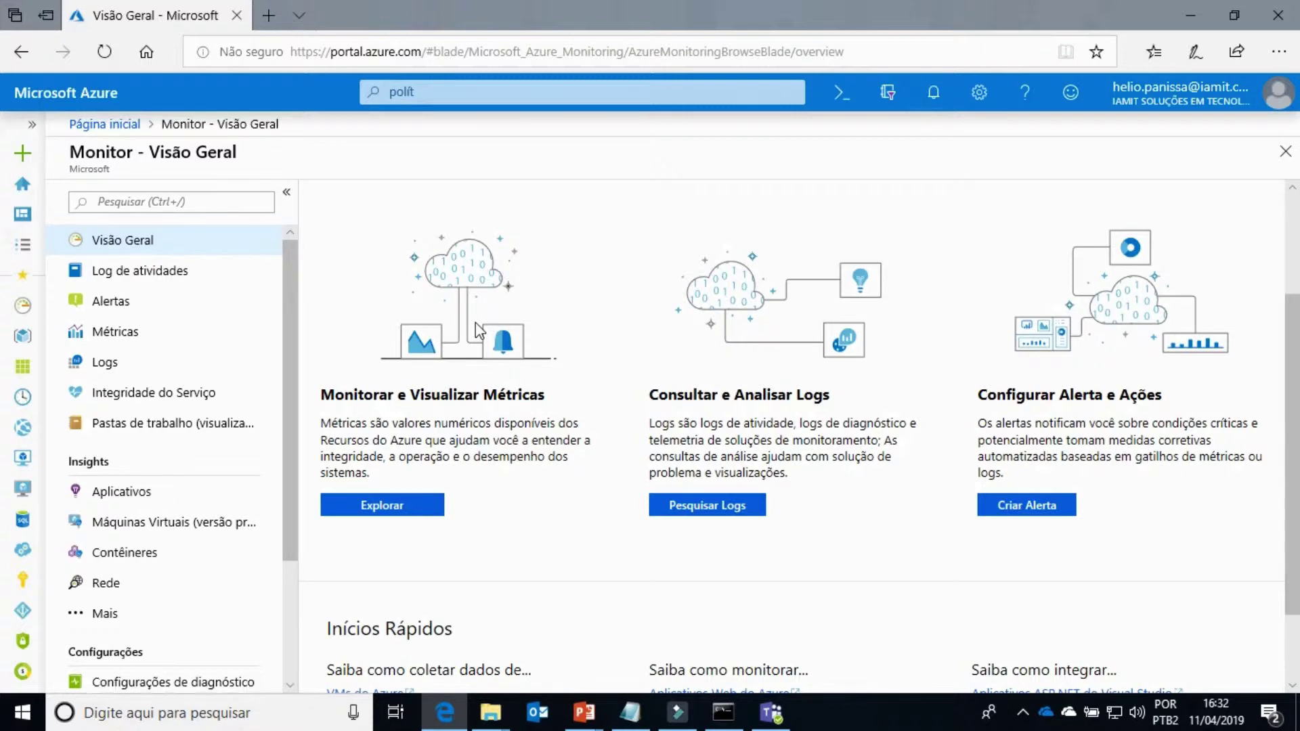
scroll(480, 331, "down", 2)
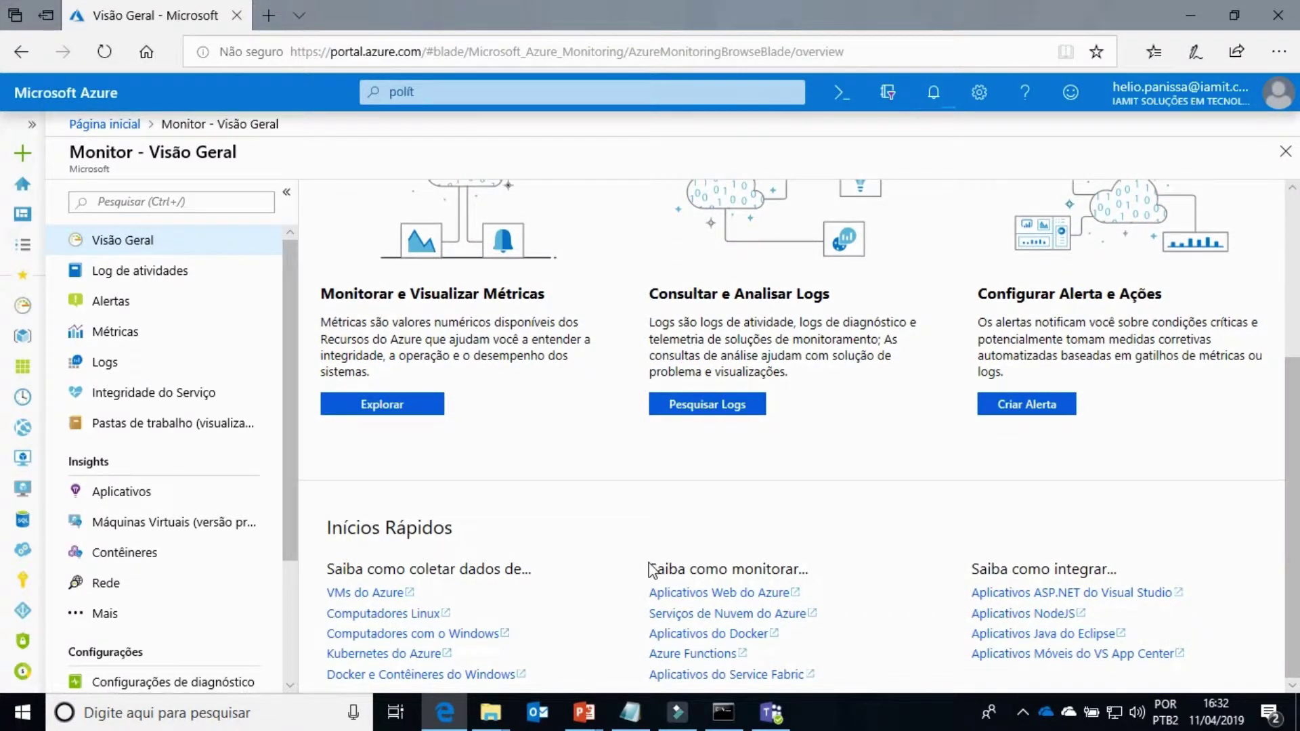
left_click_drag(654, 569, 818, 507)
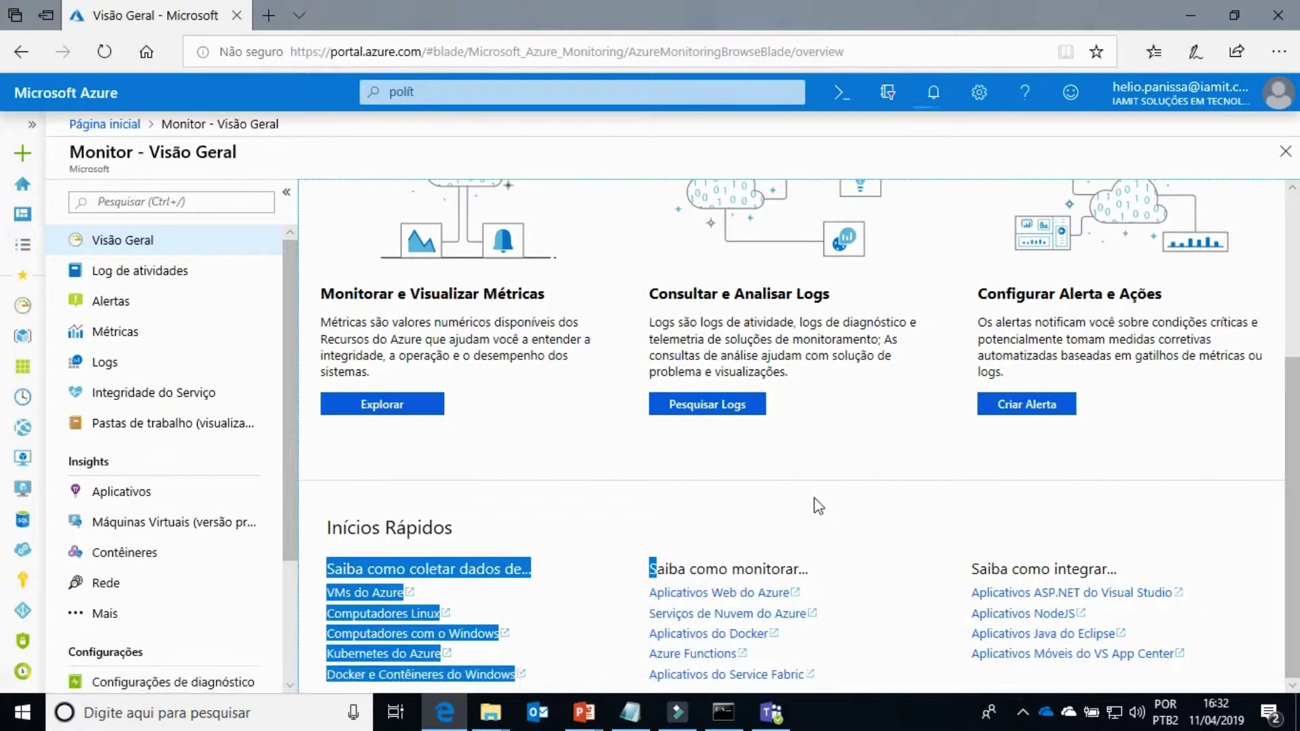
left_click(670, 538)
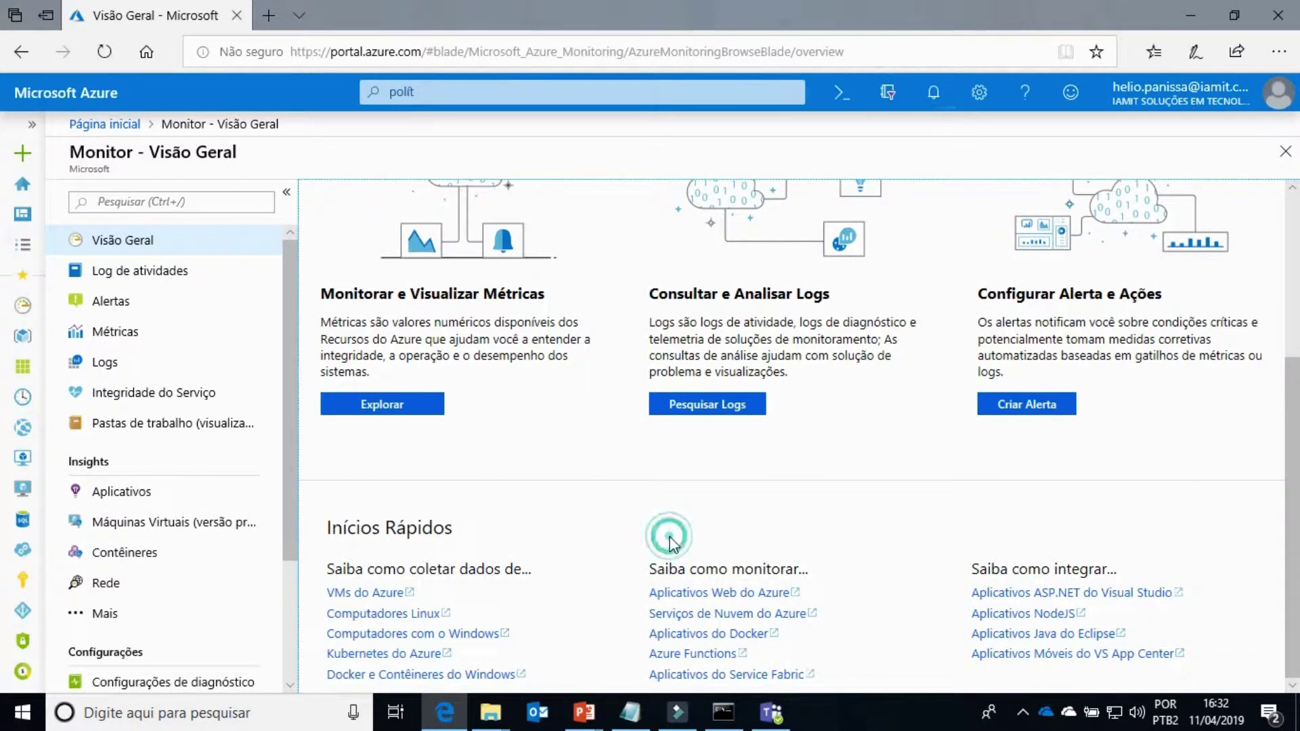
scroll(581, 468, "up", 3)
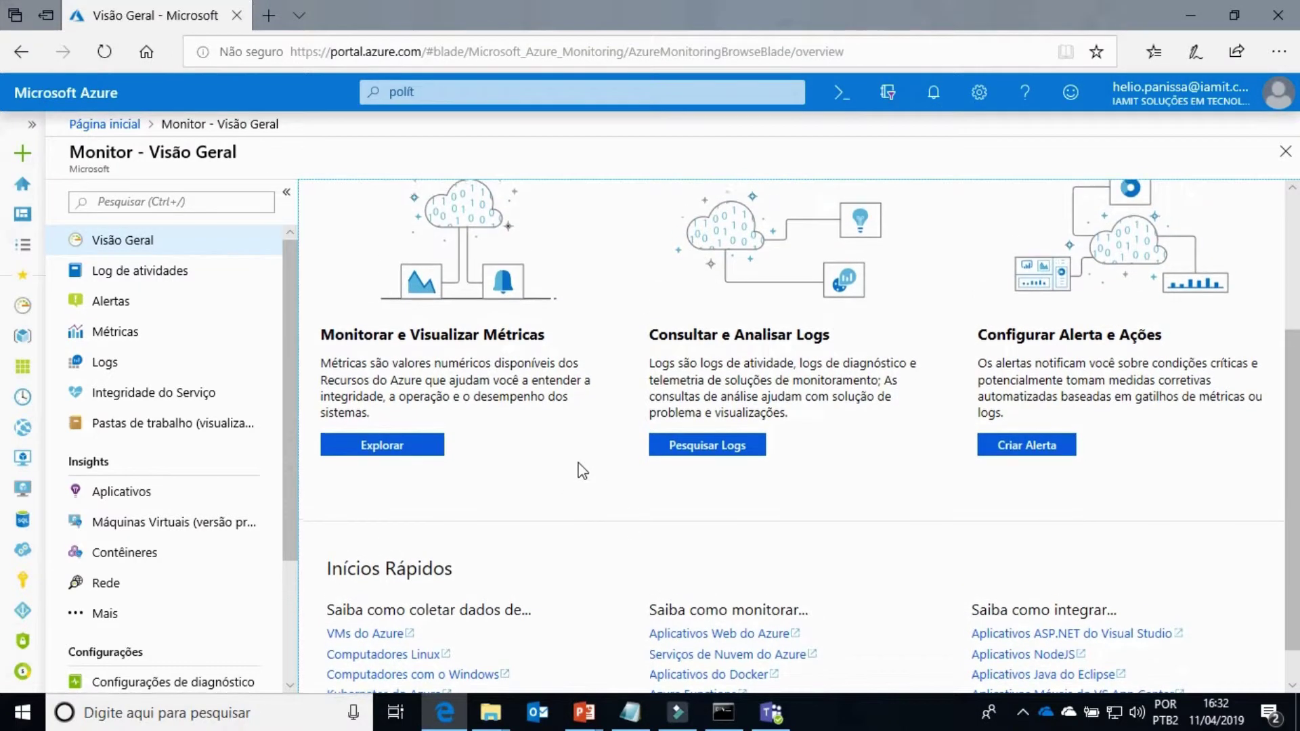
scroll(581, 467, "up", 1)
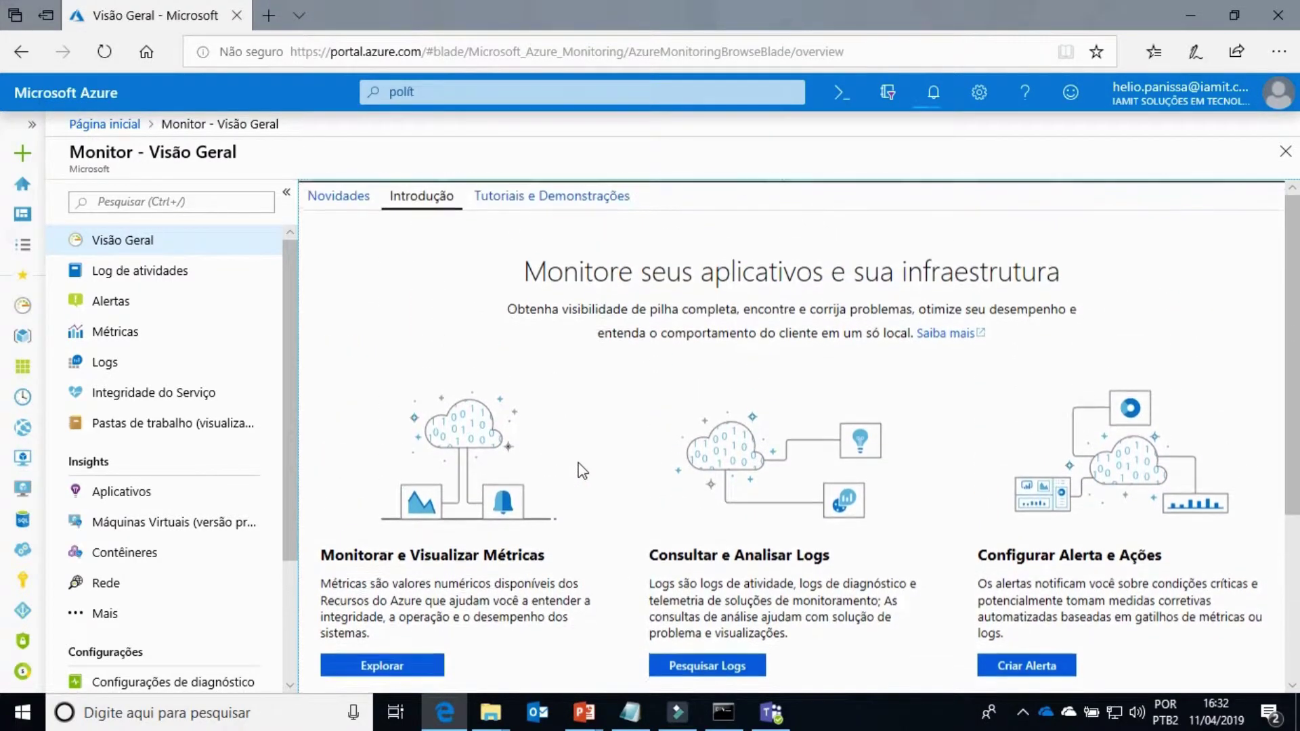
Read through the Monitor news entries under Novidades and return to the introduction
left_click(343, 202)
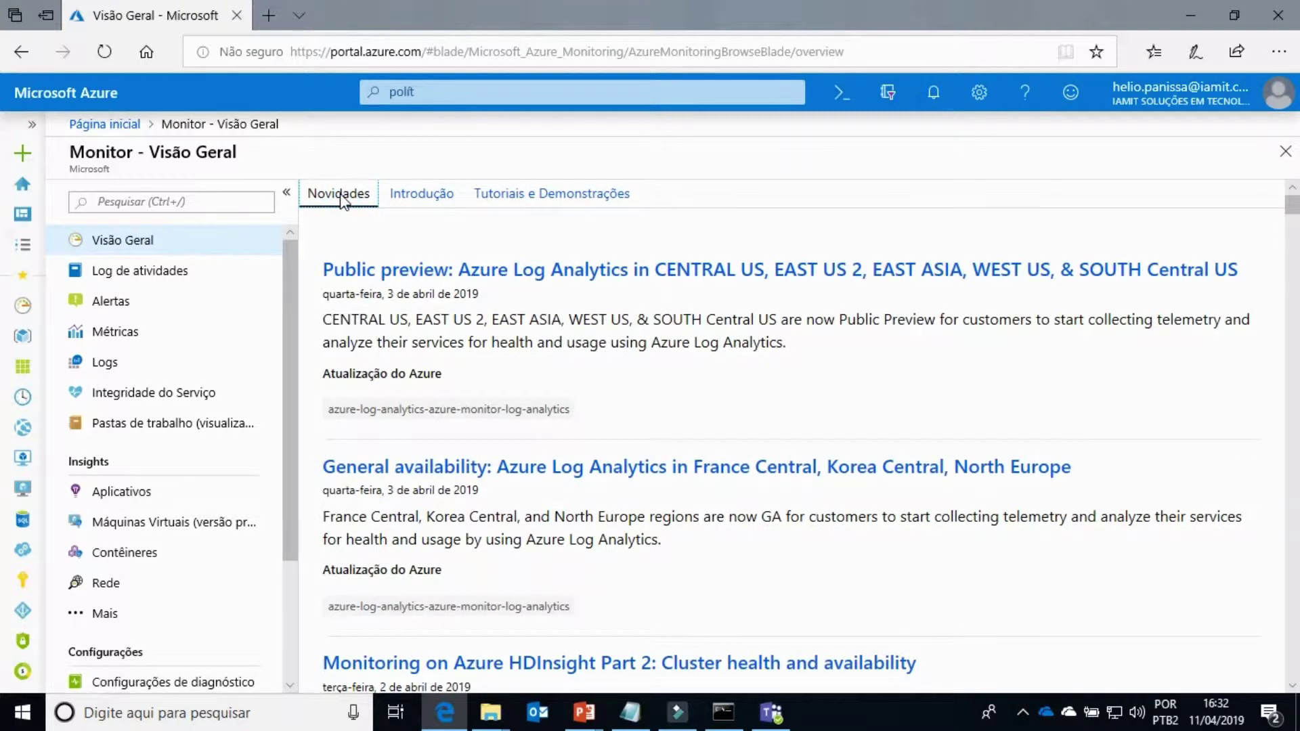
scroll(697, 435, "down", 2)
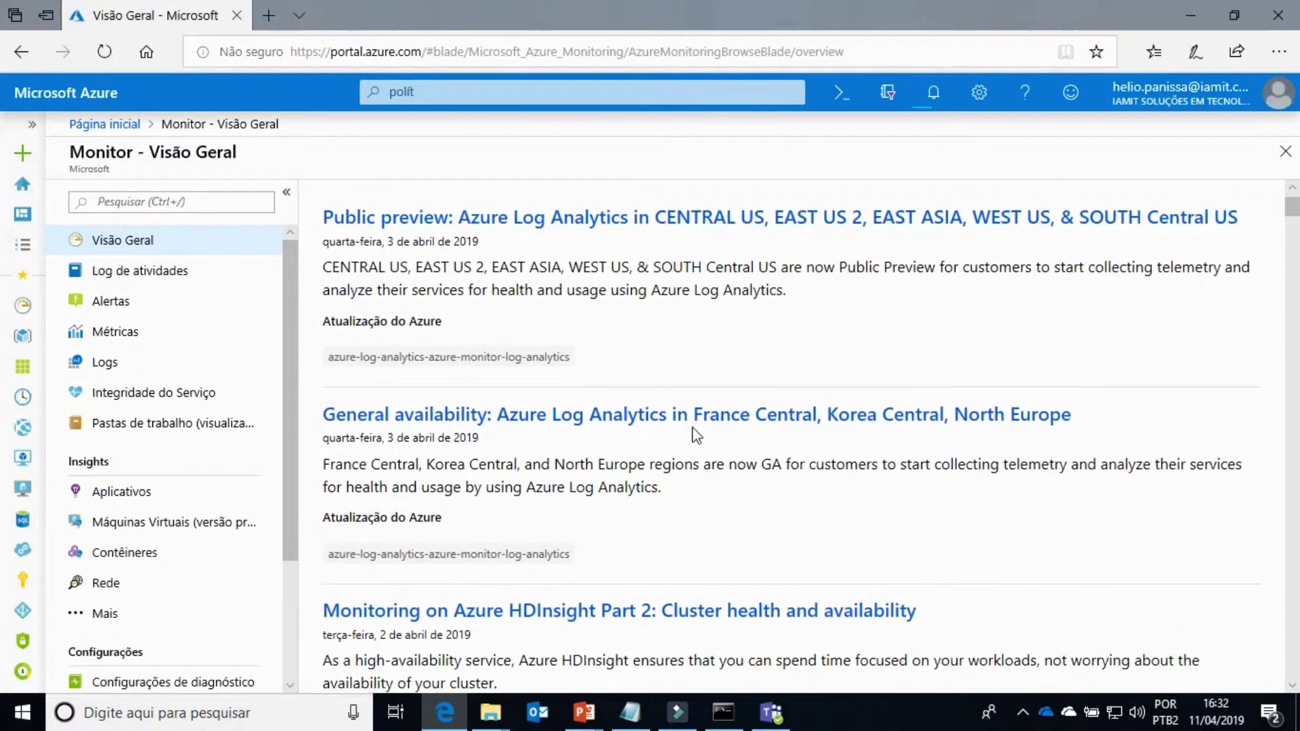
scroll(696, 435, "down", 3)
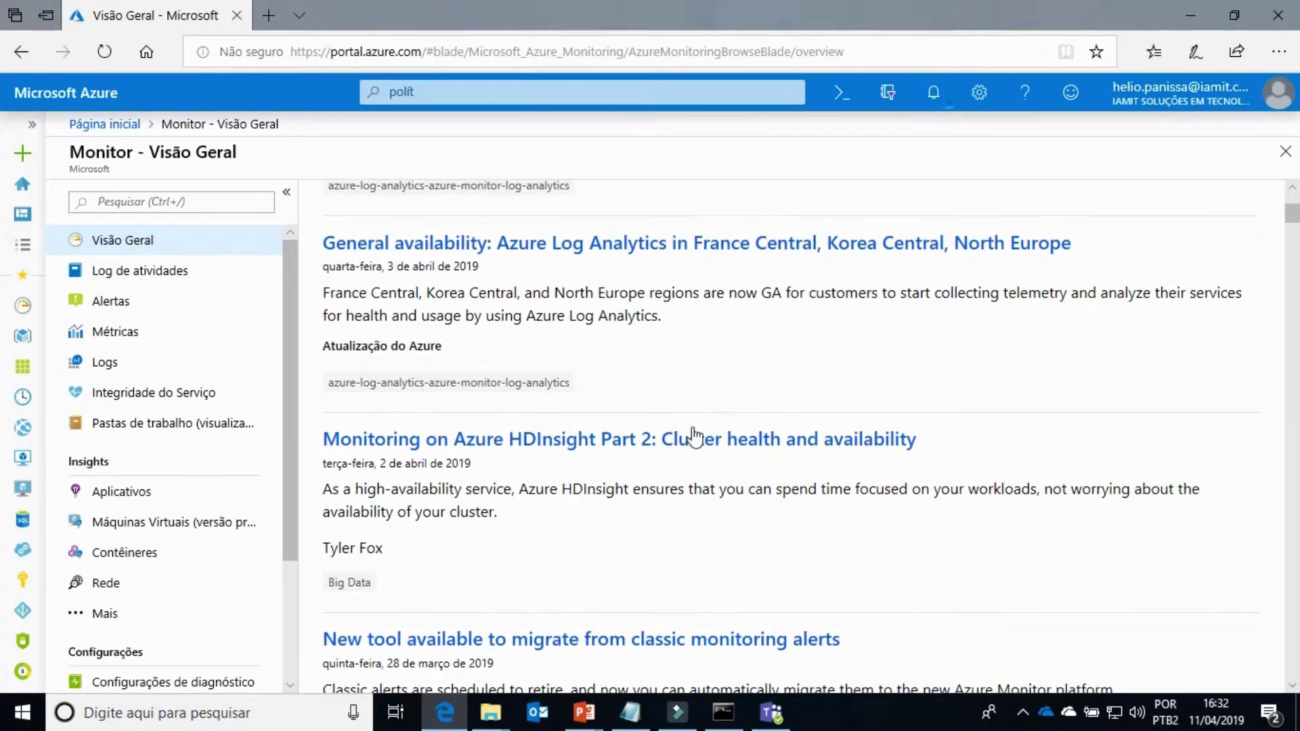
scroll(694, 428, "down", 3)
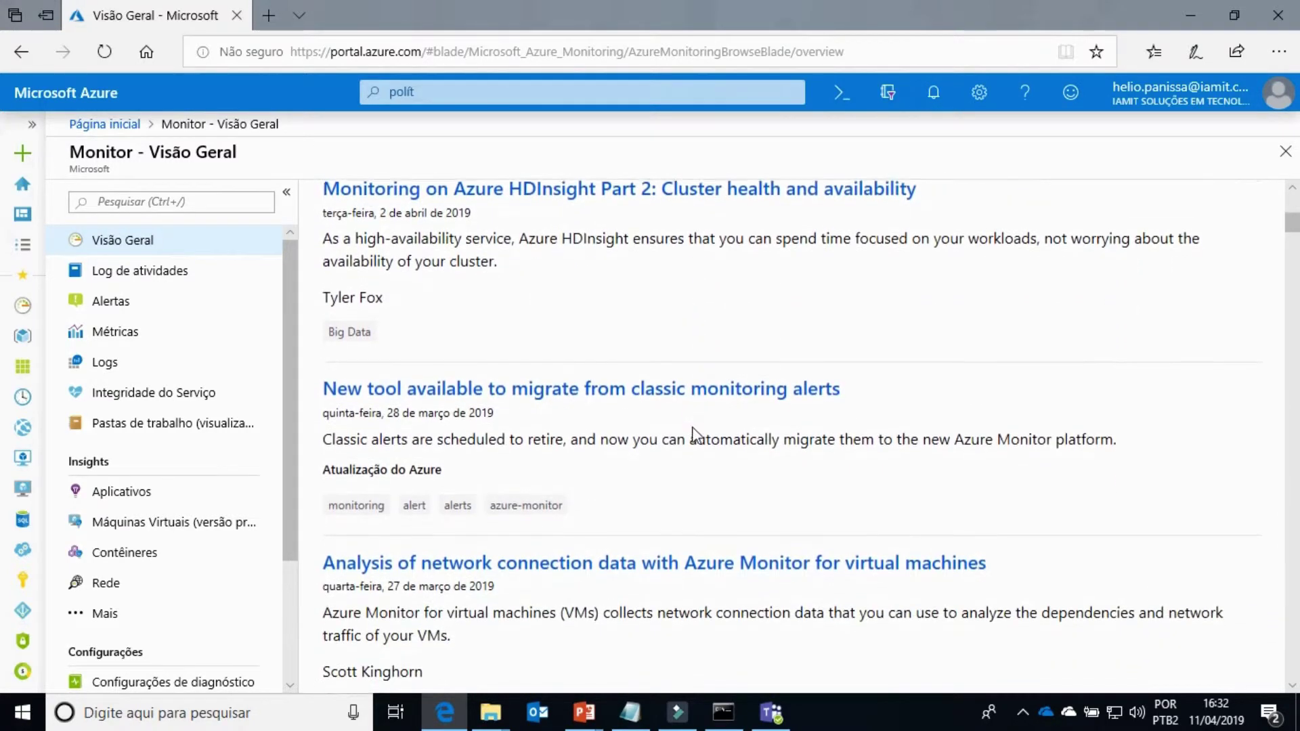
scroll(694, 434, "up", 8)
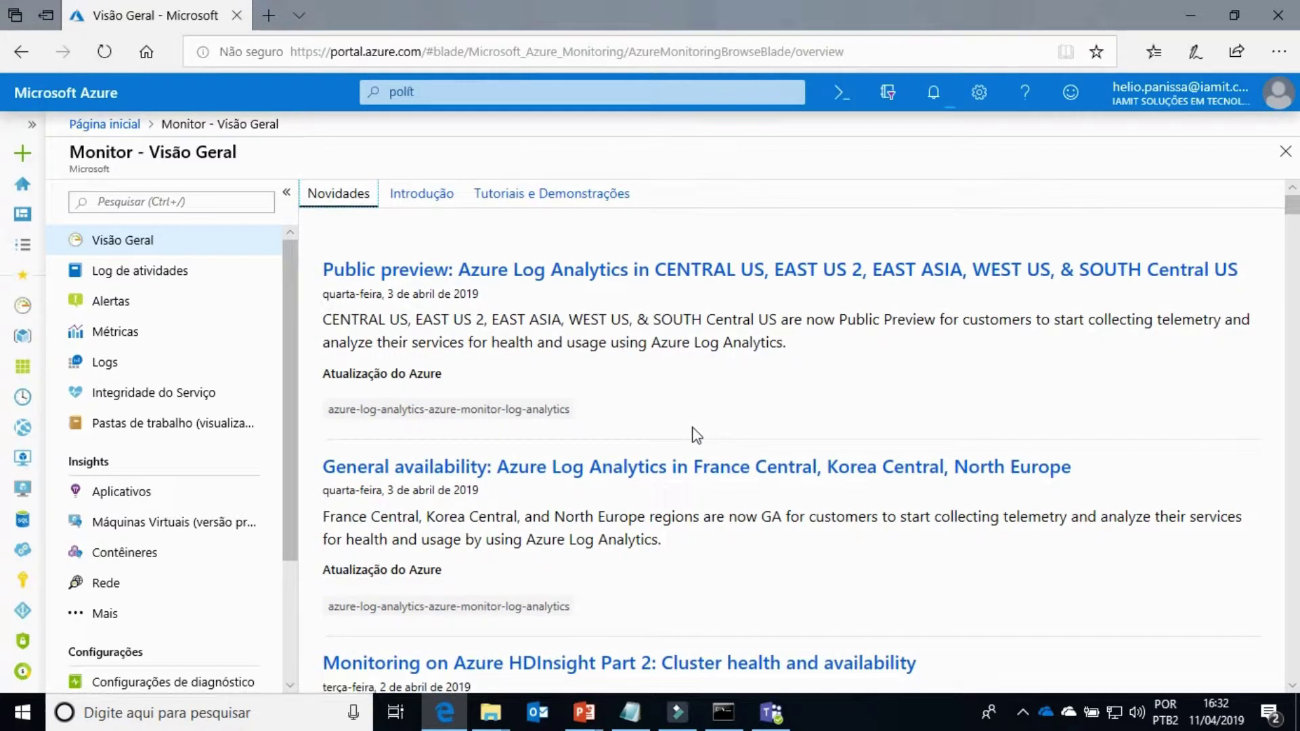
left_click(430, 197)
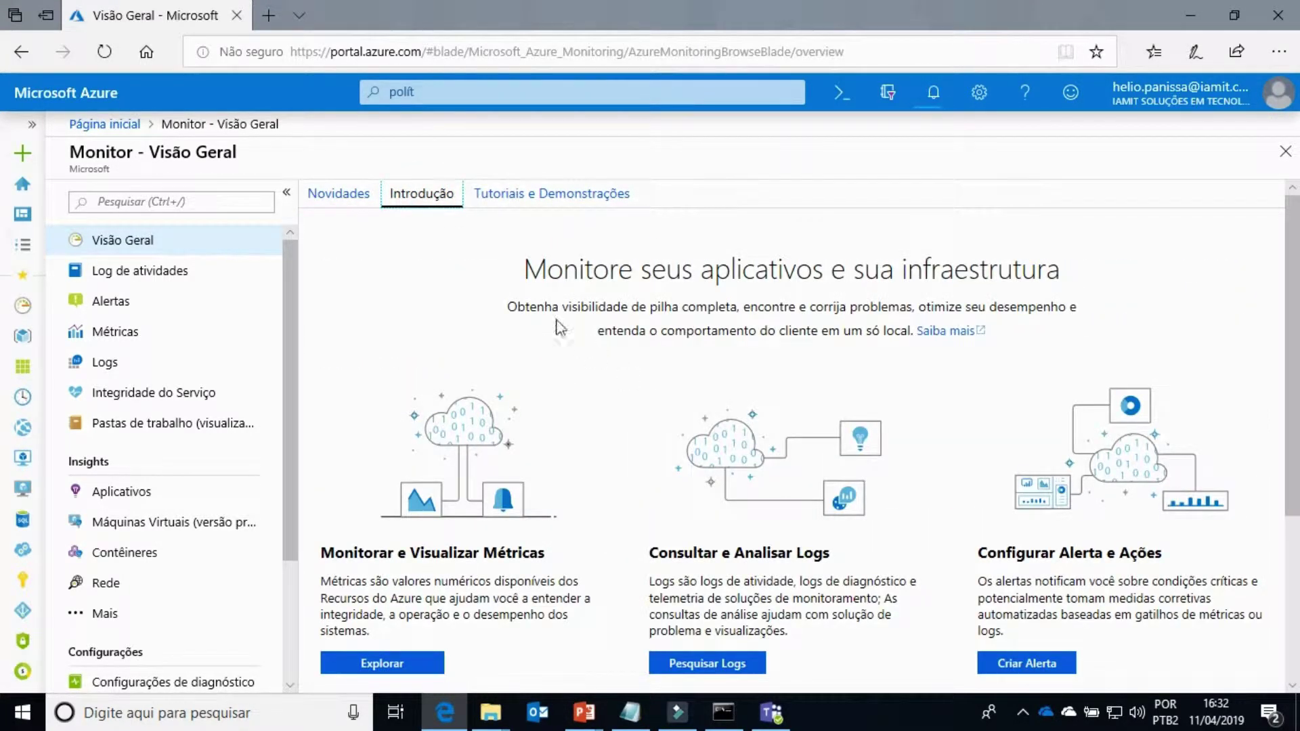
Open Monitor's virtual machine insights and review the guest health summary and the distribution by operating system
left_click_drag(287, 255, 291, 371)
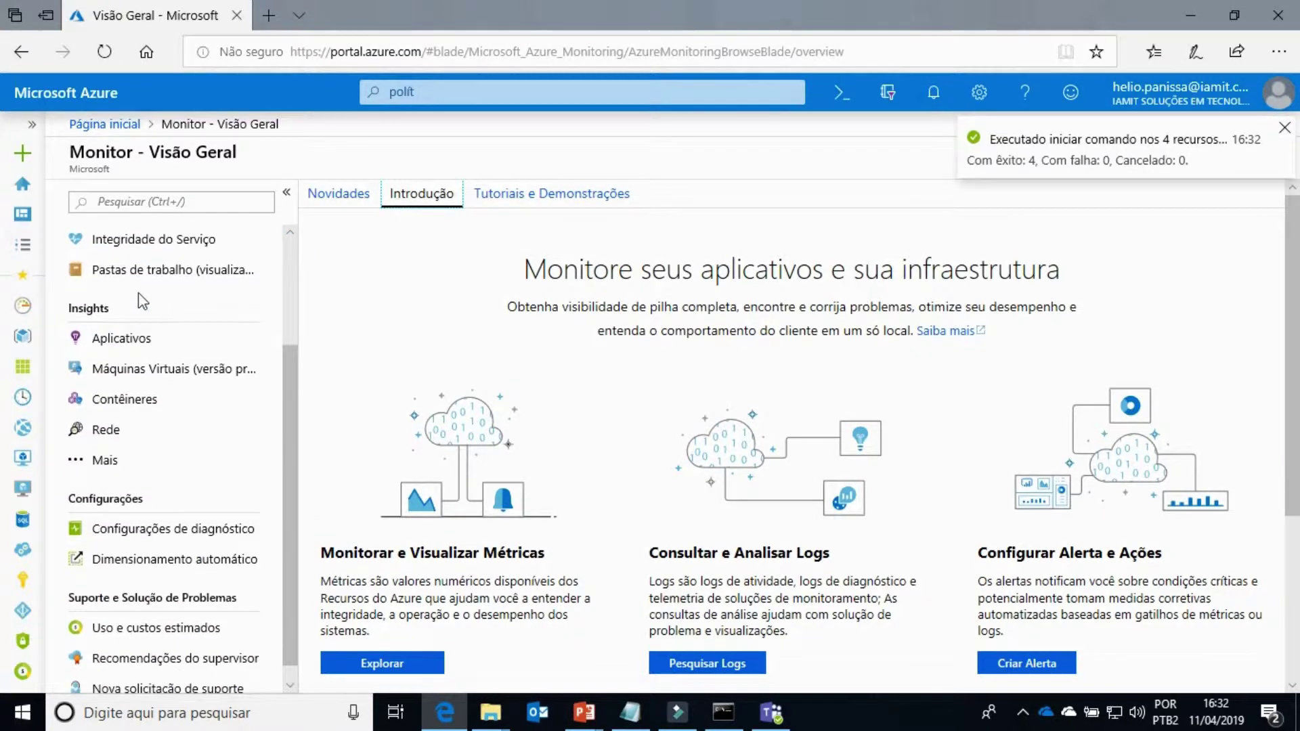
left_click(141, 371)
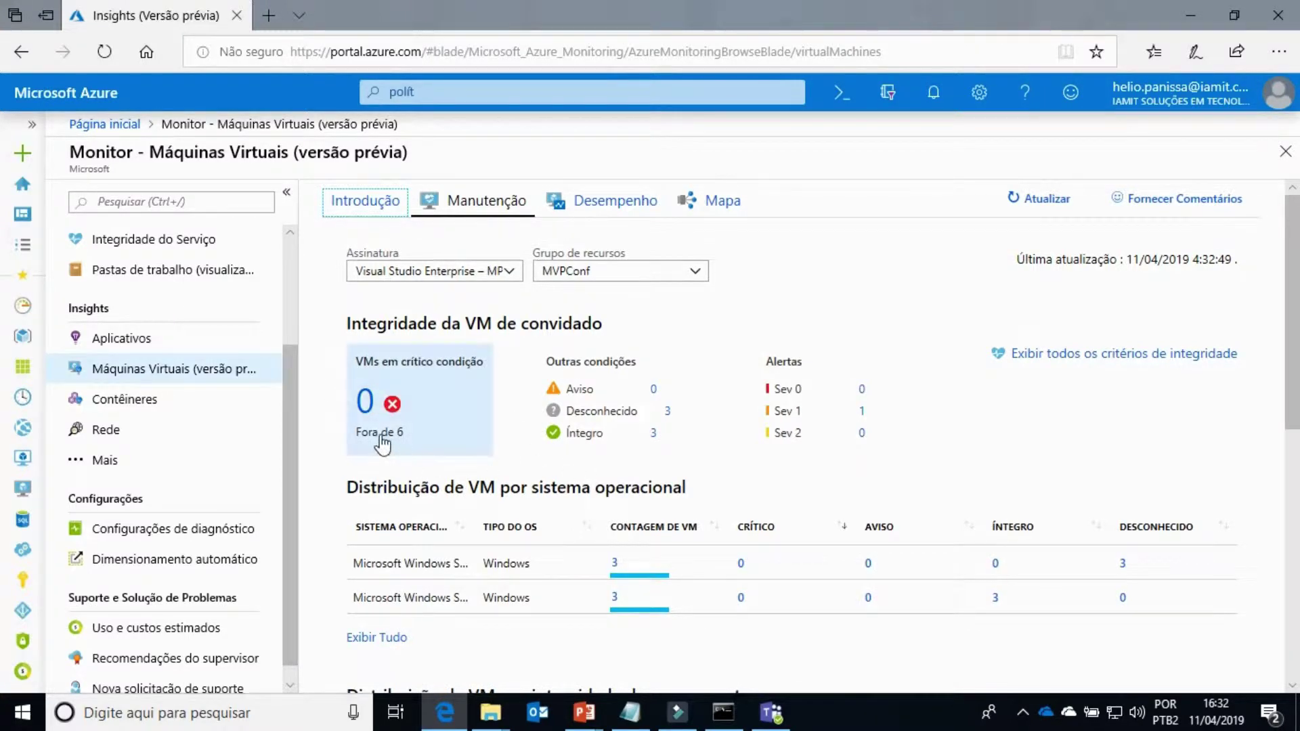
scroll(577, 482, "down", 2)
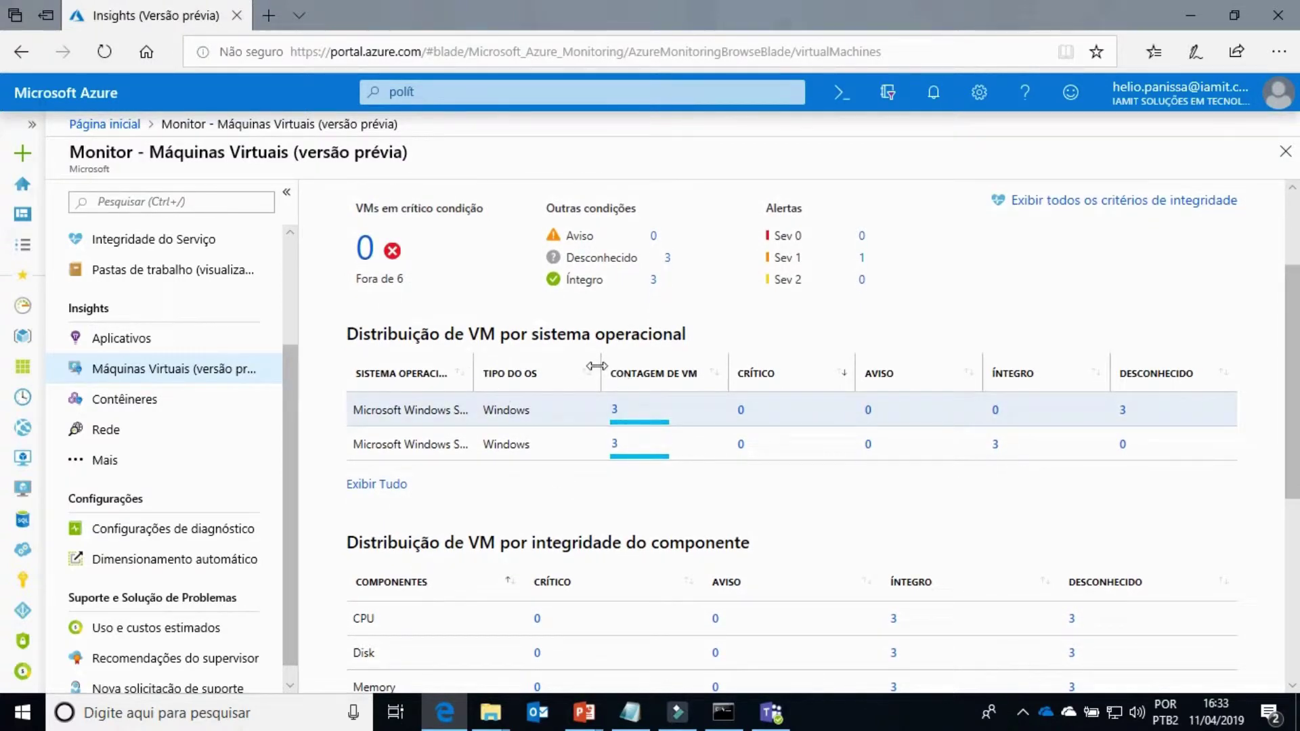
Widen the operating system column and open the list of virtual machines running Windows Server 2016 Datacenter
left_click_drag(595, 362, 651, 373)
left_click_drag(473, 362, 560, 373)
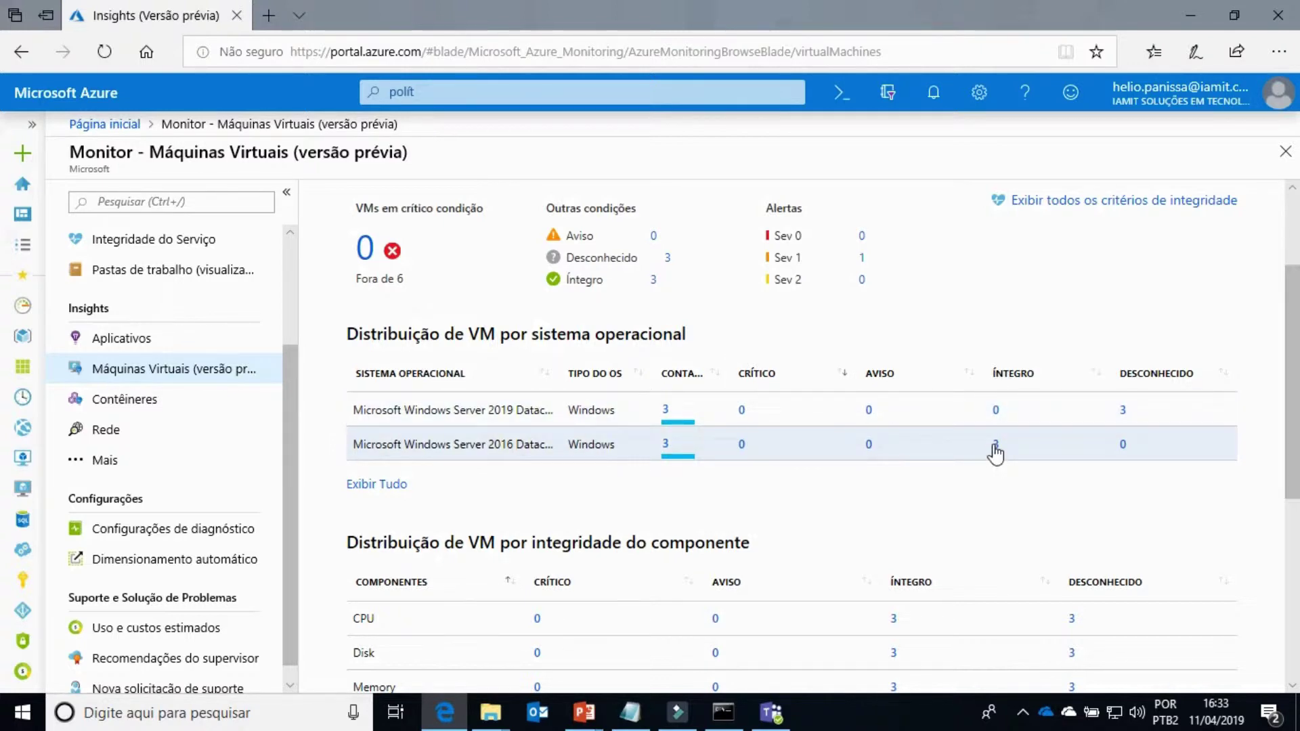
left_click(667, 444)
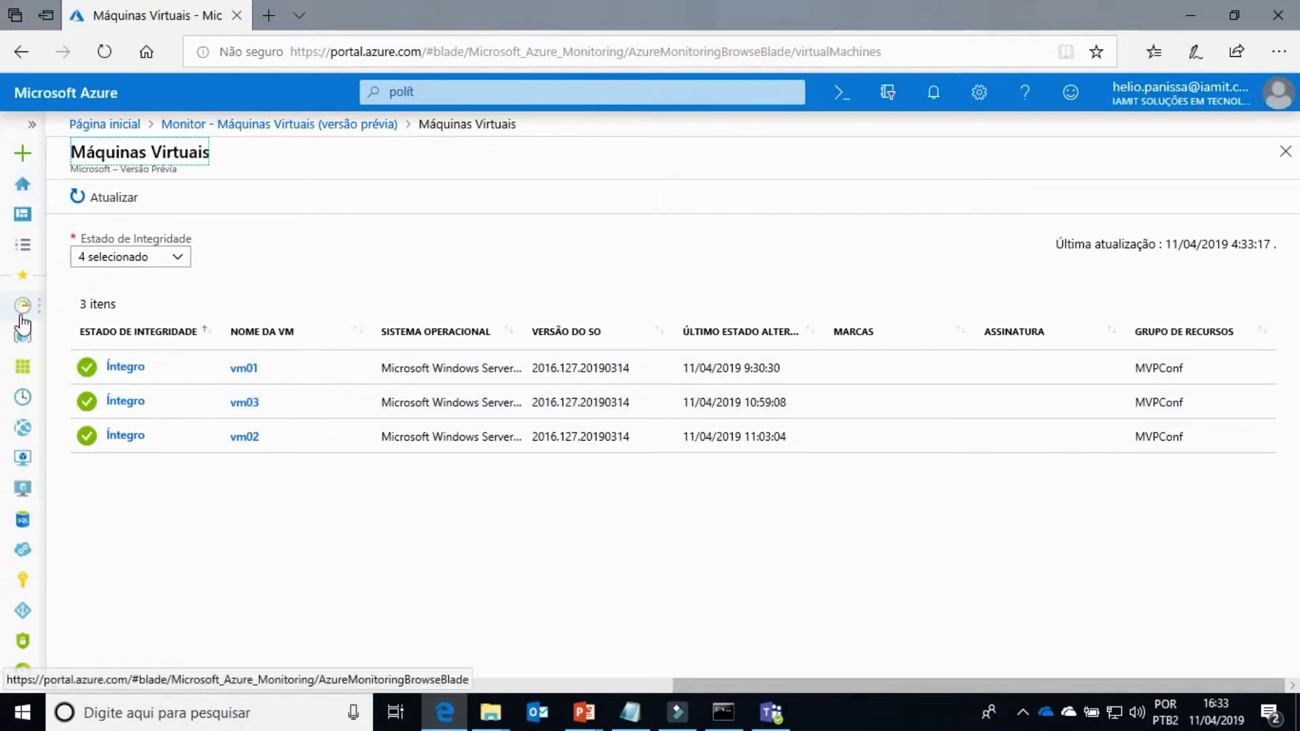
Open virtual machine vm04 from the list of all virtual machines and go to its Insights monitoring page
left_click(23, 493)
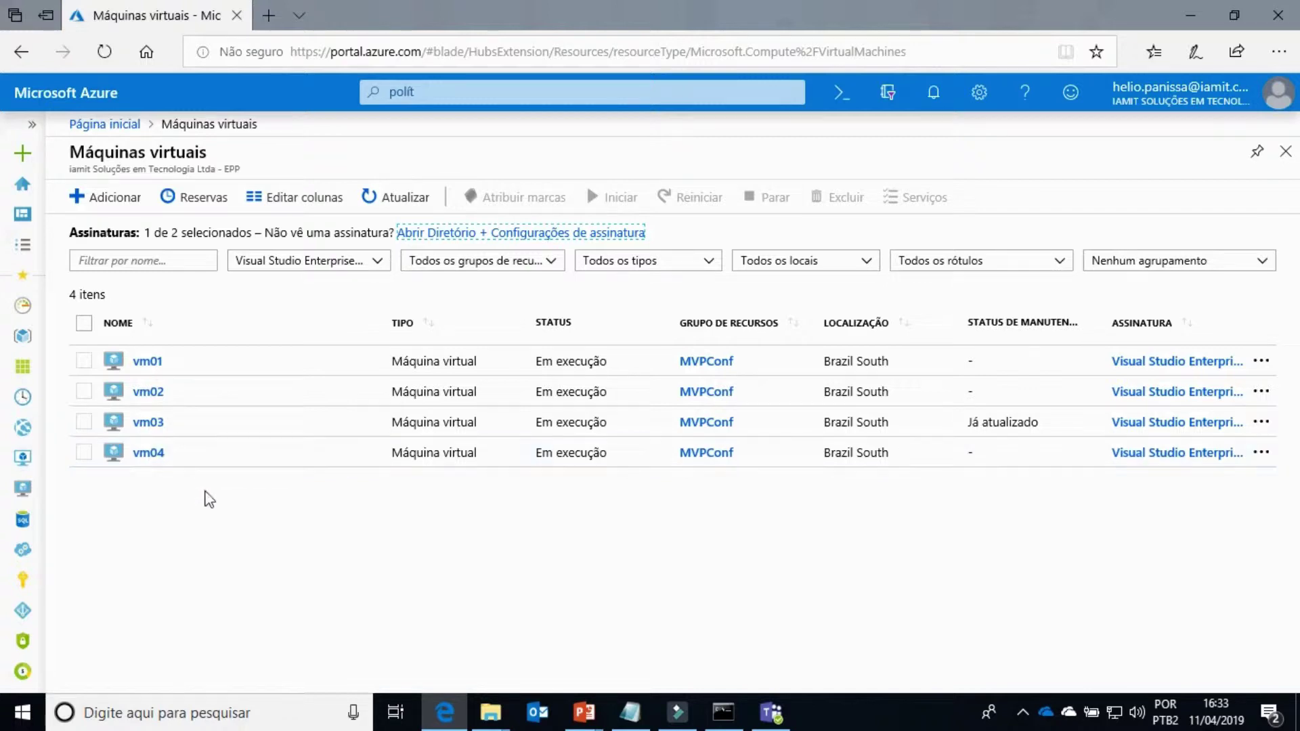
left_click(147, 454)
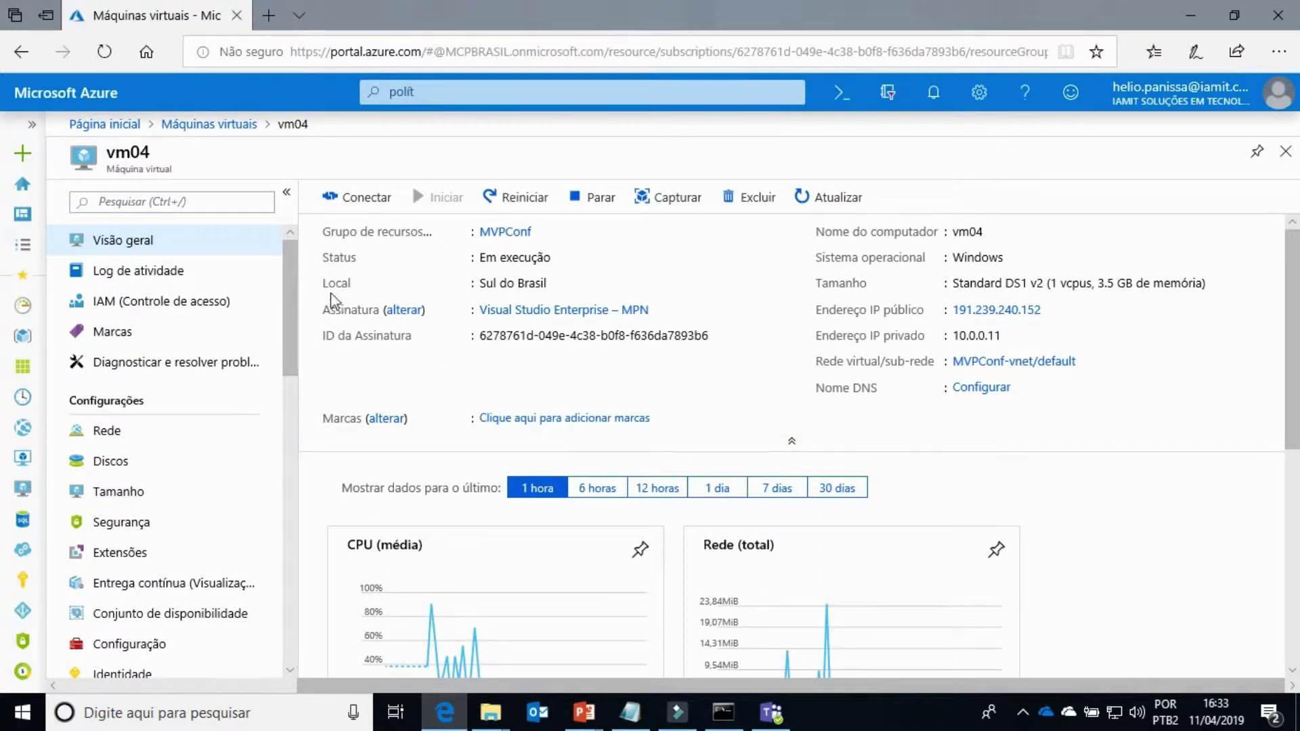
left_click(290, 273)
left_click_drag(290, 273, 288, 468)
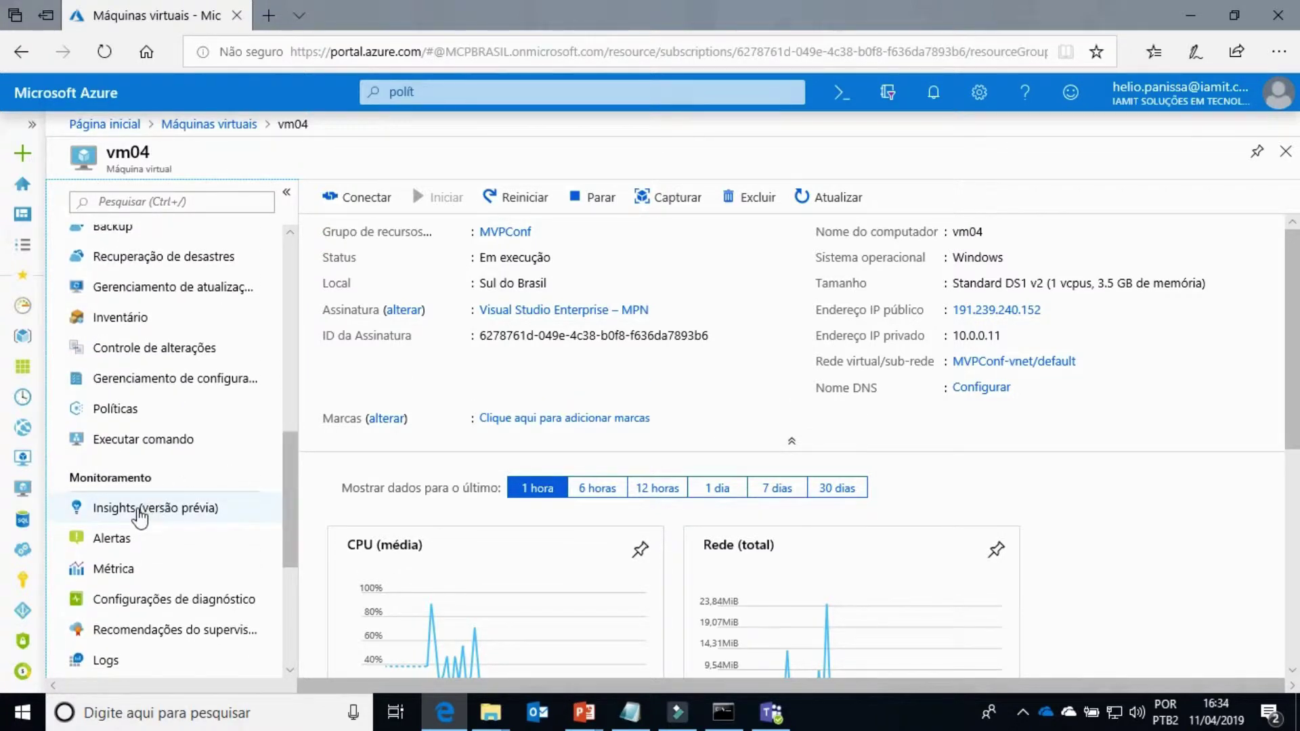
left_click(139, 511)
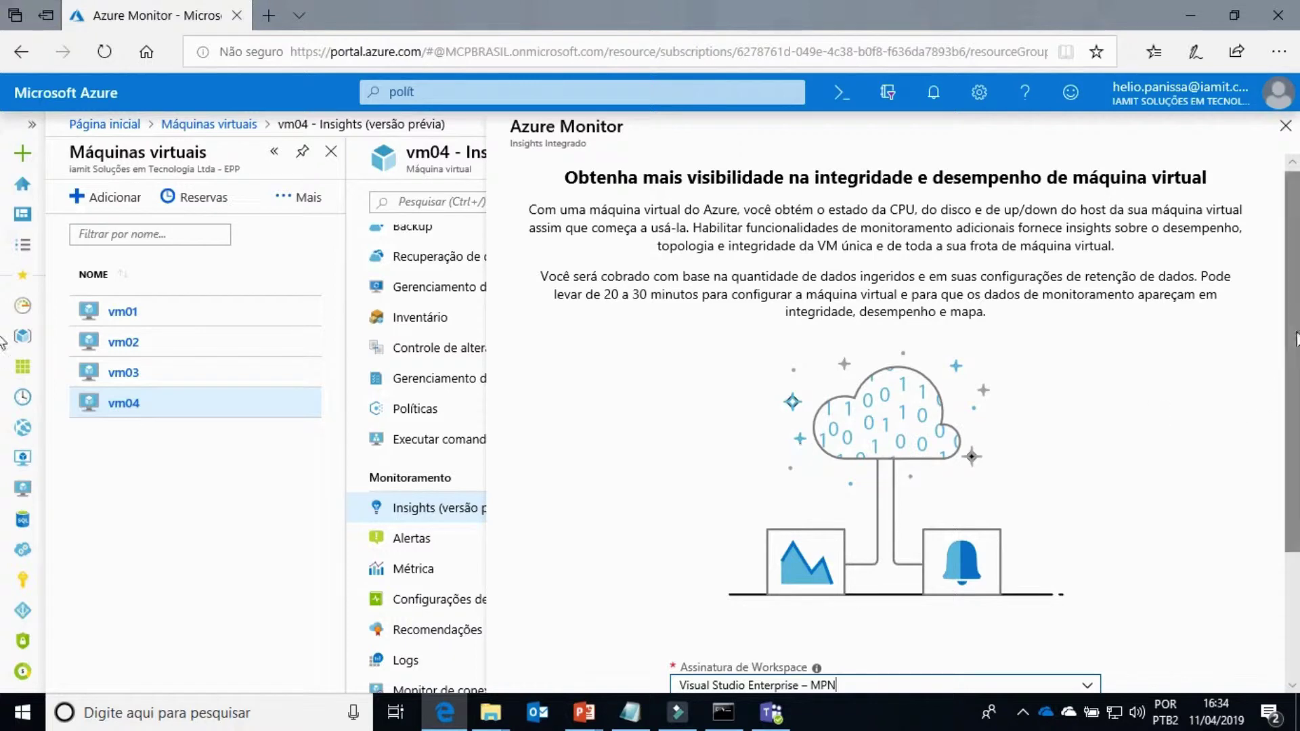
Enable Insights on vm04 with the preselected subscription and new default Log Analytics workspace, and follow the deployment notification to its resource group
left_click_drag(1297, 267, 1295, 393)
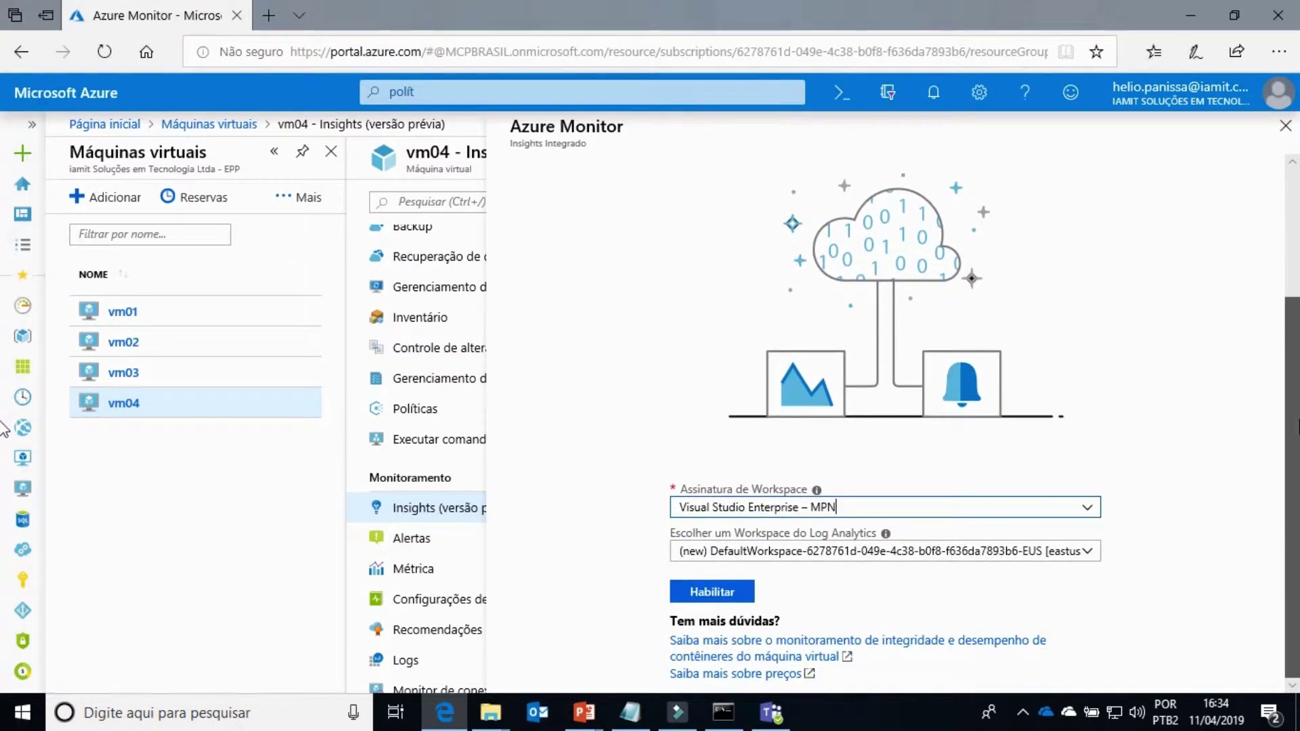
left_click(968, 554)
left_click(816, 531)
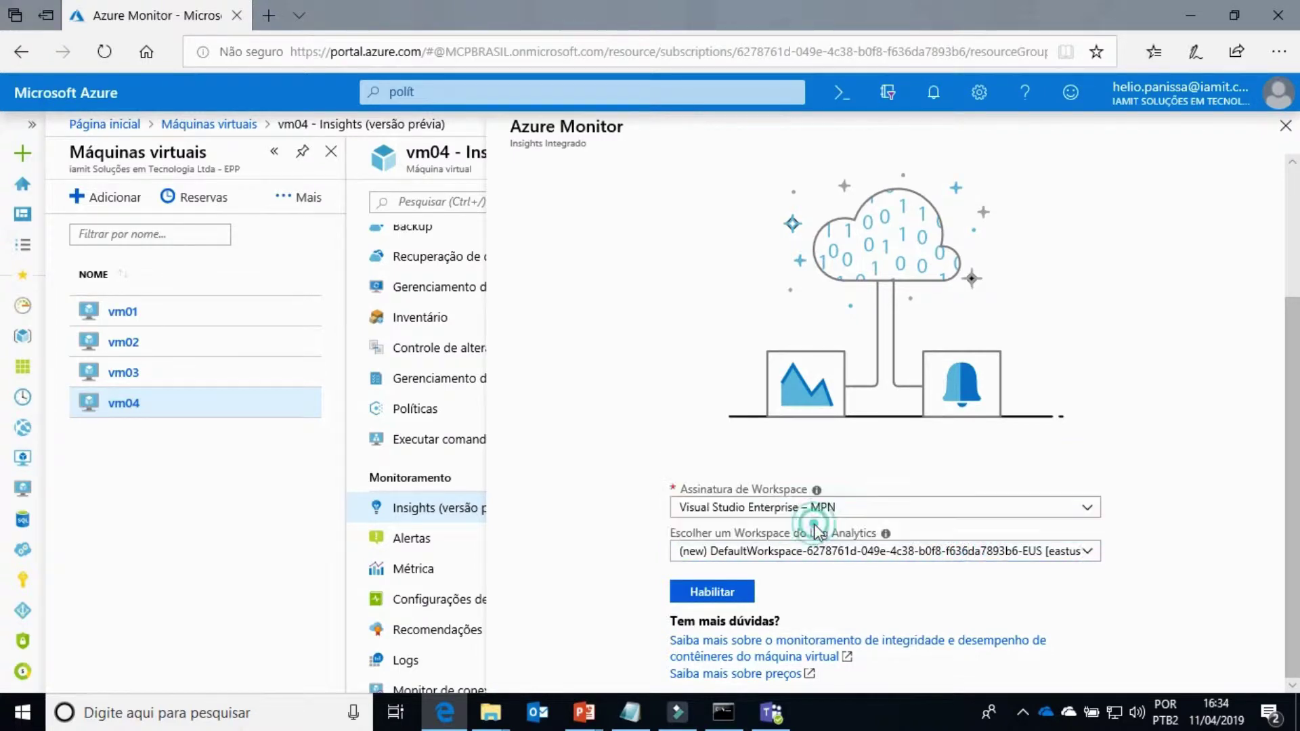
left_click(704, 593)
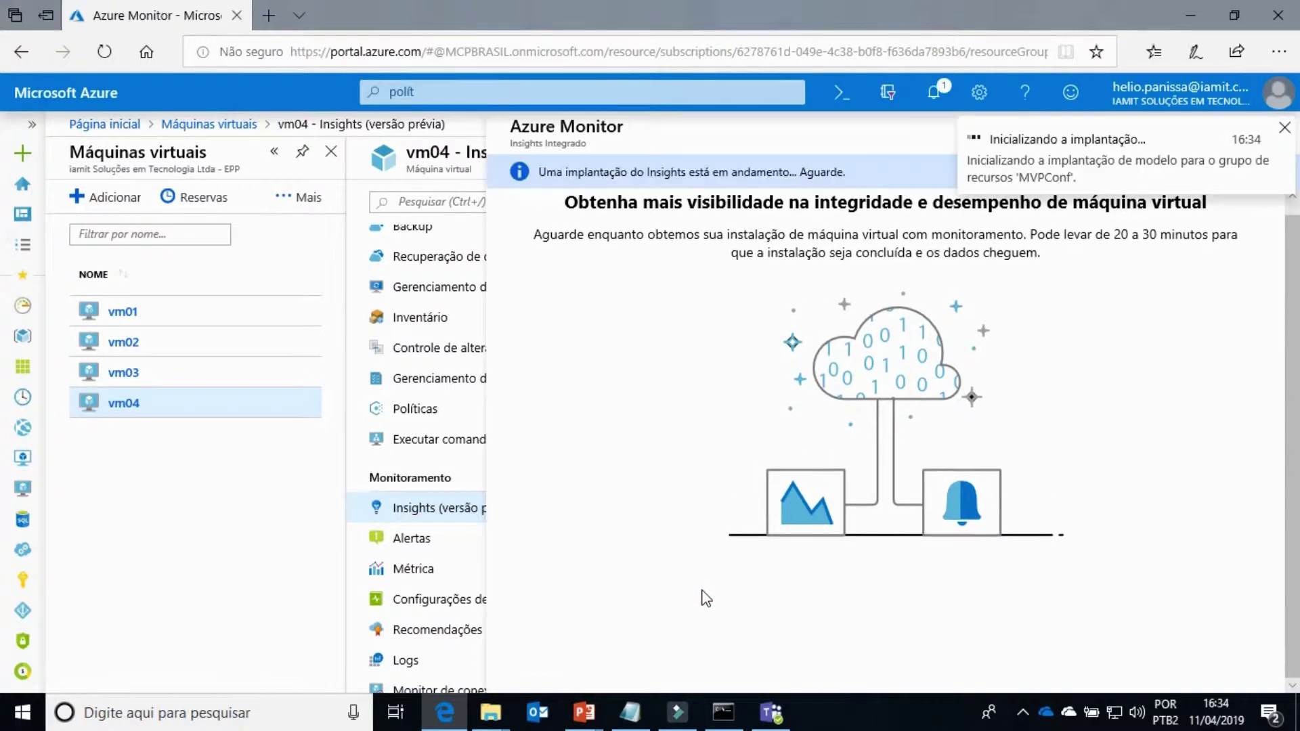
left_click(935, 95)
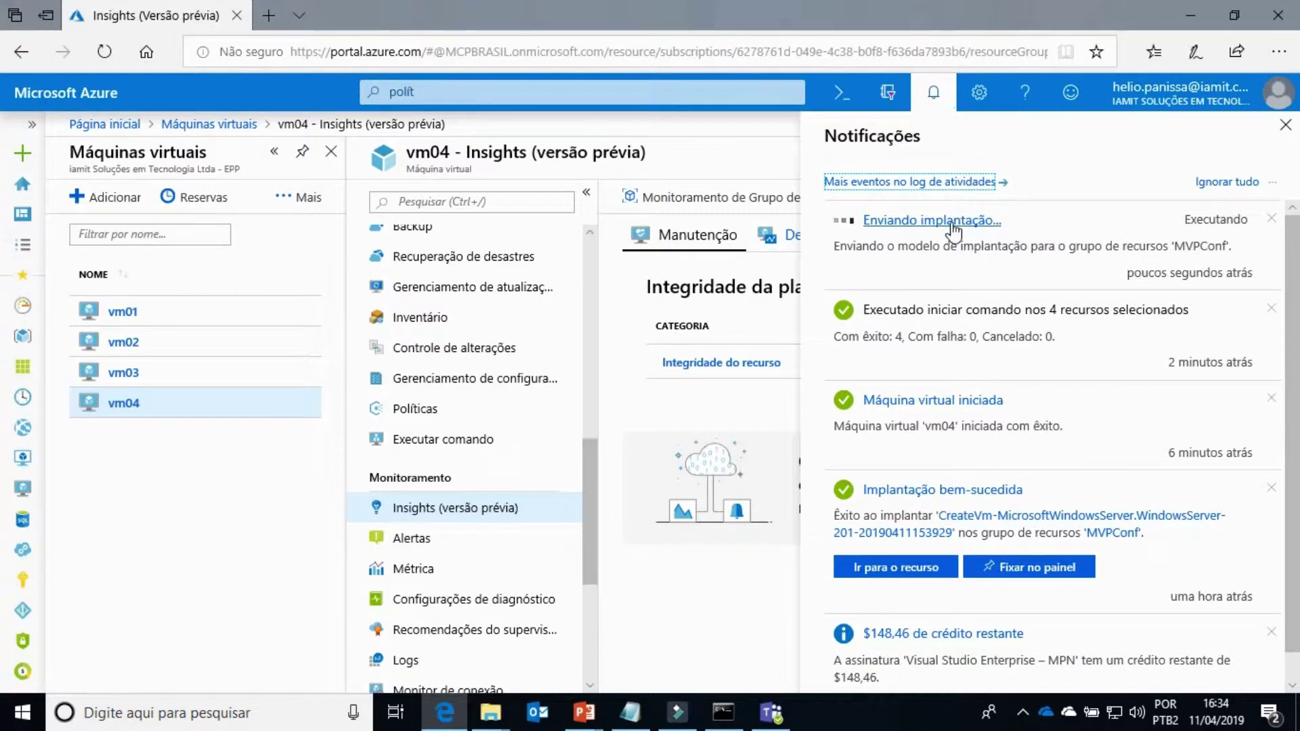
left_click(952, 225)
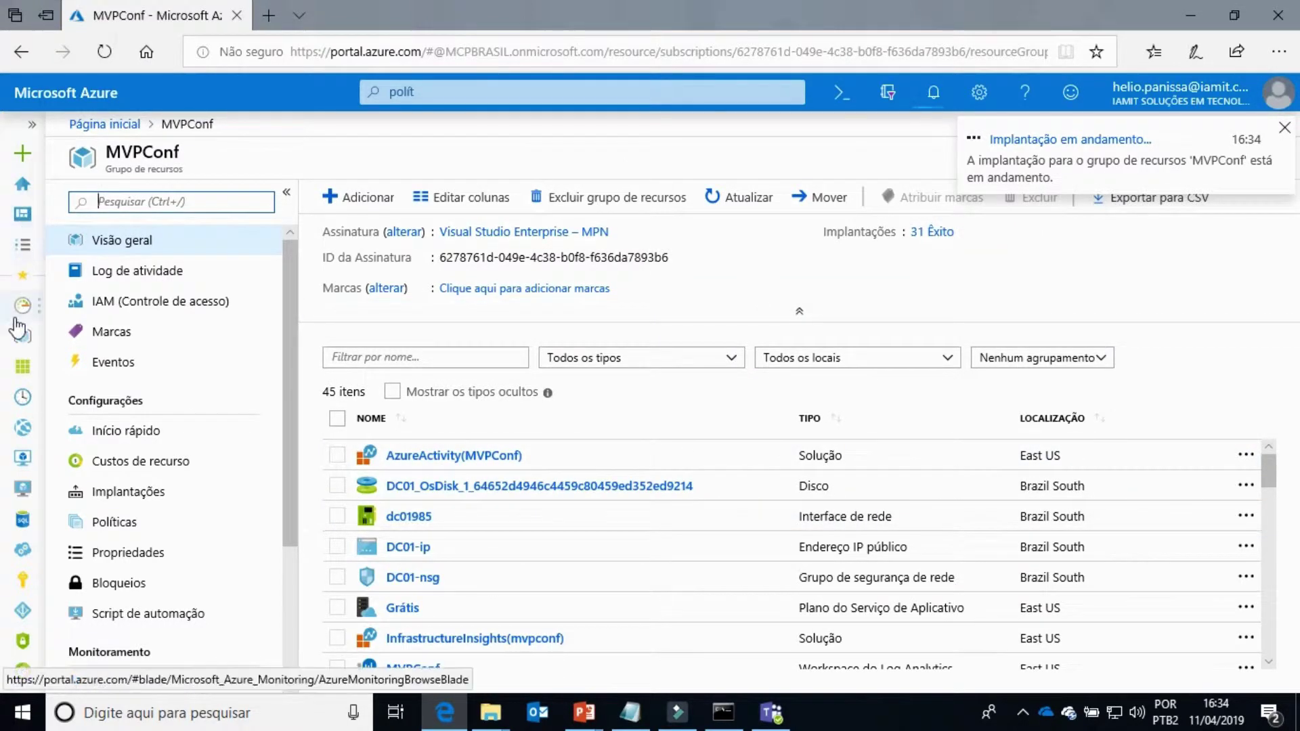
Start creating a new virtual machine named vm05 with the Windows Server 2016 Datacenter image
left_click(23, 489)
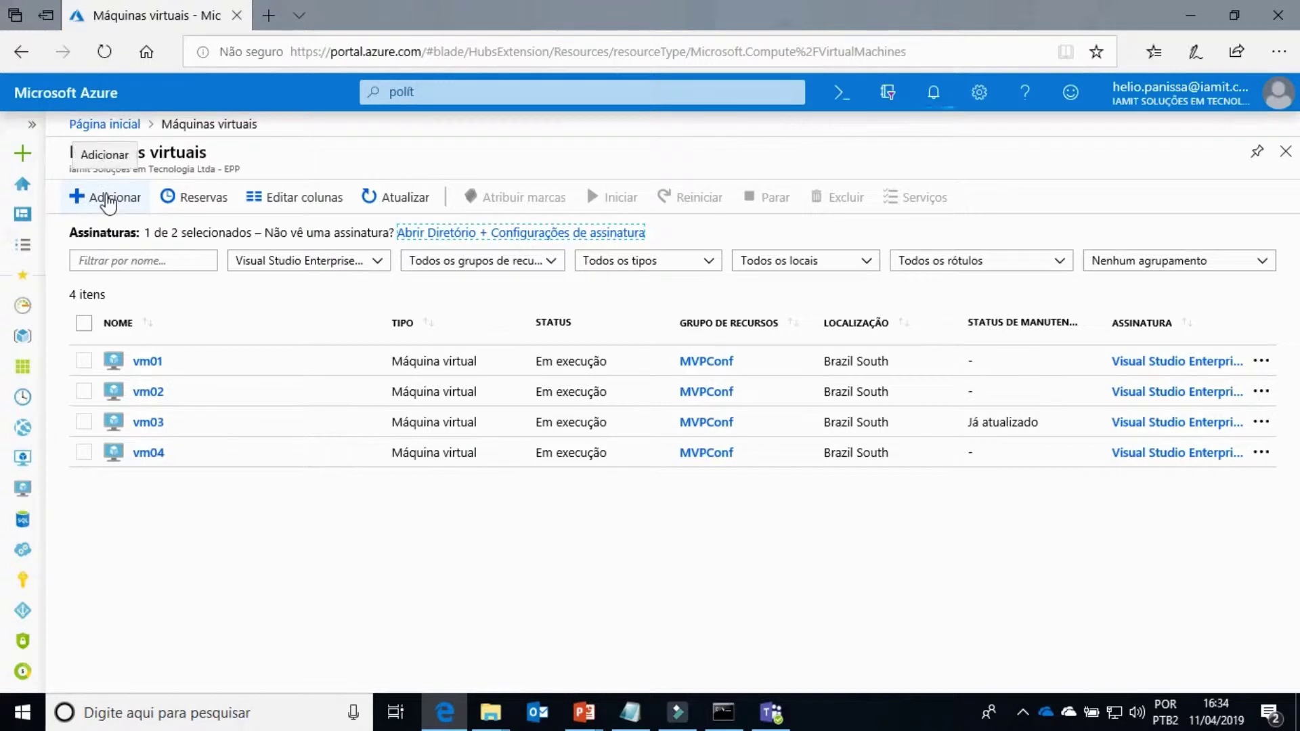
left_click(108, 199)
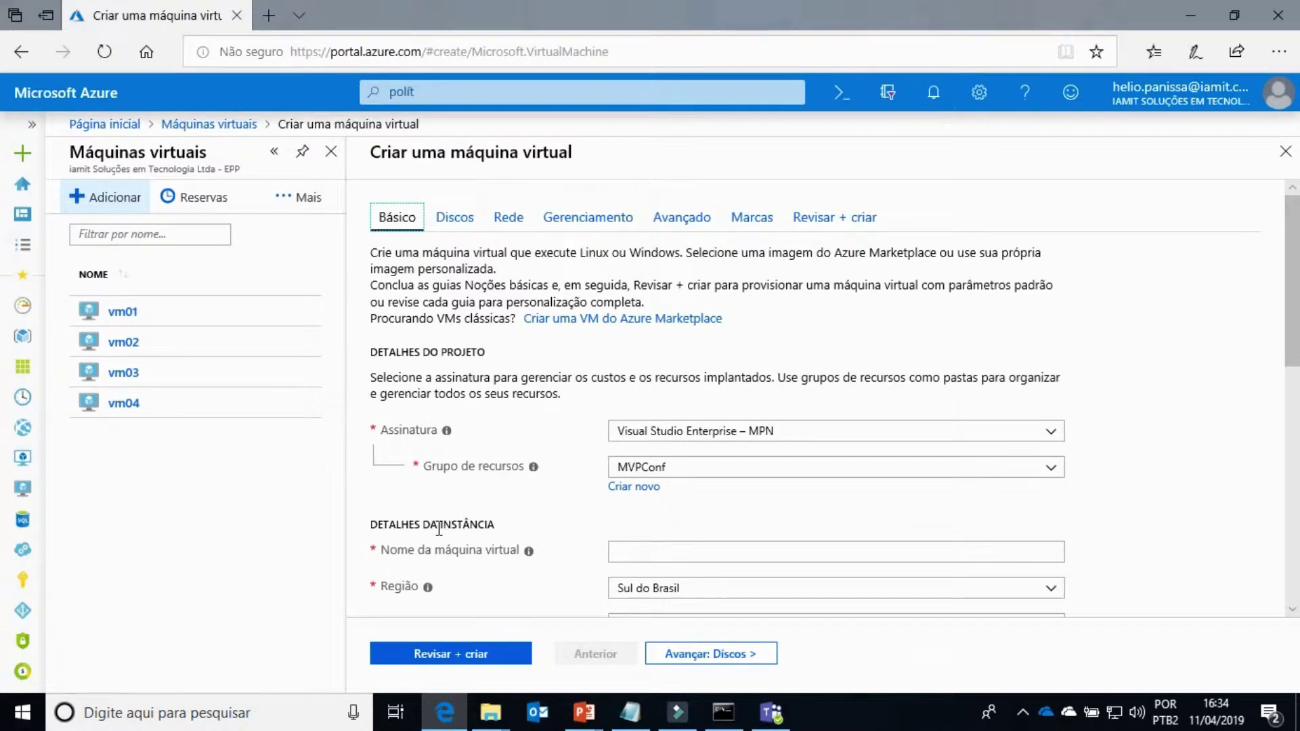
scroll(676, 512, "down", 3)
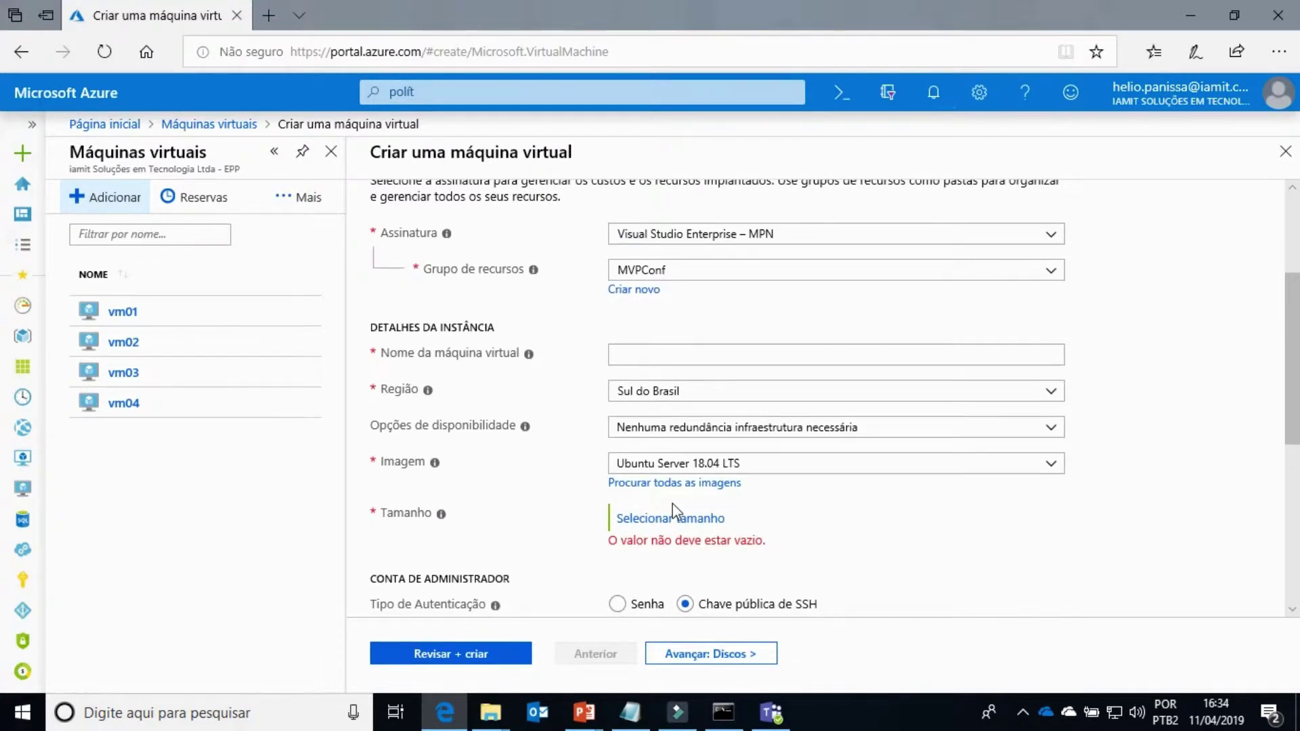
scroll(672, 509, "up", 1)
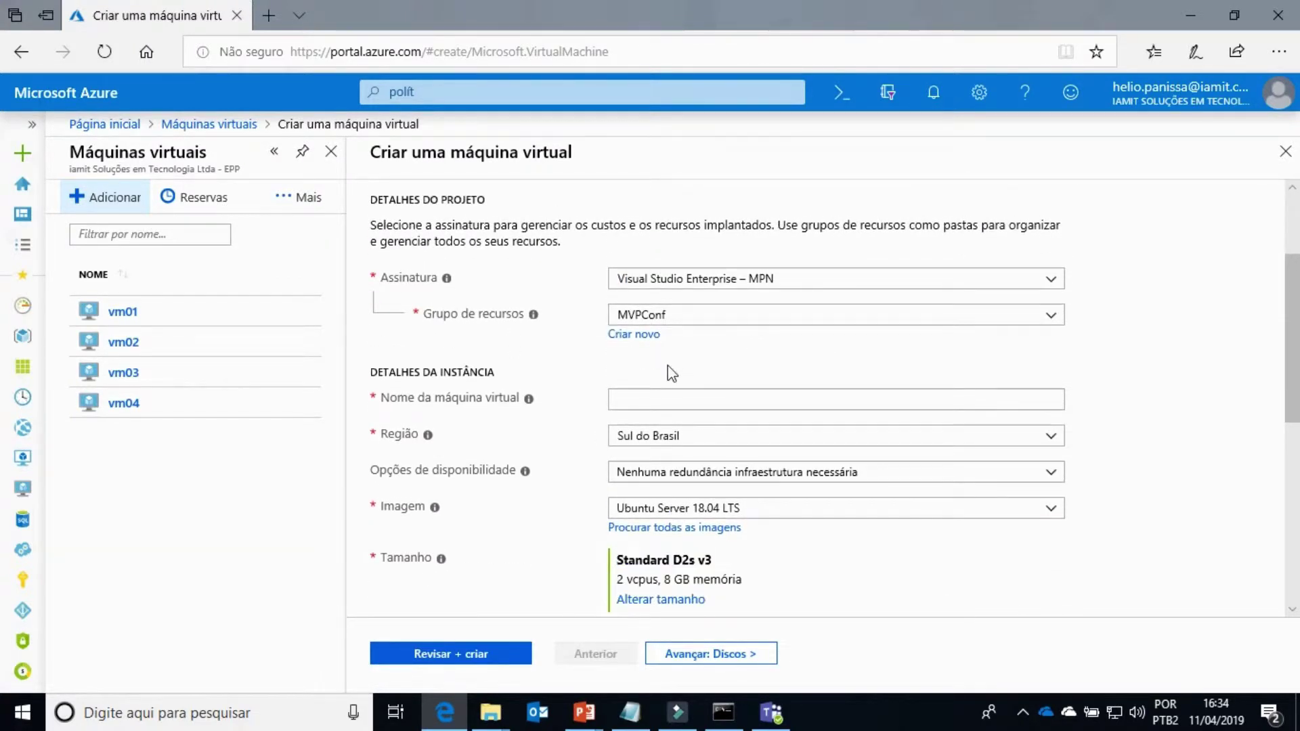
left_click(648, 400)
type("vm05")
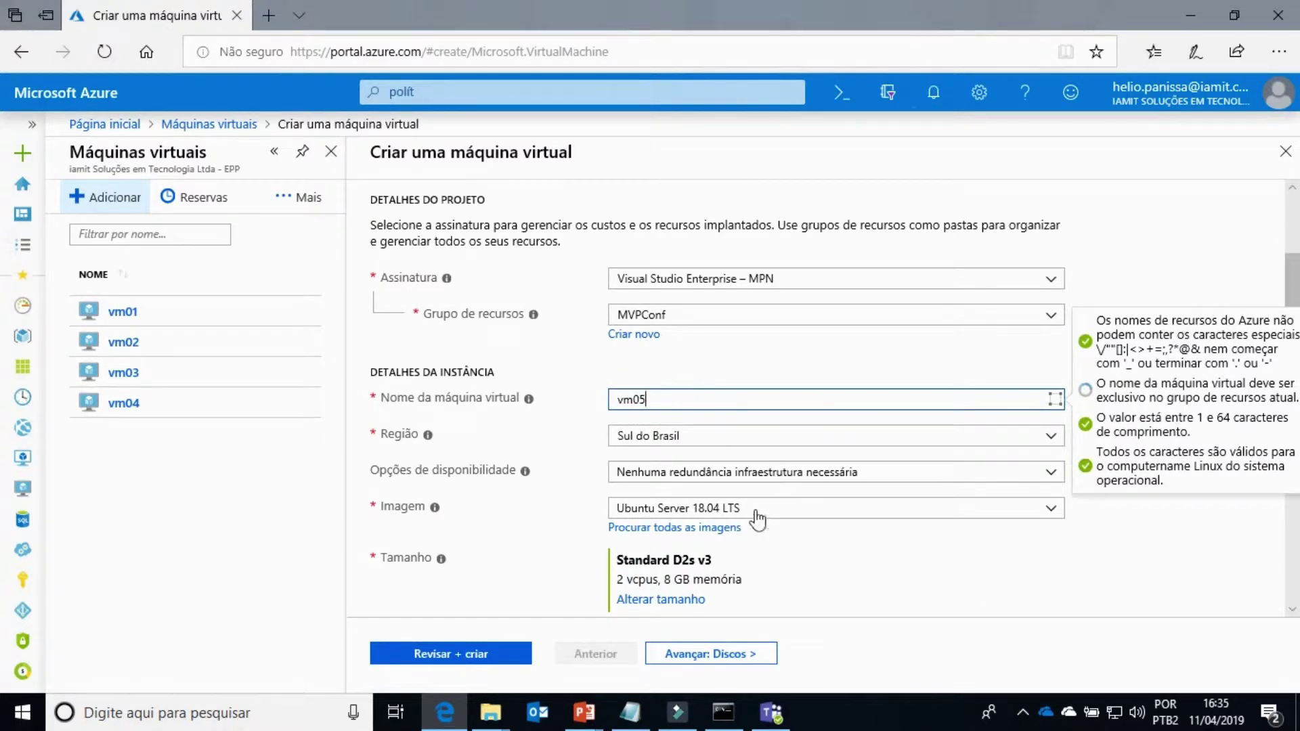
left_click(672, 511)
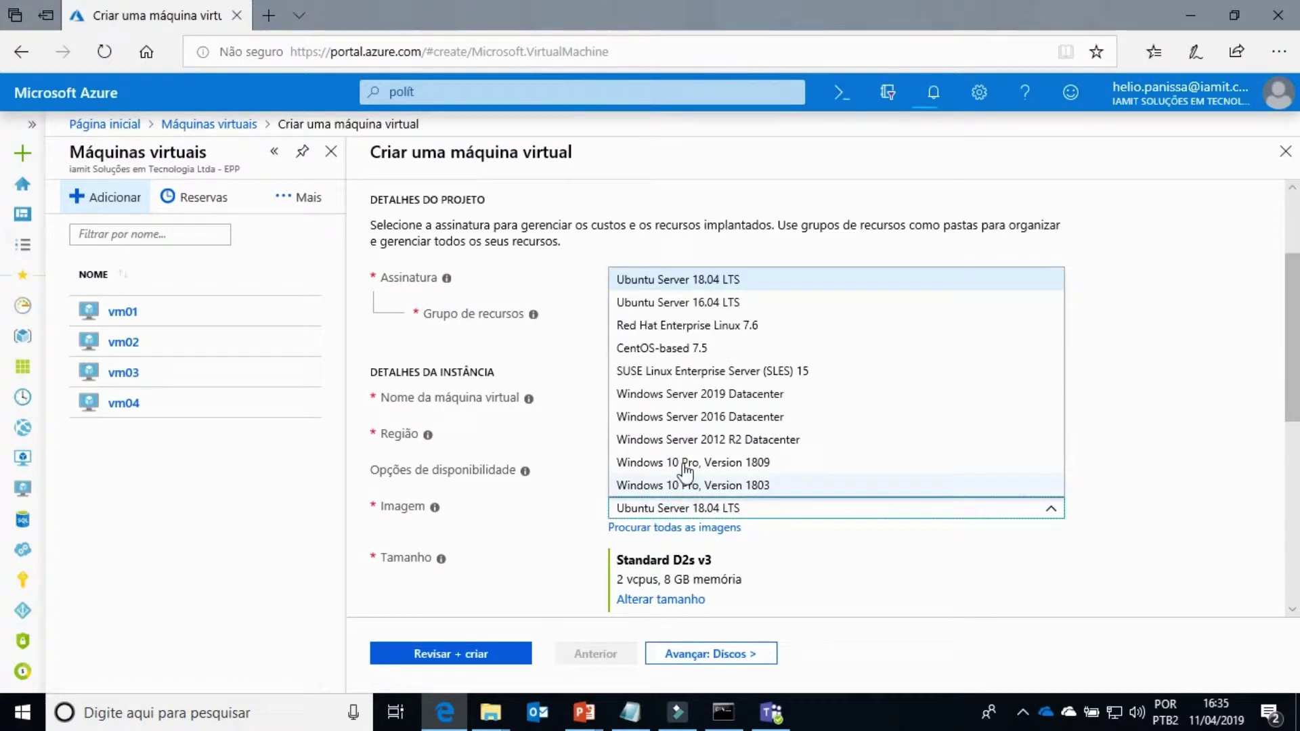
left_click(669, 416)
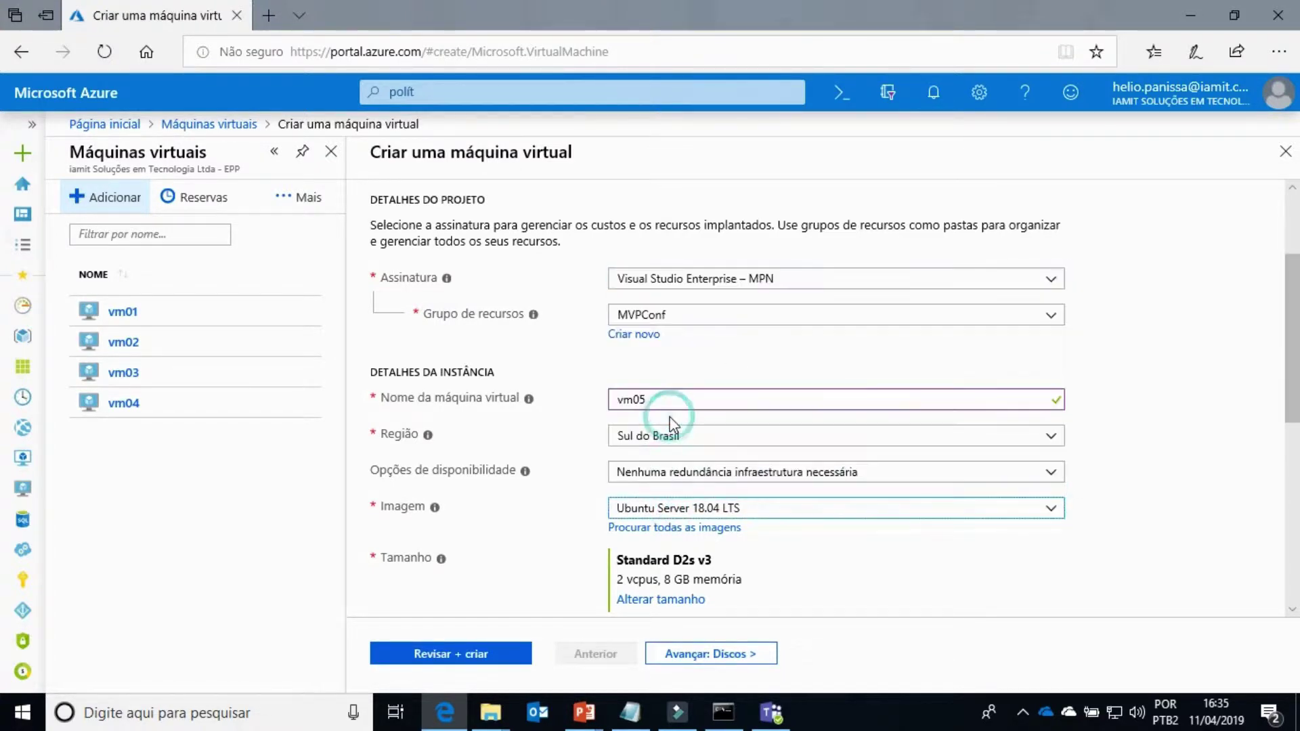
Set the administrator account's user name to iamit, then enter and confirm the account password
scroll(799, 597, "down", 3)
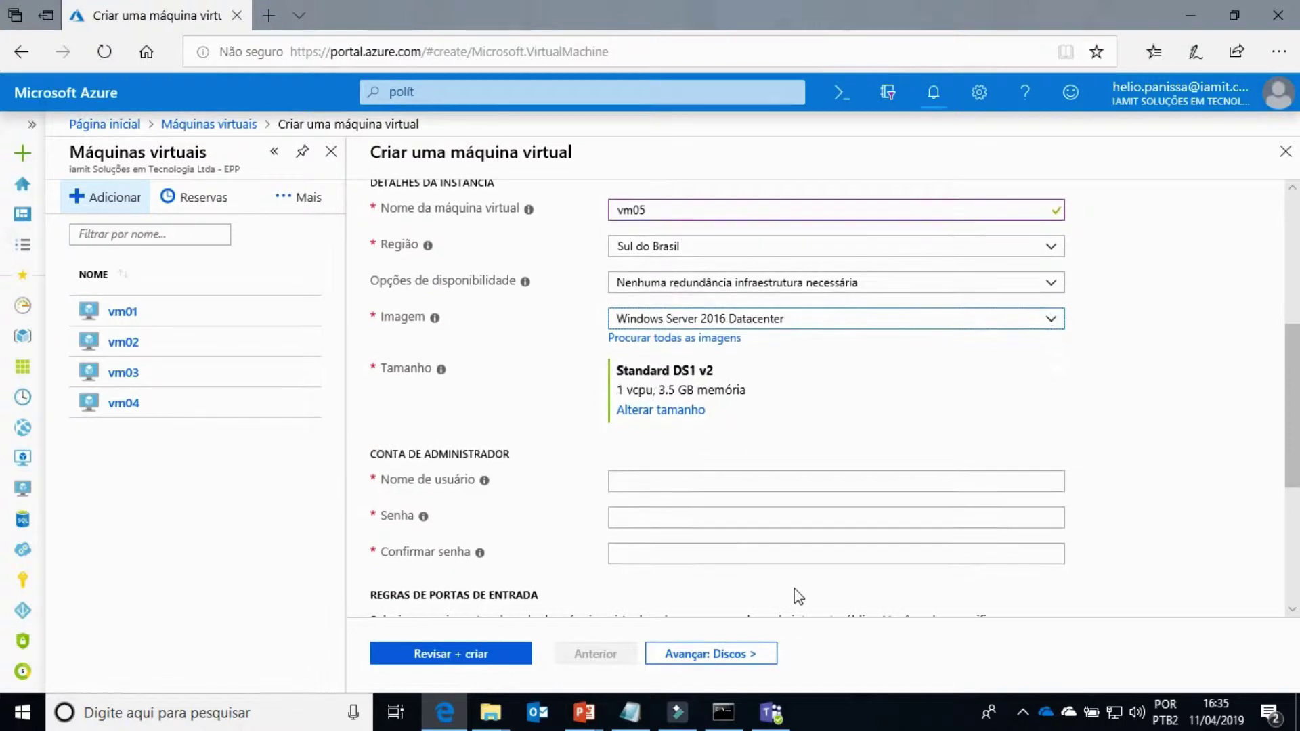
left_click(683, 484)
type("iamit")
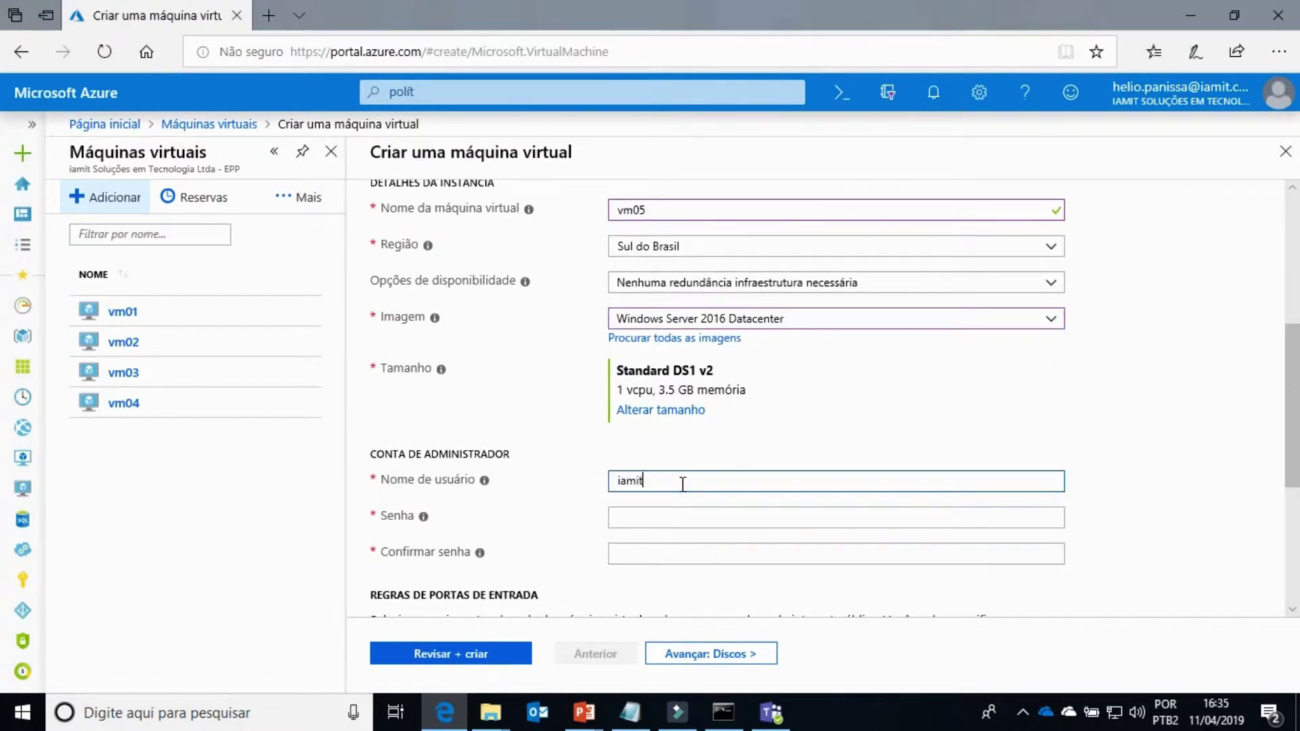
key("Tab")
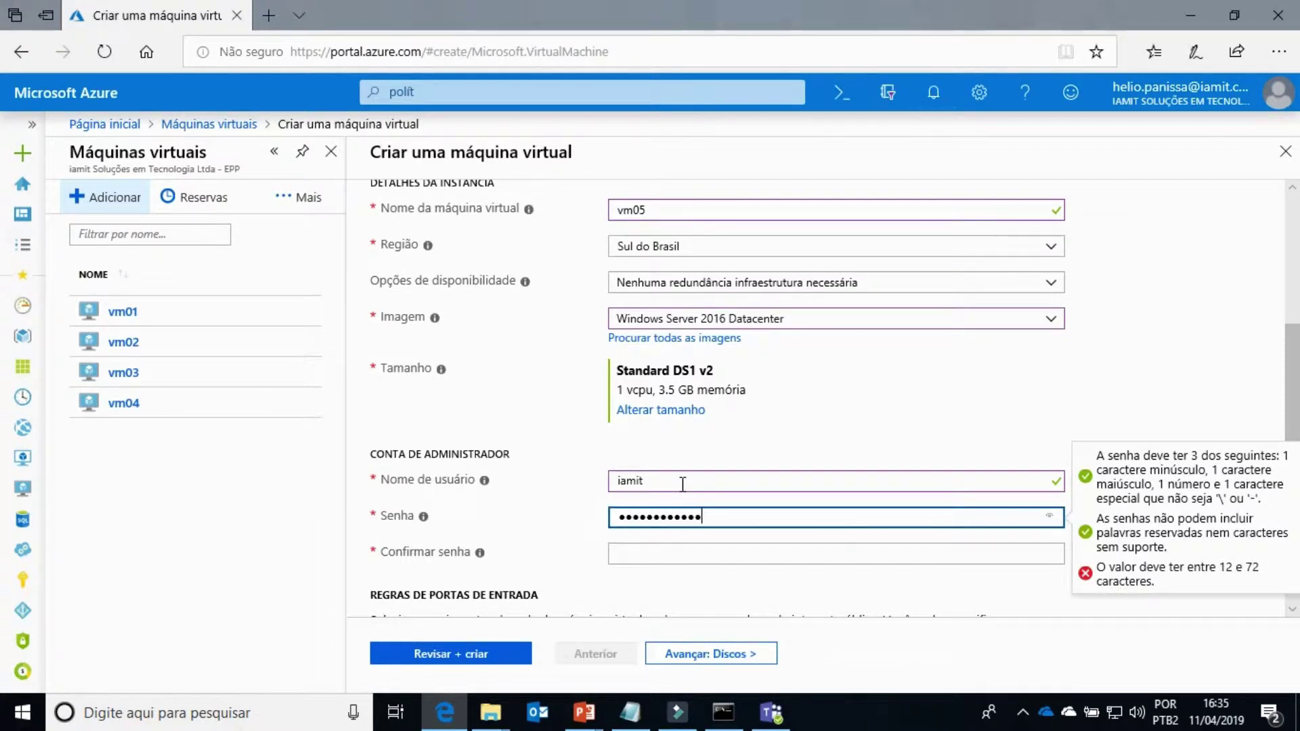
key("Tab")
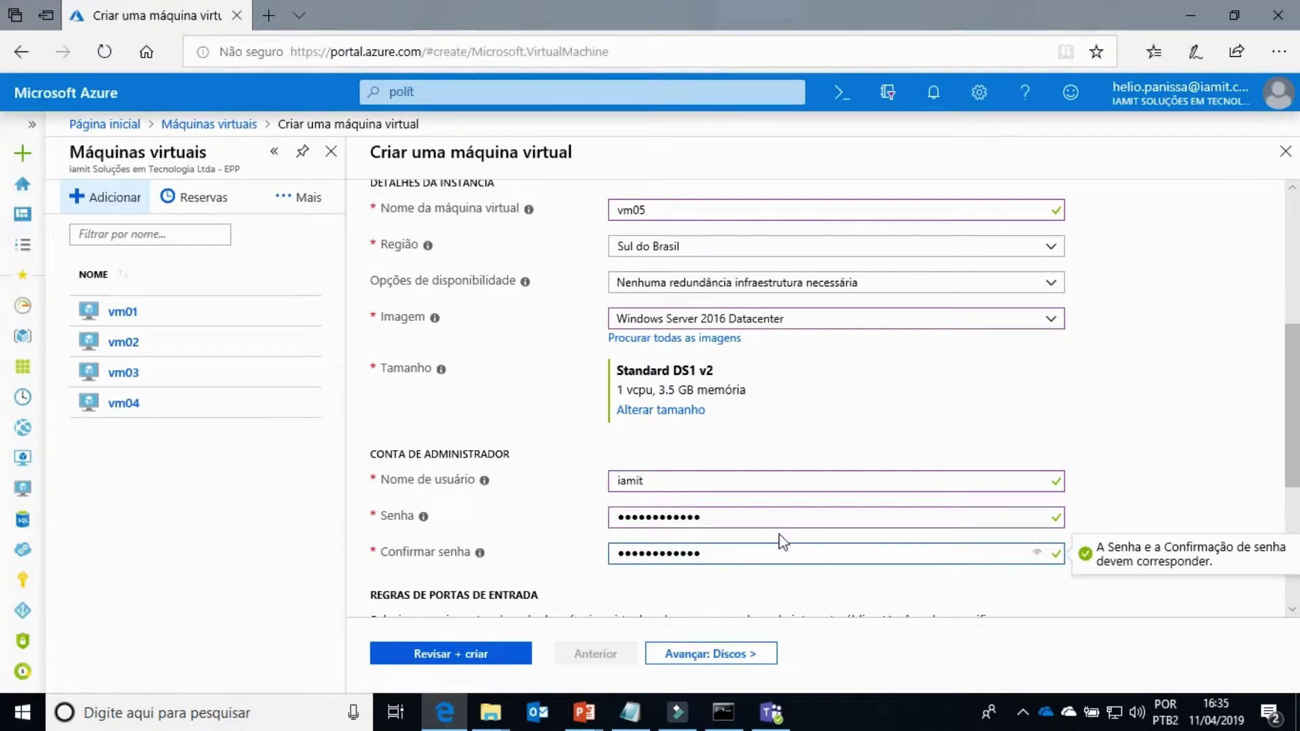
Keep the default inbound port and licence settings, then review and create virtual machine vm05
scroll(778, 540, "down", 3)
scroll(778, 535, "down", 2)
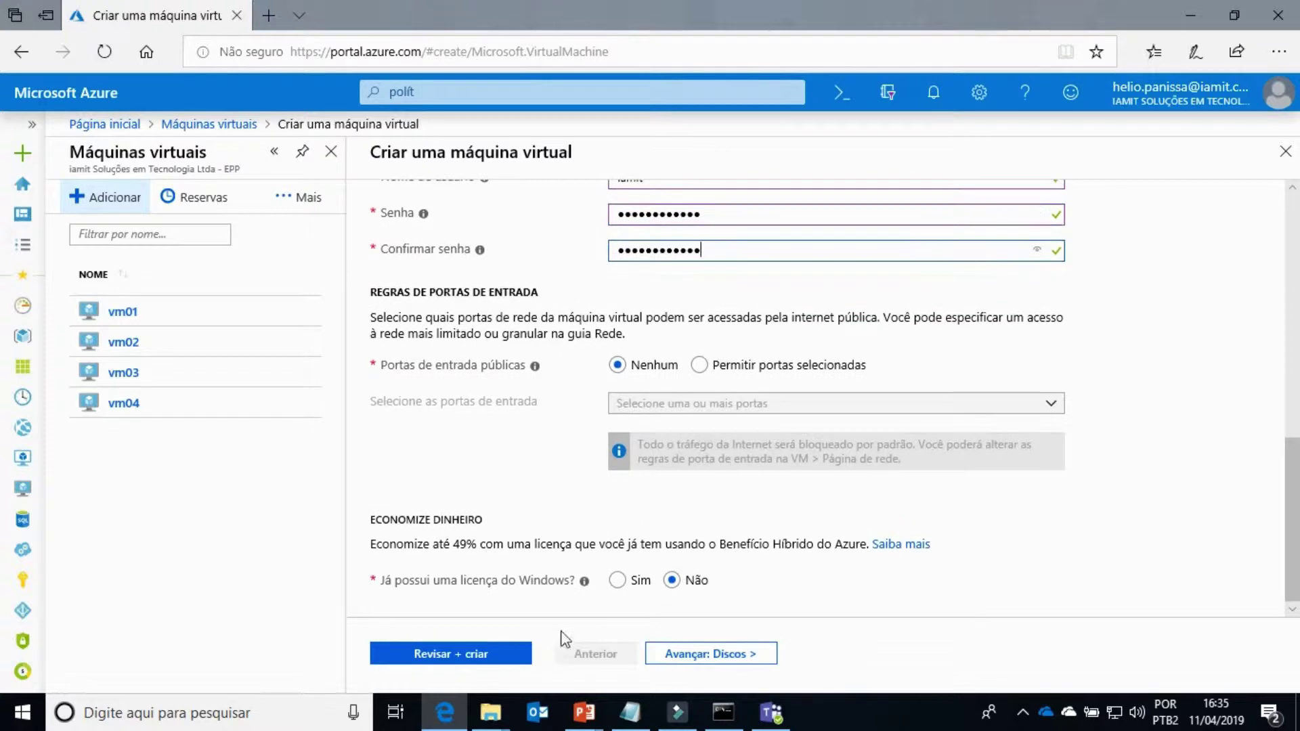
left_click(452, 654)
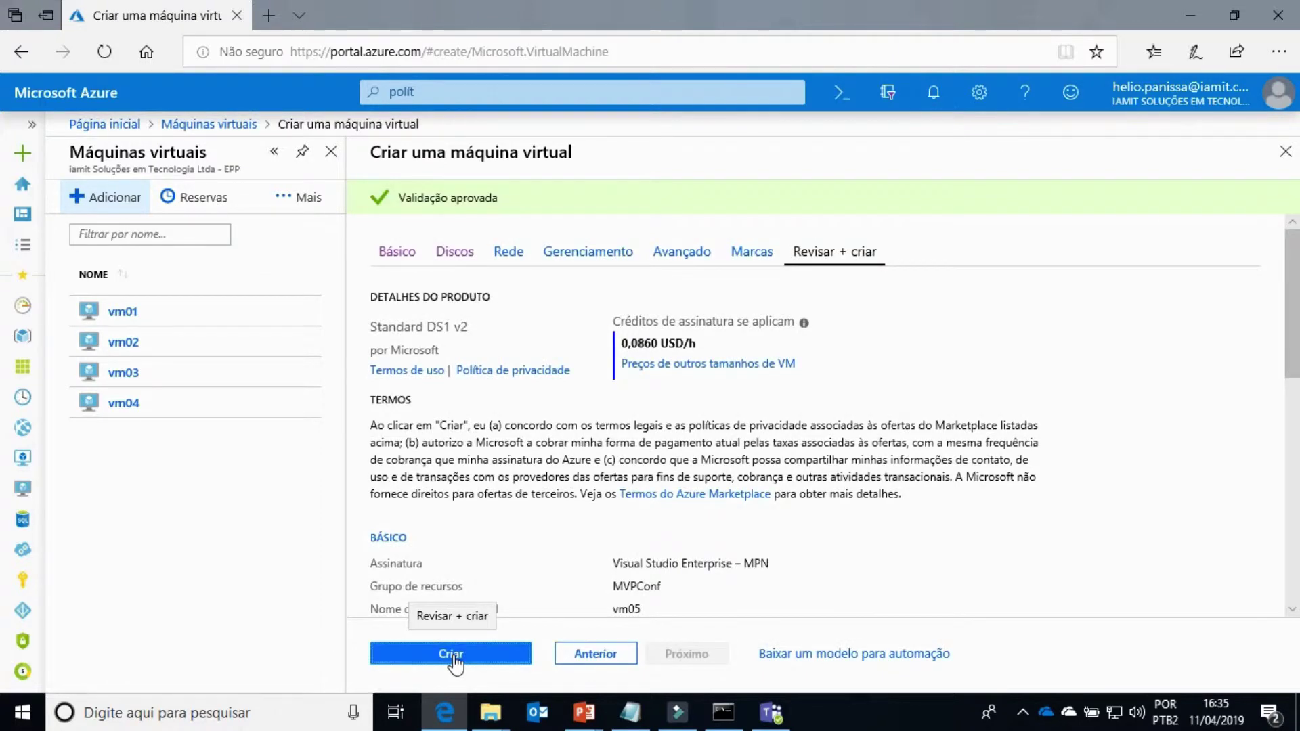
left_click(452, 654)
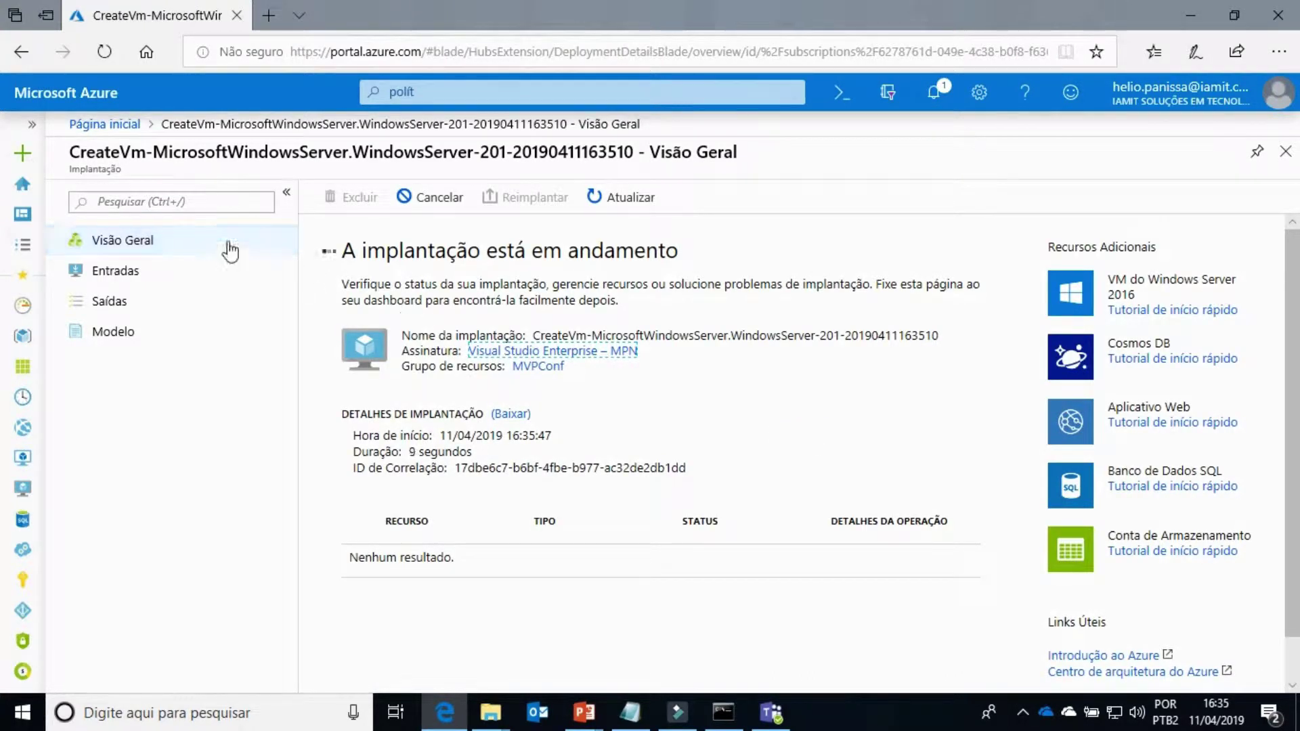
Return to the portal's home page, open the list of all virtual machines and refresh it
left_click(105, 125)
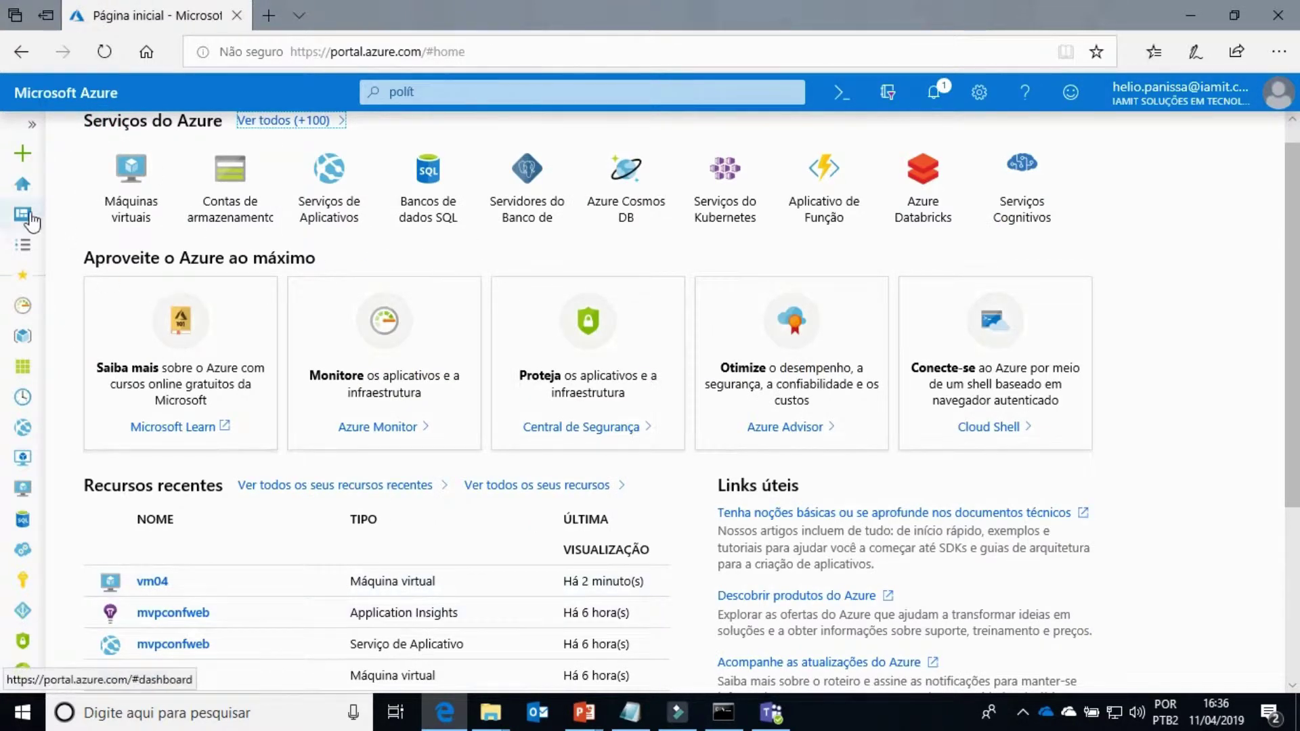
left_click(21, 496)
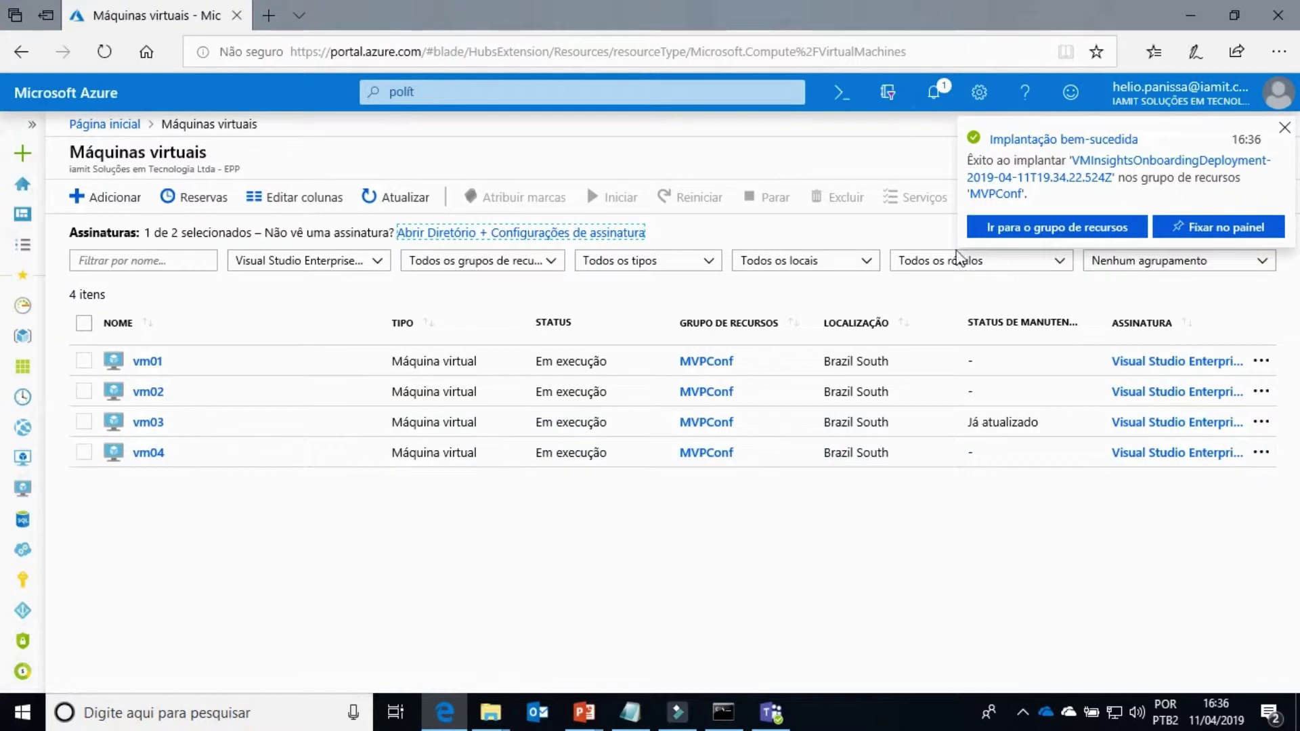
left_click(394, 200)
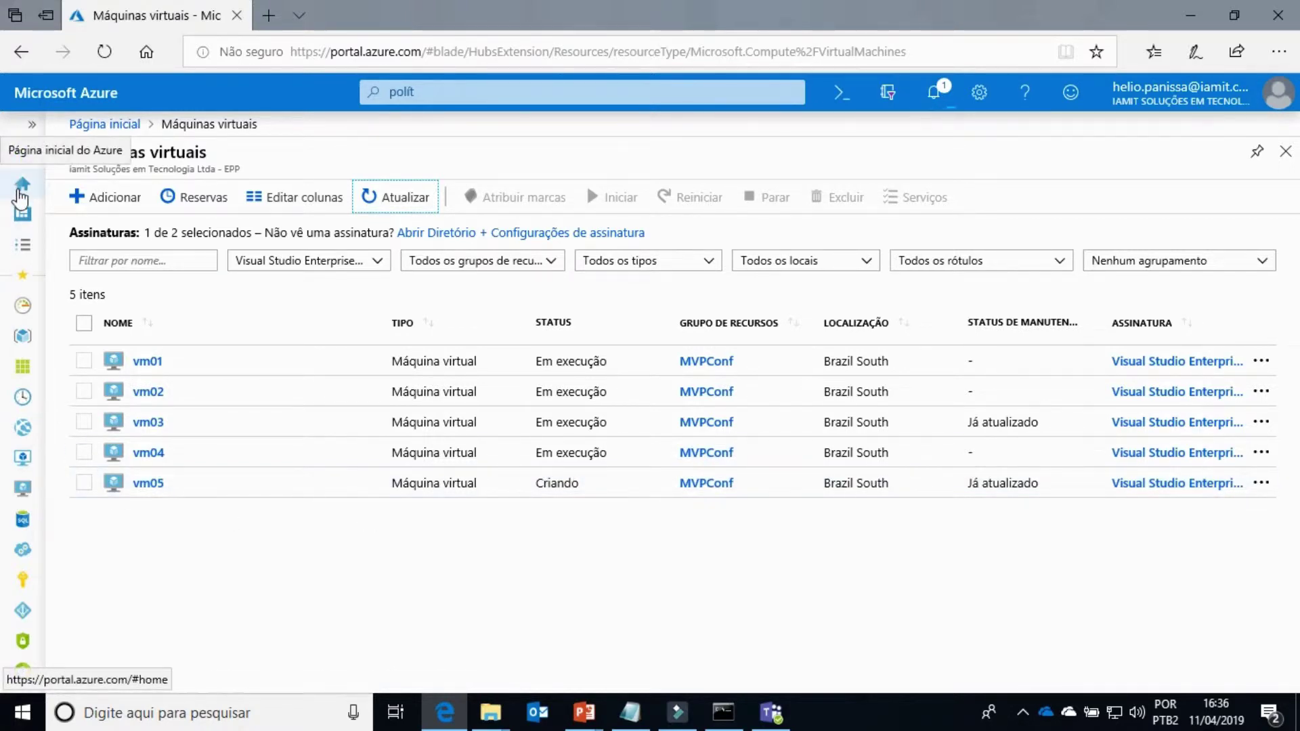
Open Azure Monitor and go to its Insights page for virtual machines (preview)
left_click(23, 305)
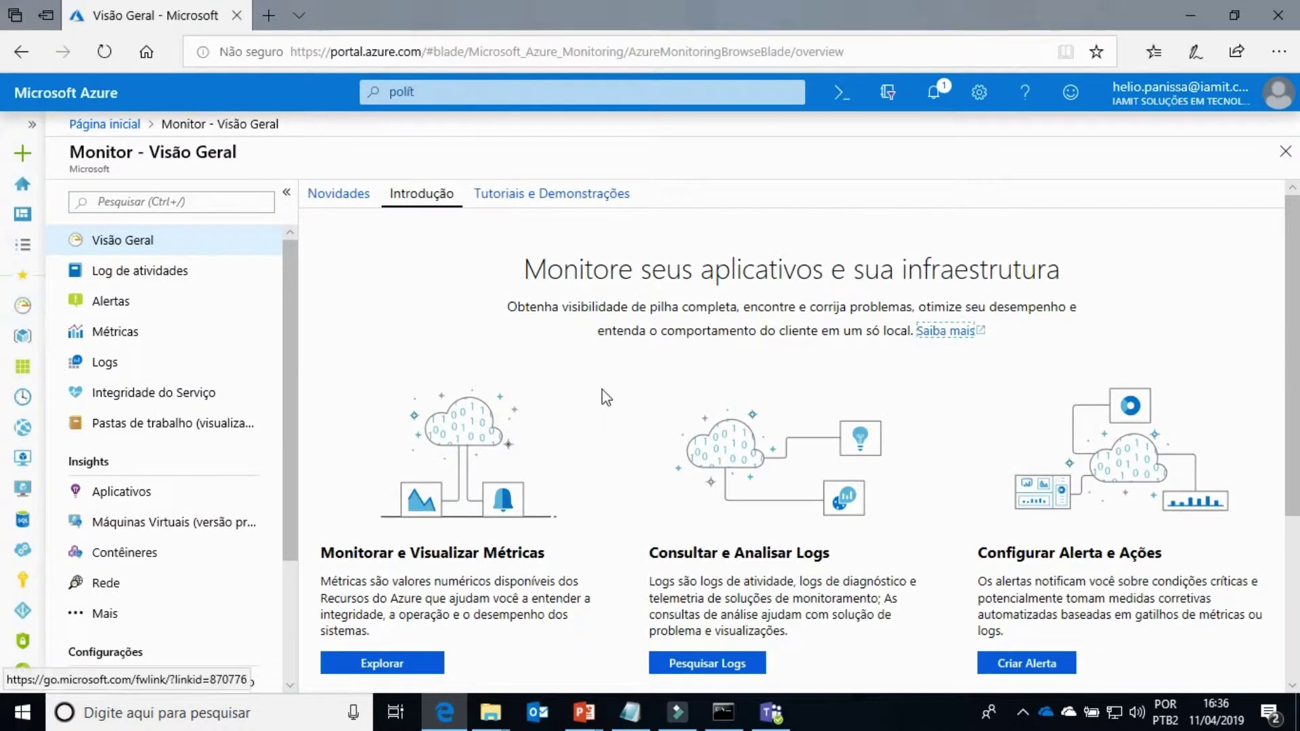
scroll(173, 418, "down", 3)
scroll(173, 418, "down", 1)
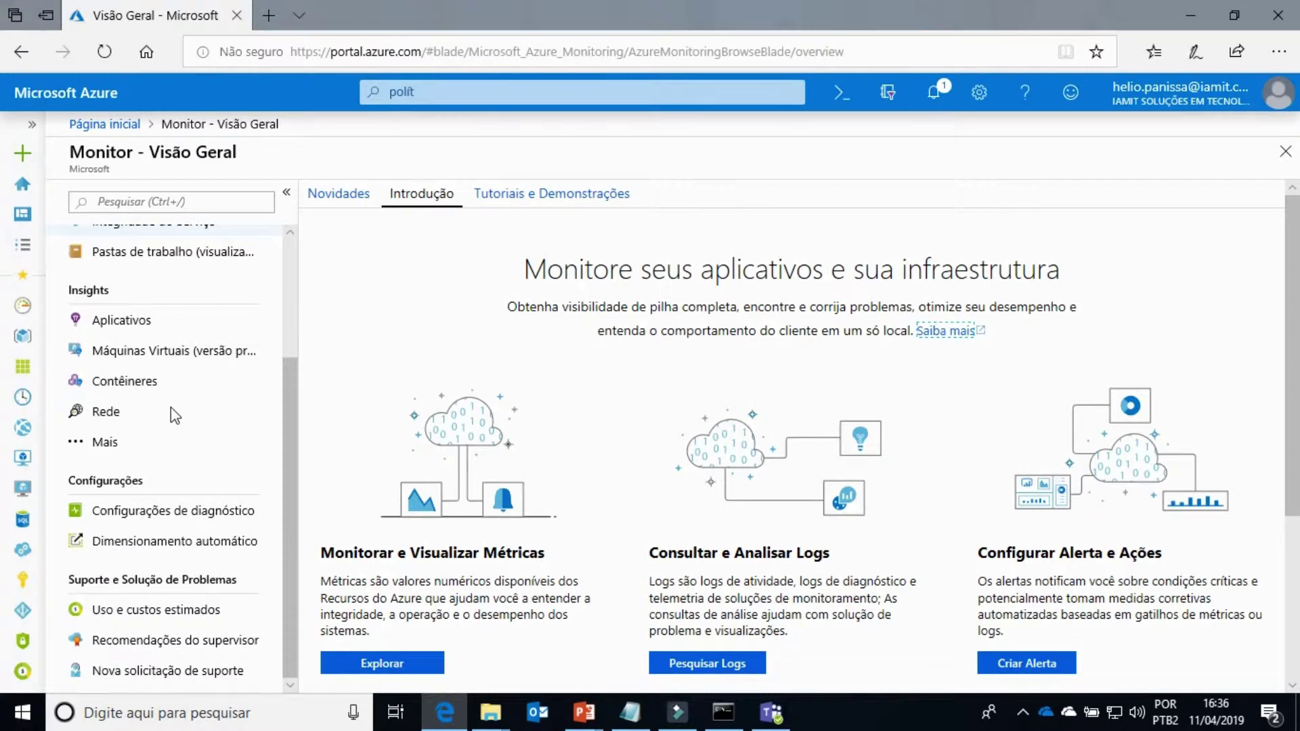
left_click(138, 358)
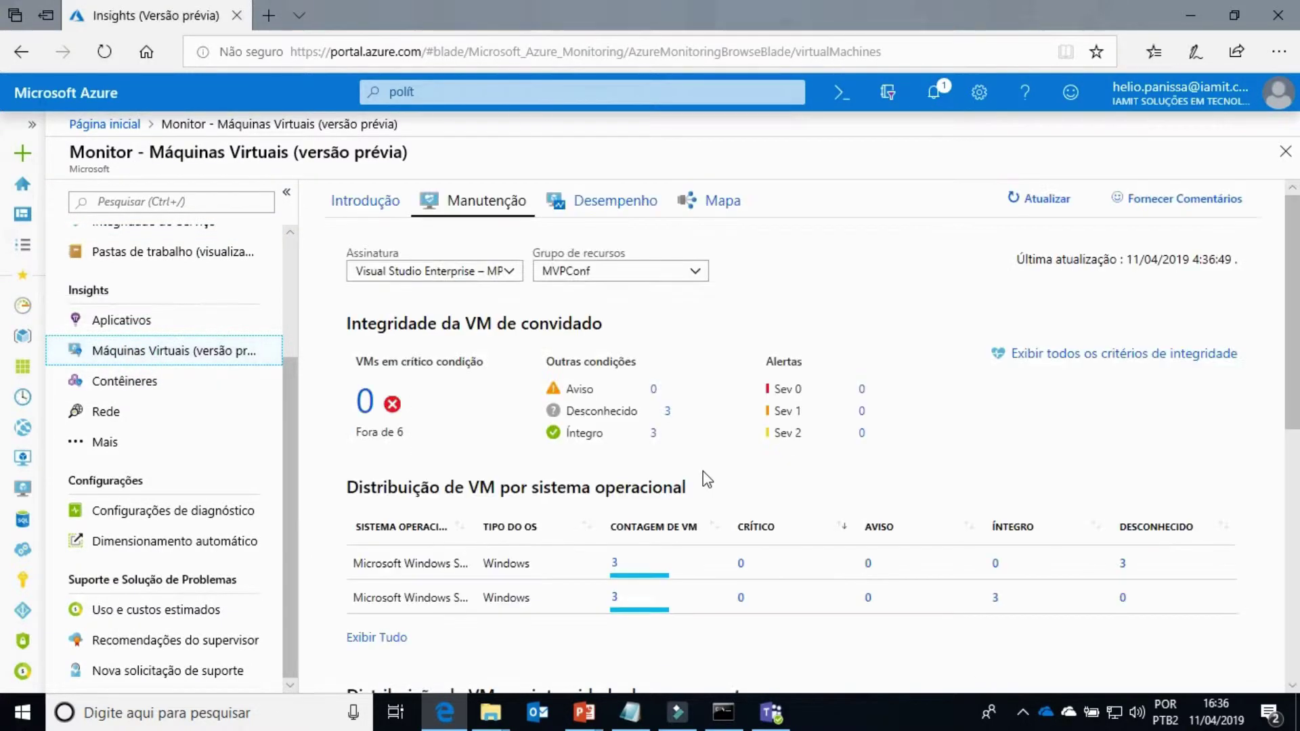
From the operating system distribution, view the list of Windows Server 2016 virtual machines and return to the health overview
scroll(706, 478, "down", 3)
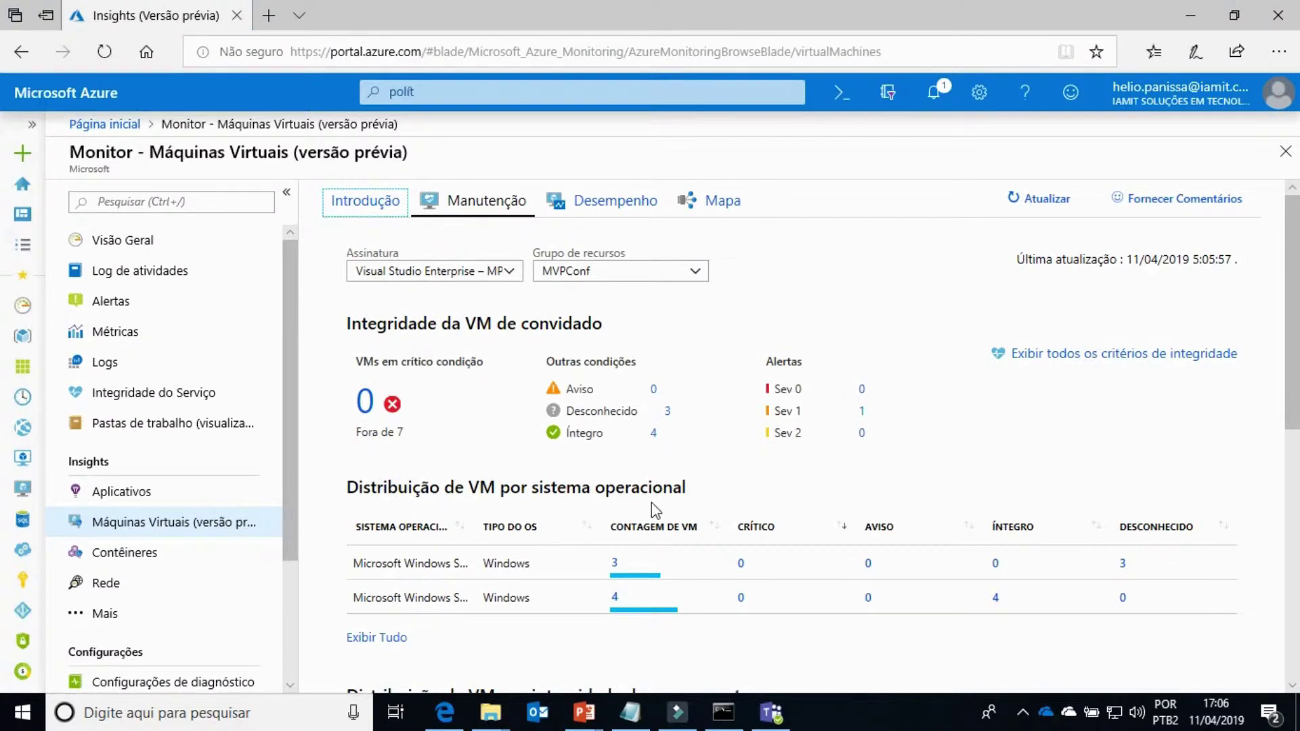
scroll(652, 502, "down", 2)
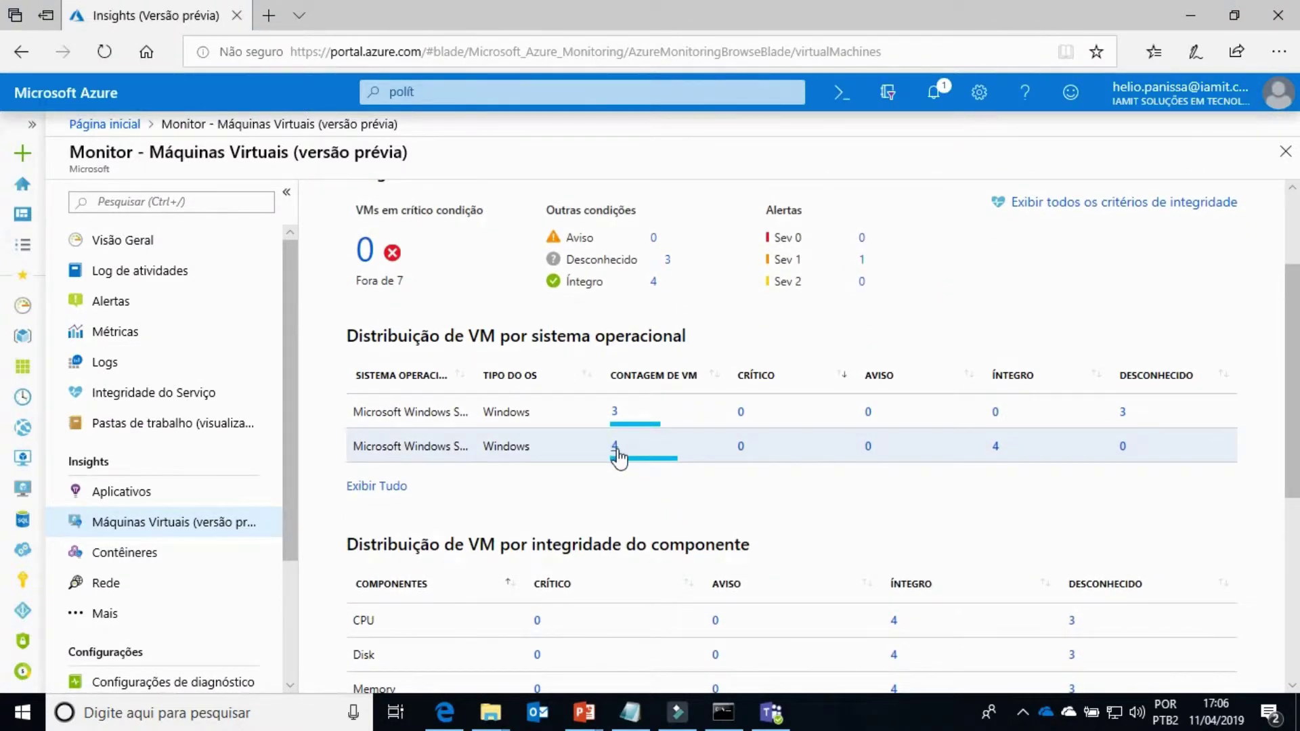
left_click(615, 447)
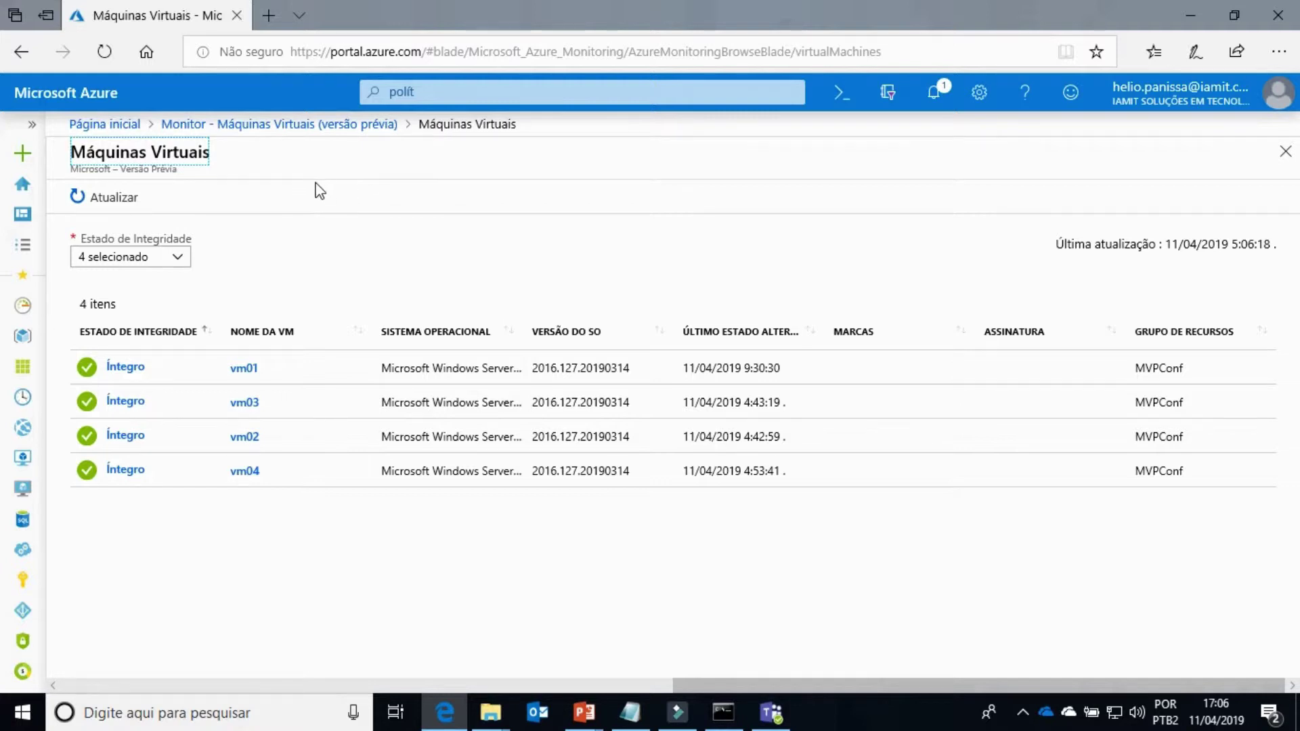
left_click(358, 126)
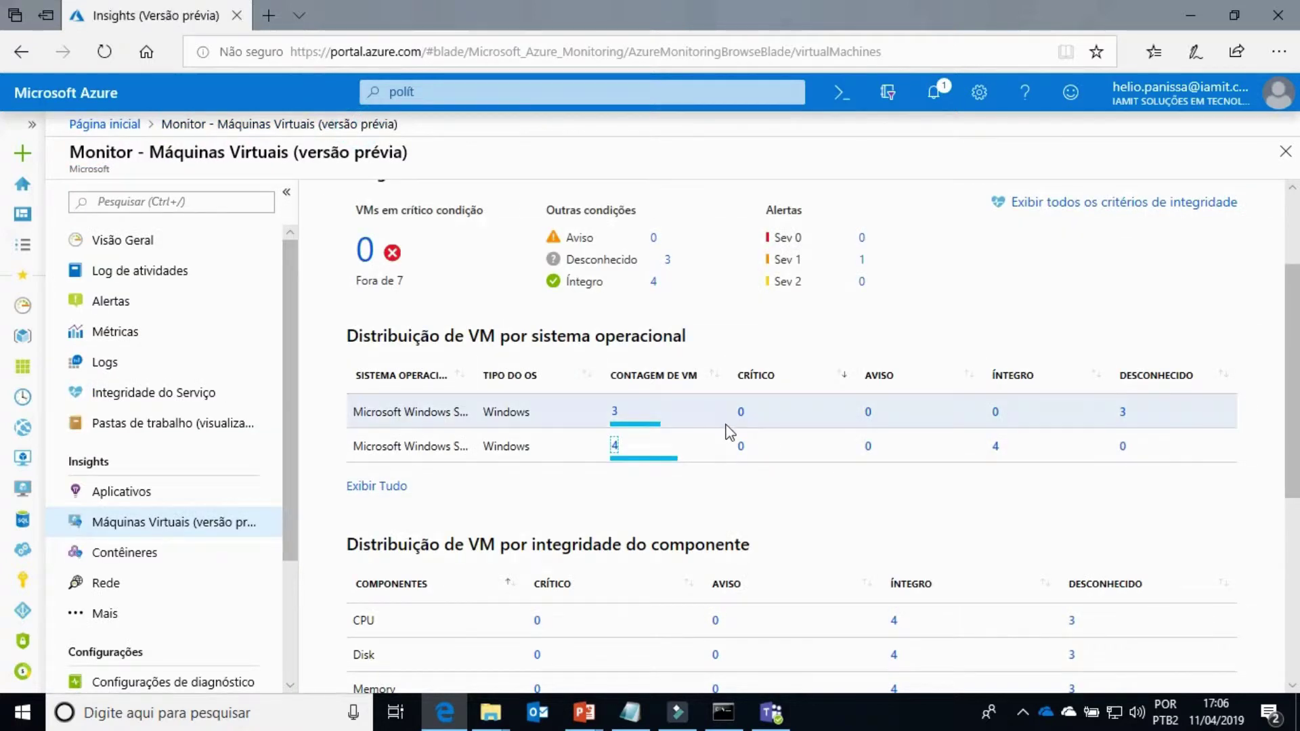
scroll(717, 333, "up", 2)
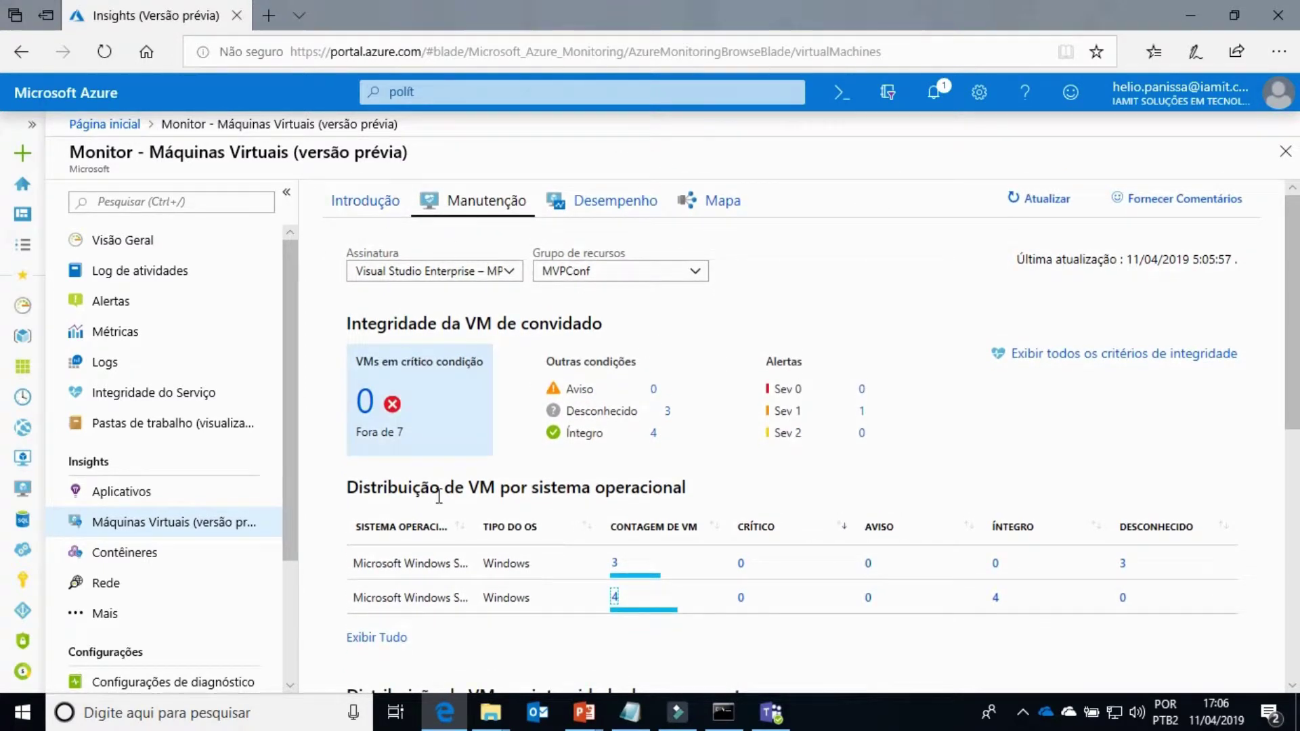
Show the virtual machines' performance charts with the side menu collapsed, and set the time range to the last hour
left_click(592, 207)
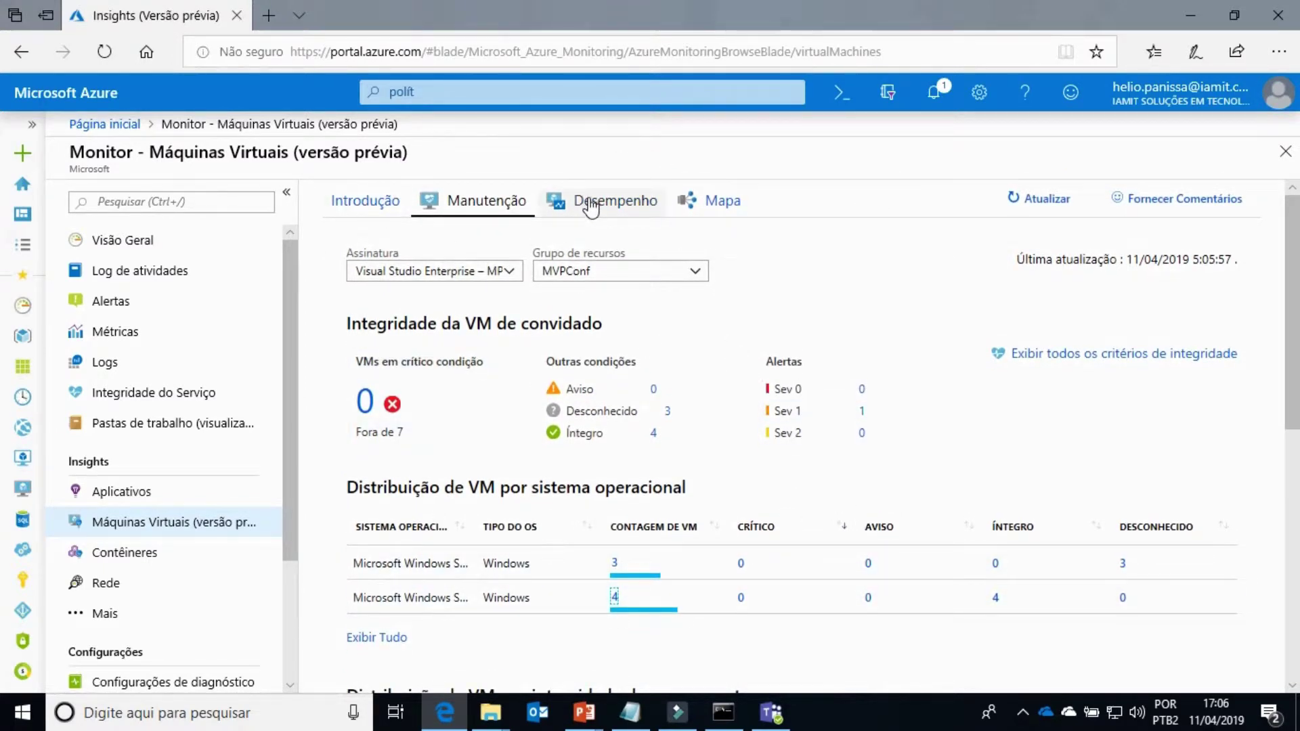
left_click(287, 192)
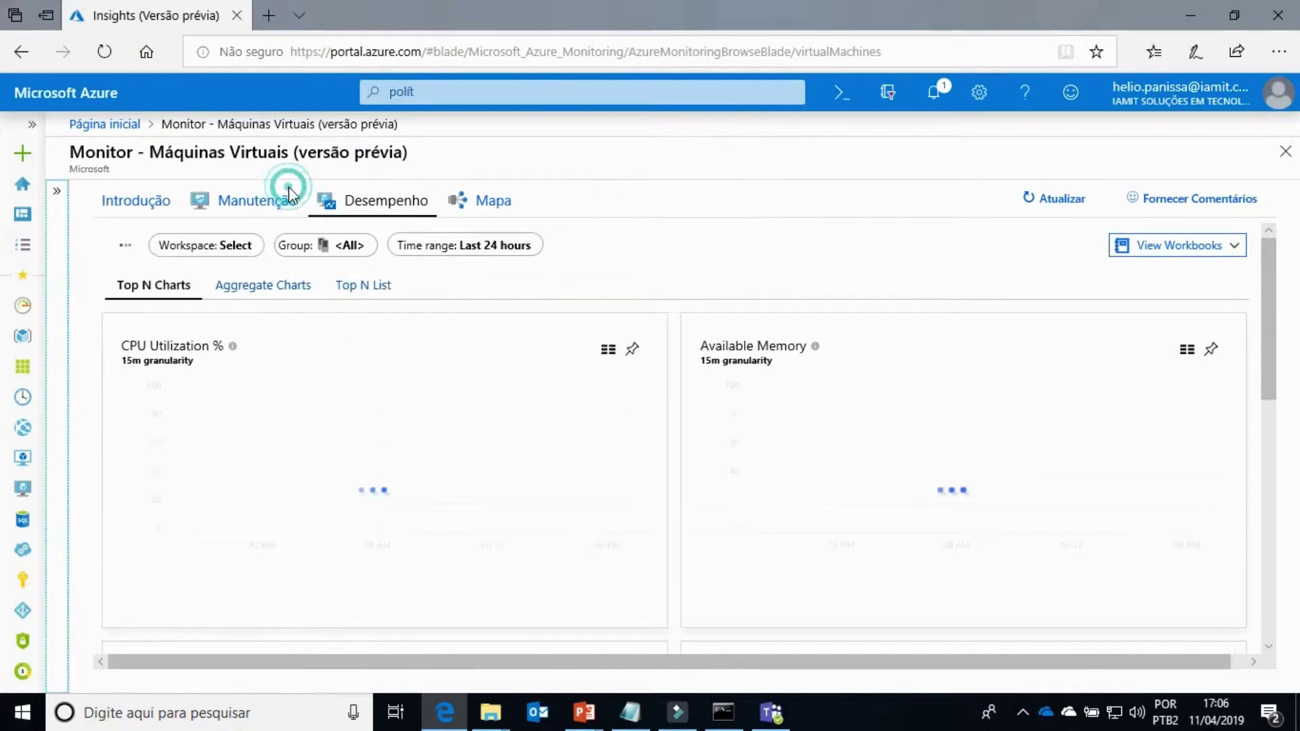
mouse_move(486, 445)
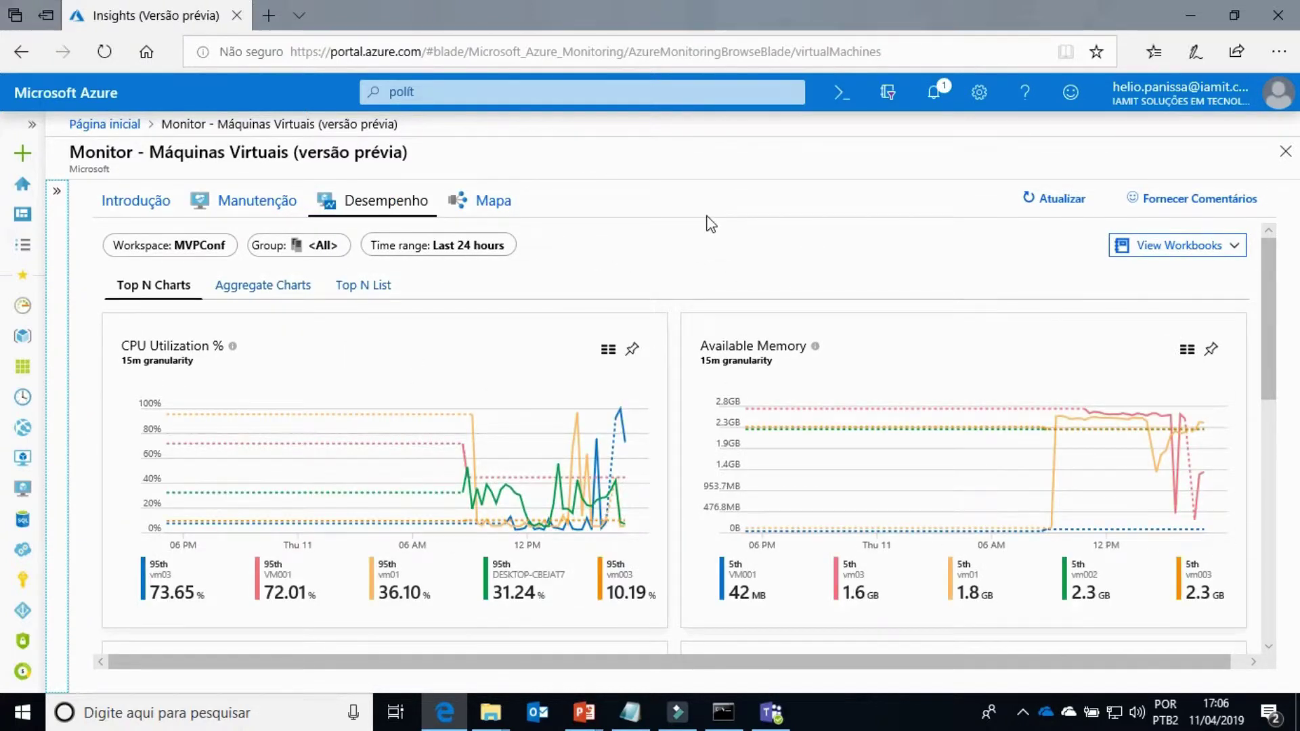
left_click(441, 245)
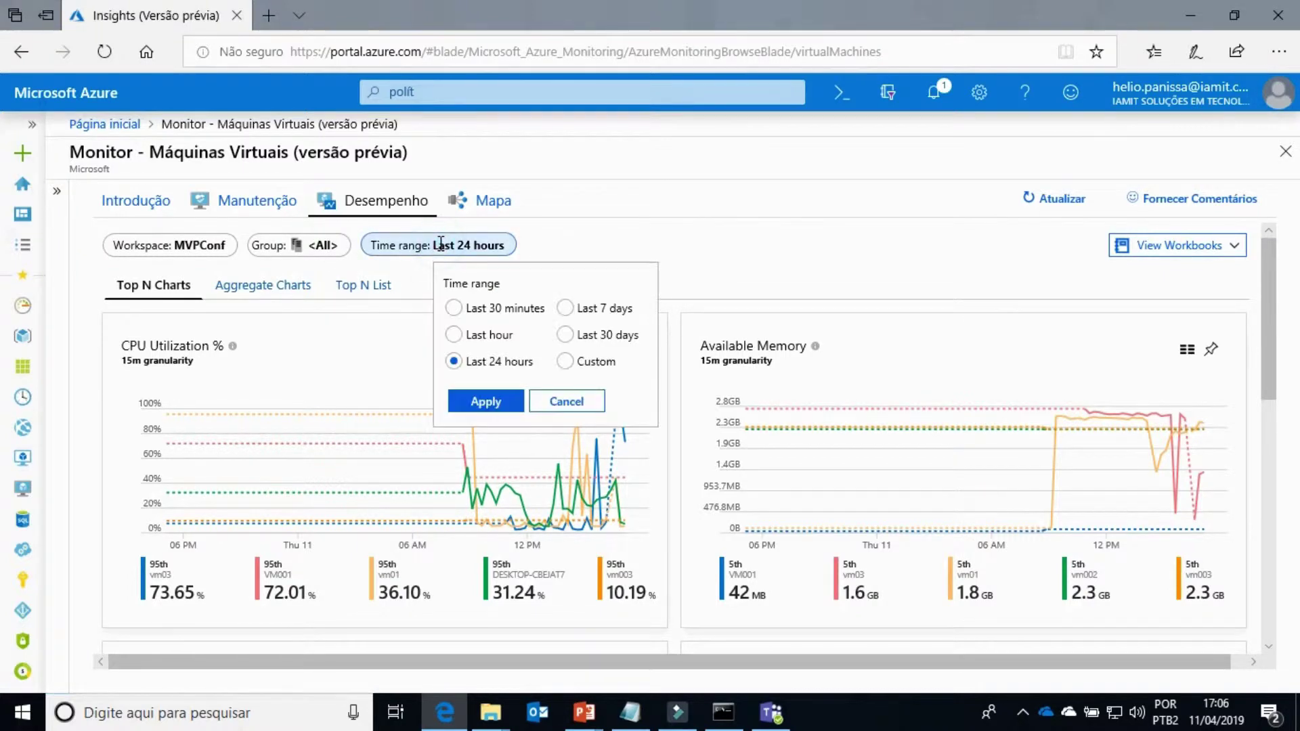
left_click(471, 335)
left_click(484, 402)
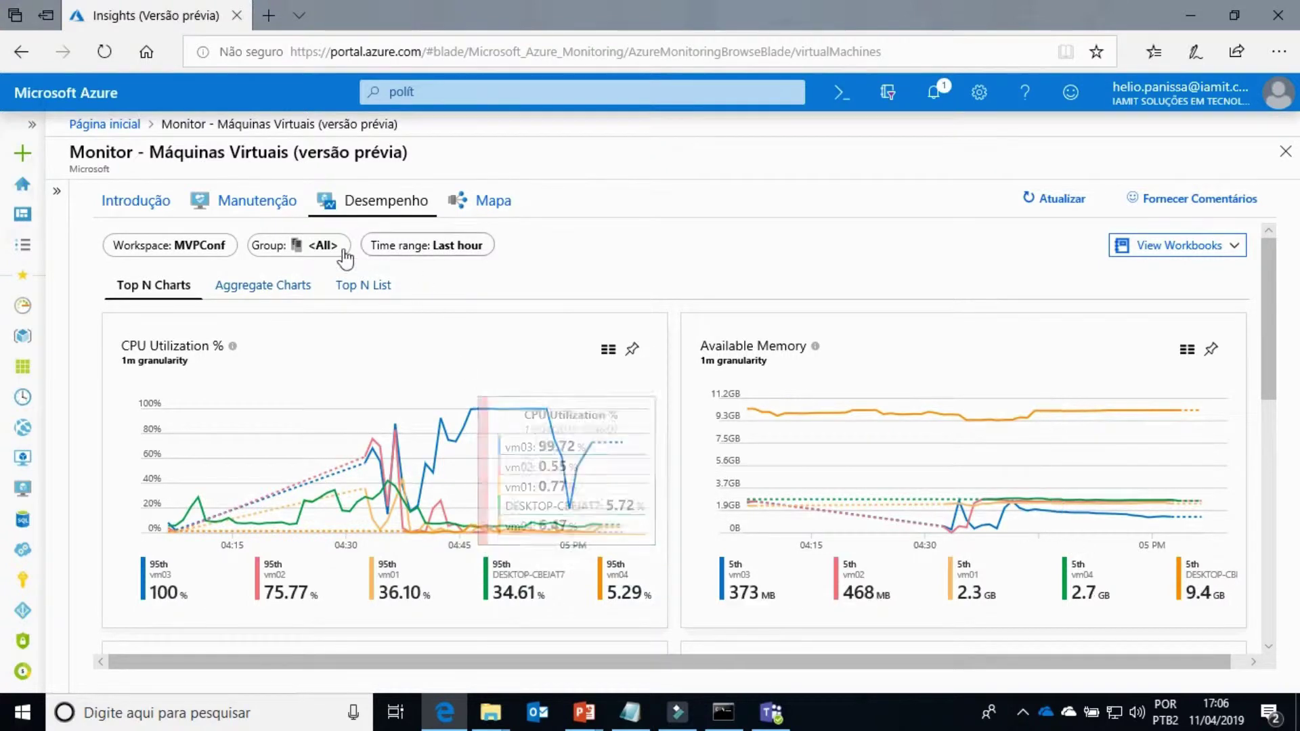
Check the group filter choices, keep all groups, and review the top N charts for CPU, memory, network traffic and disk space
left_click(301, 246)
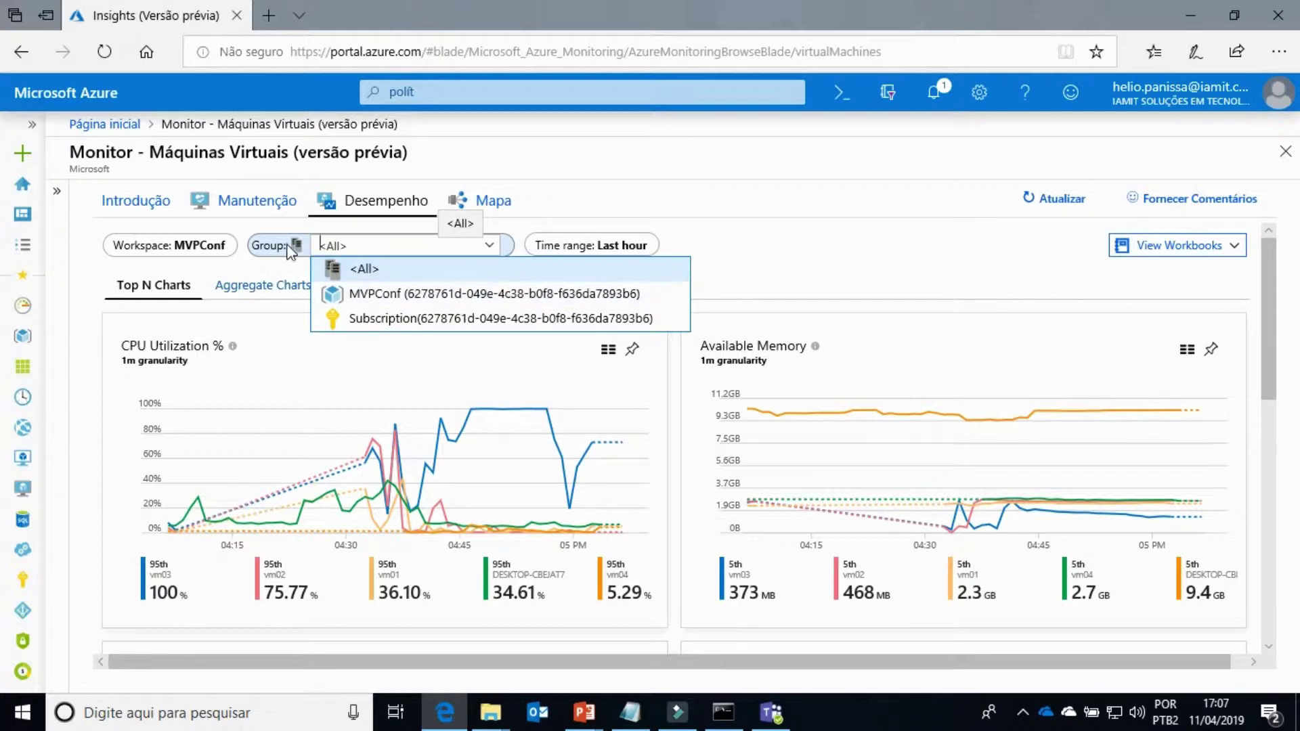
left_click(776, 257)
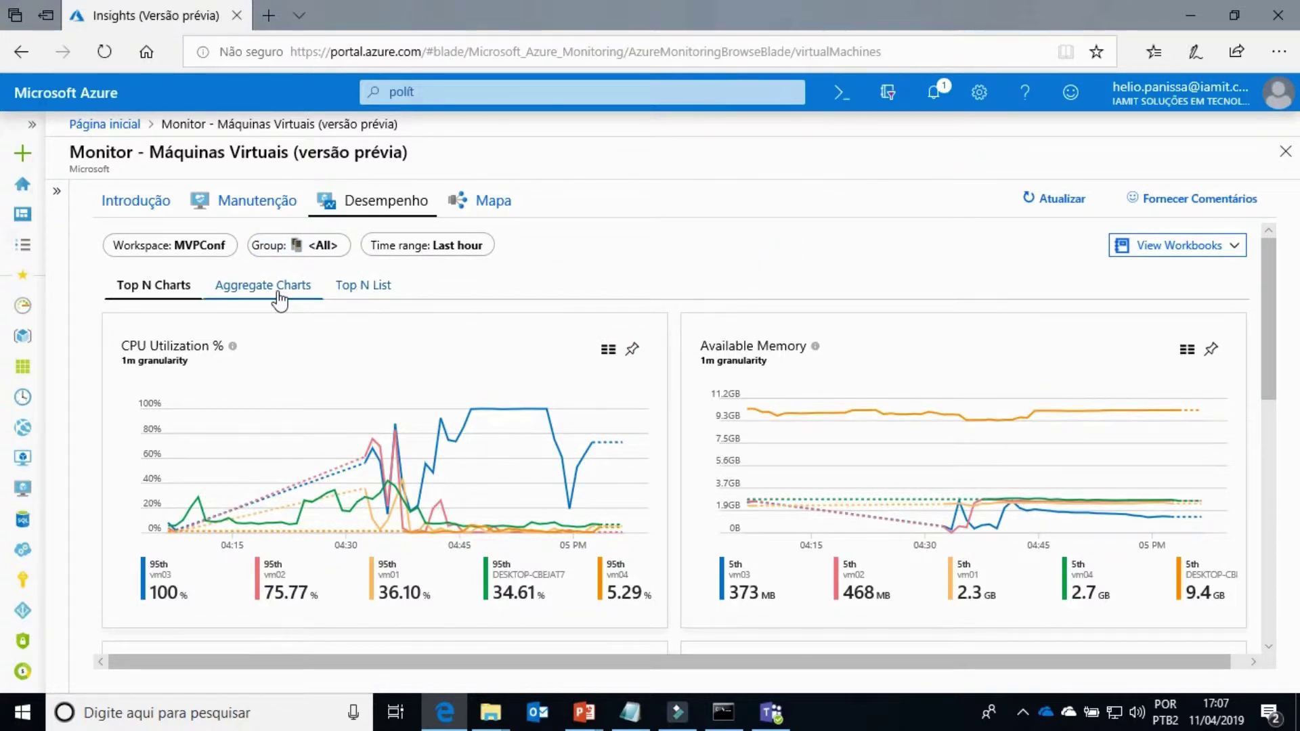
scroll(383, 381, "down", 3)
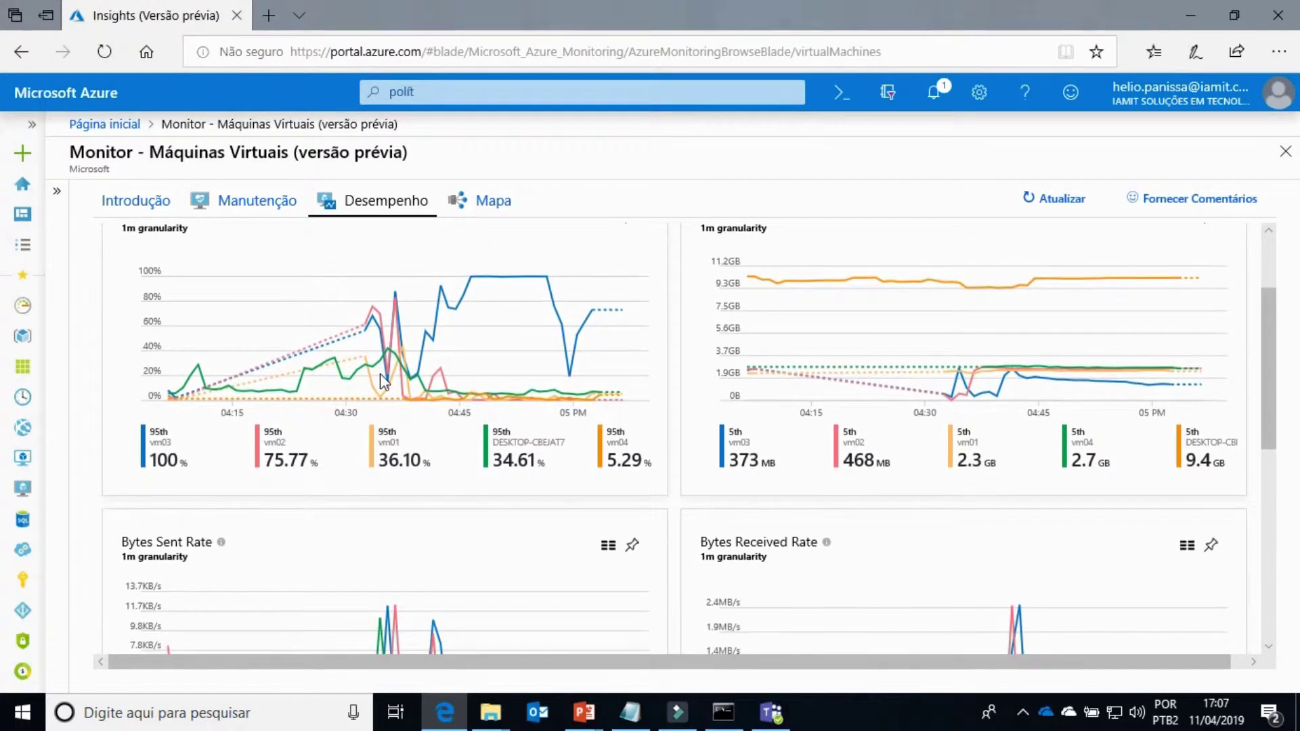
scroll(382, 379, "down", 3)
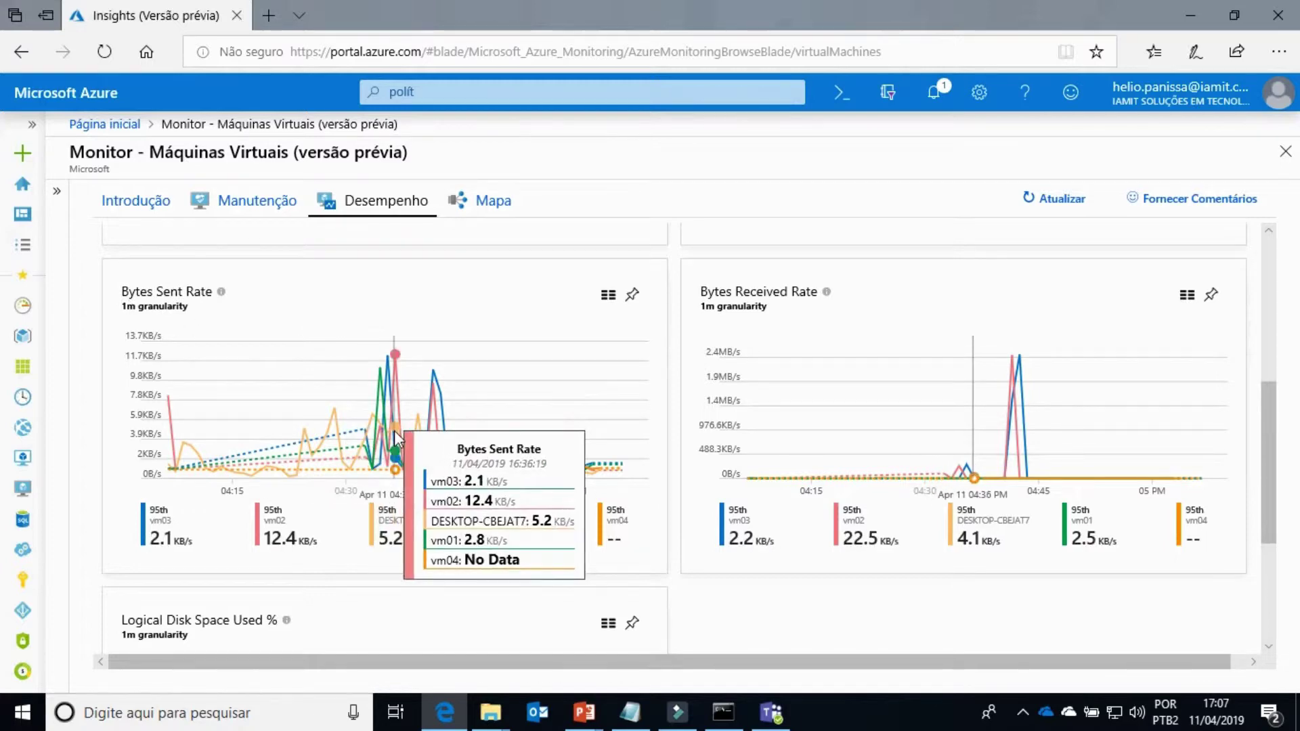
scroll(395, 440, "down", 4)
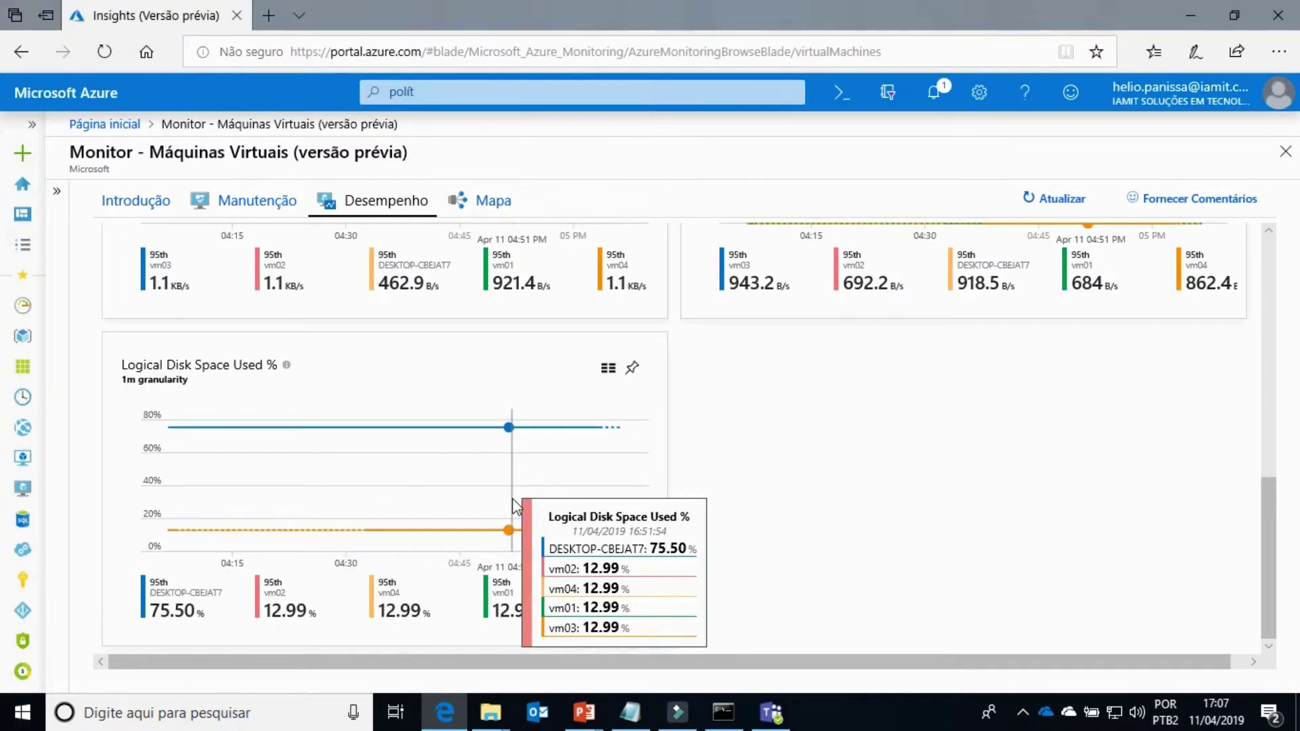
scroll(945, 432, "up", 8)
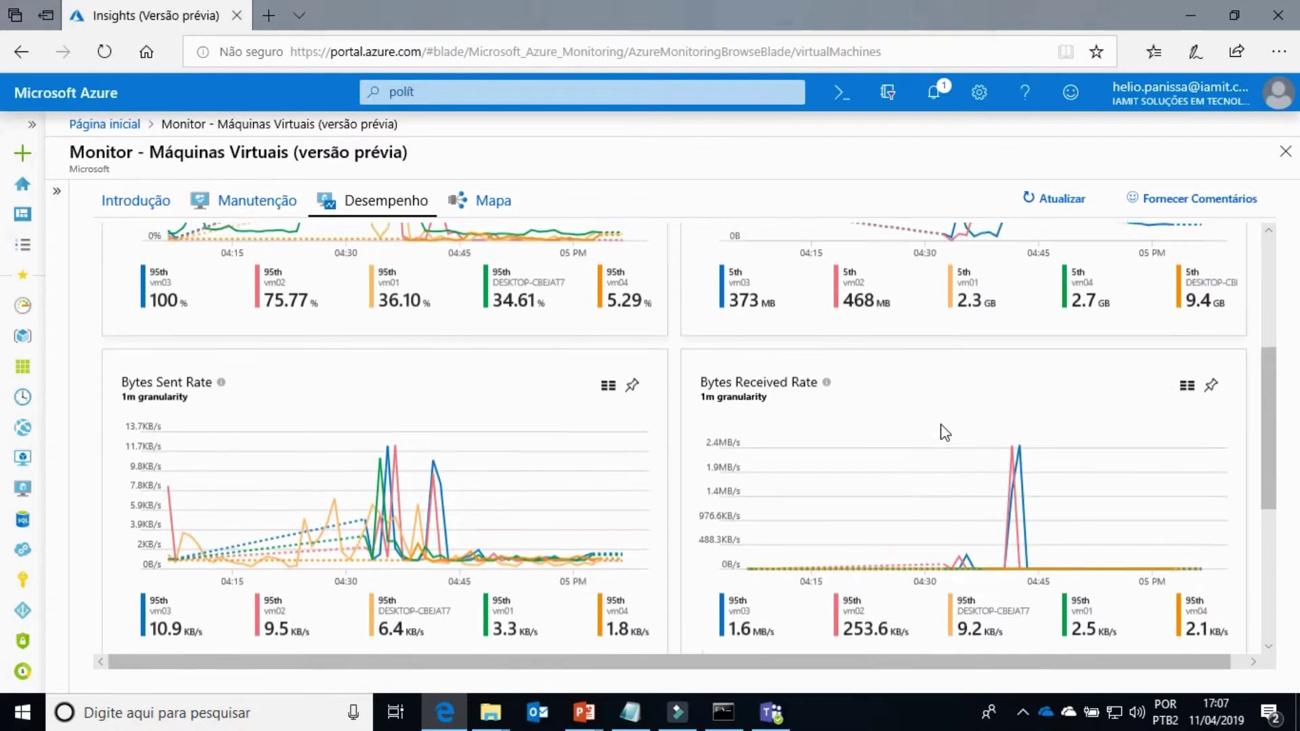
scroll(945, 432, "up", 2)
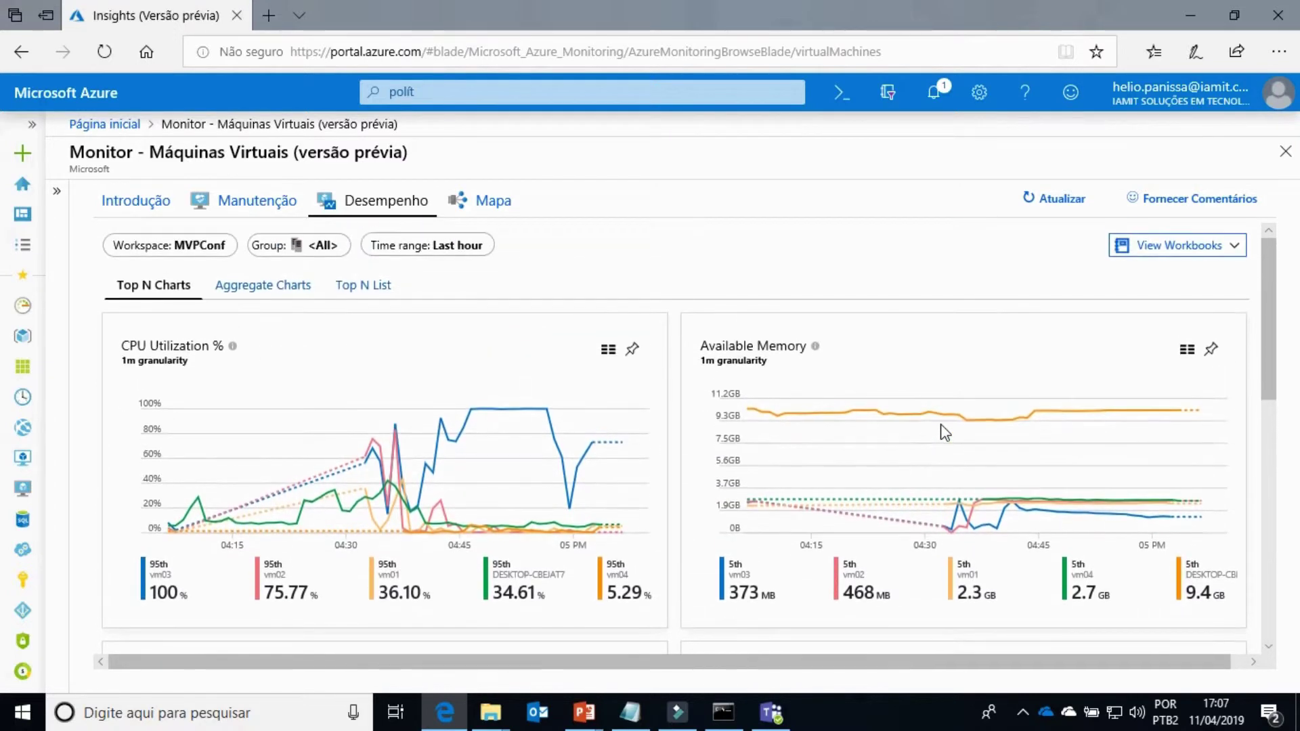
Open the dependency map for computer vm01 and expand the servers grouped under port 80
left_click(501, 212)
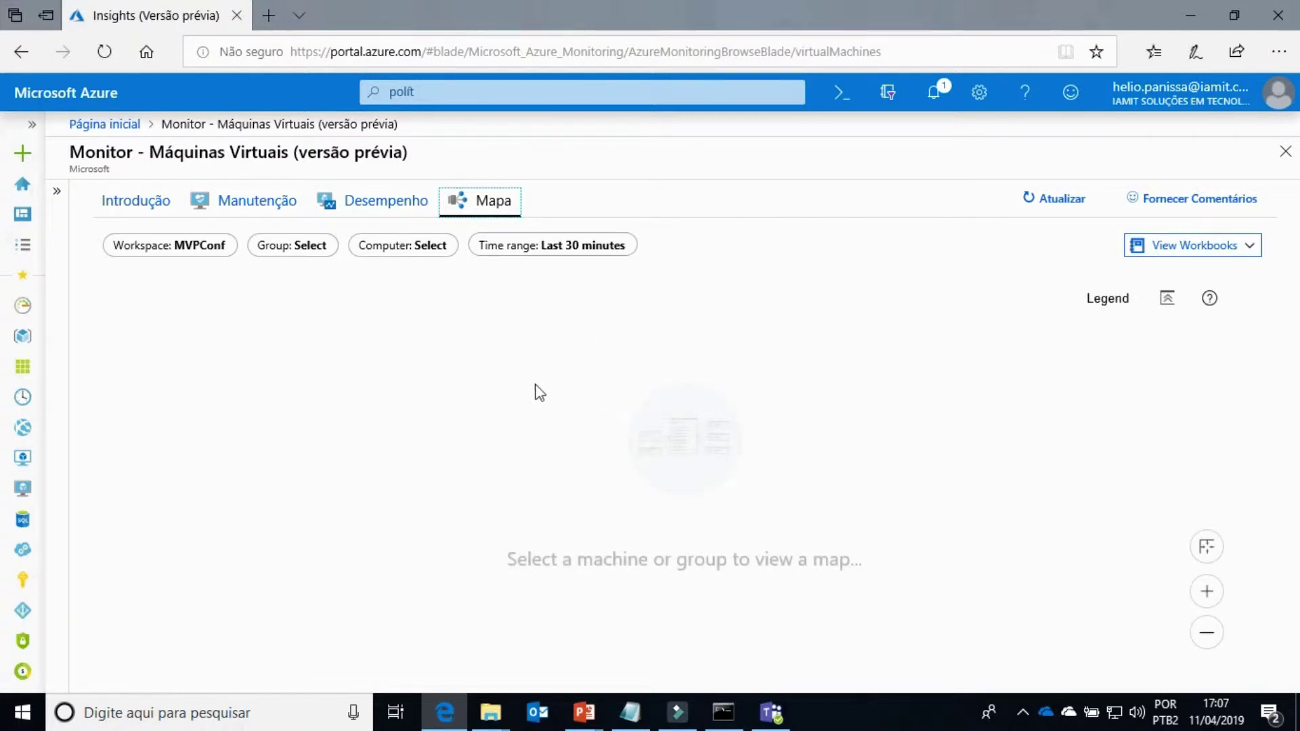
left_click(386, 253)
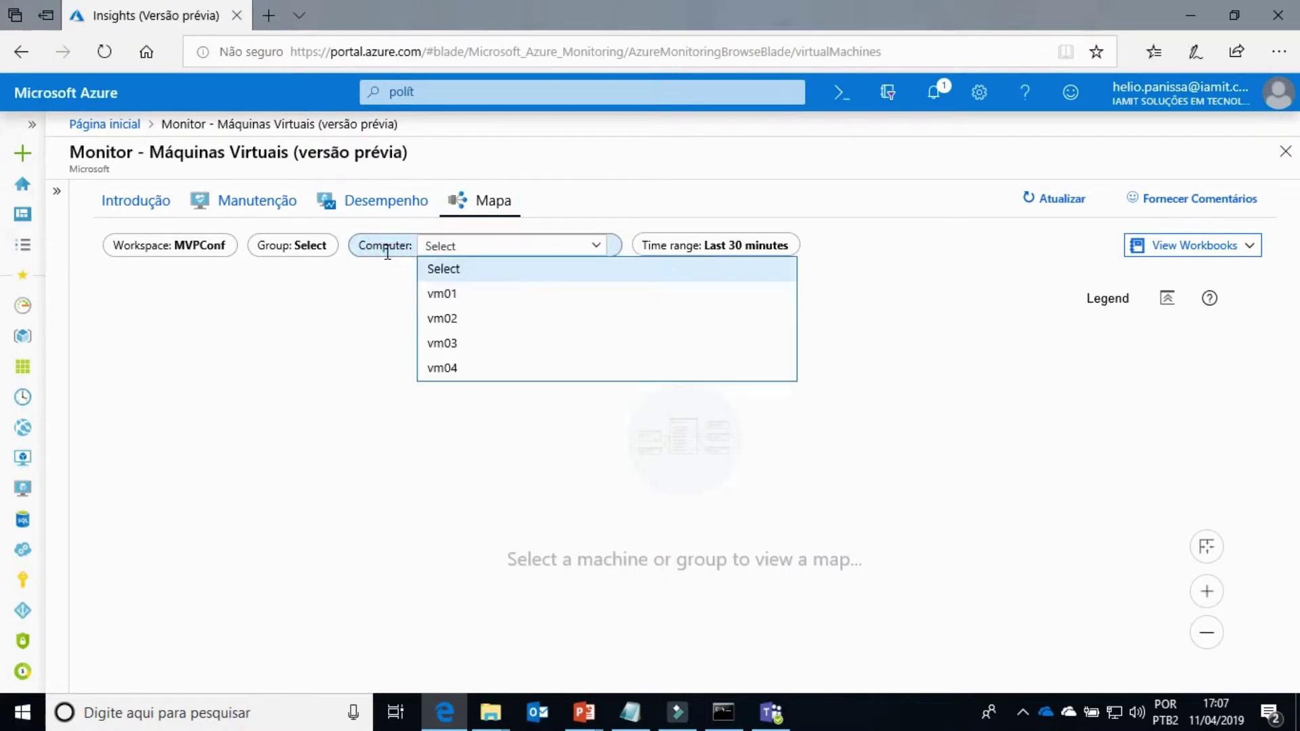
left_click(458, 298)
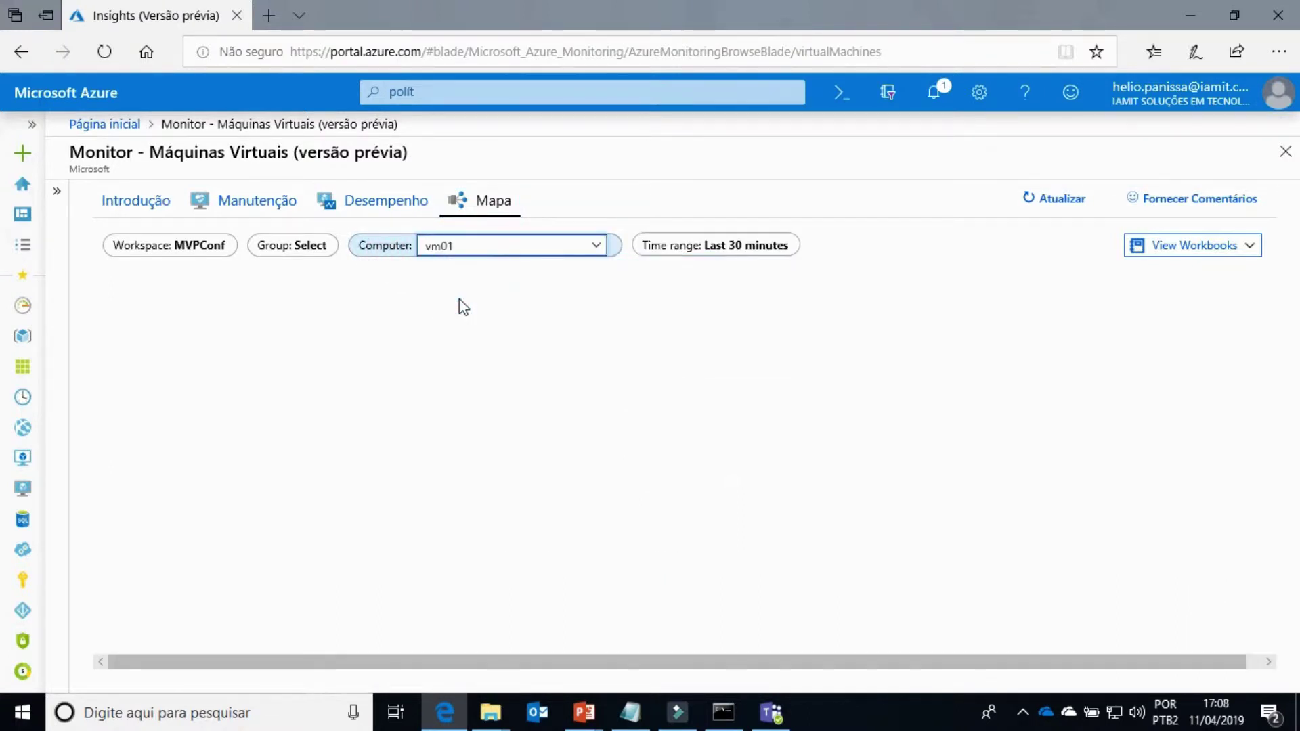
left_click(568, 337)
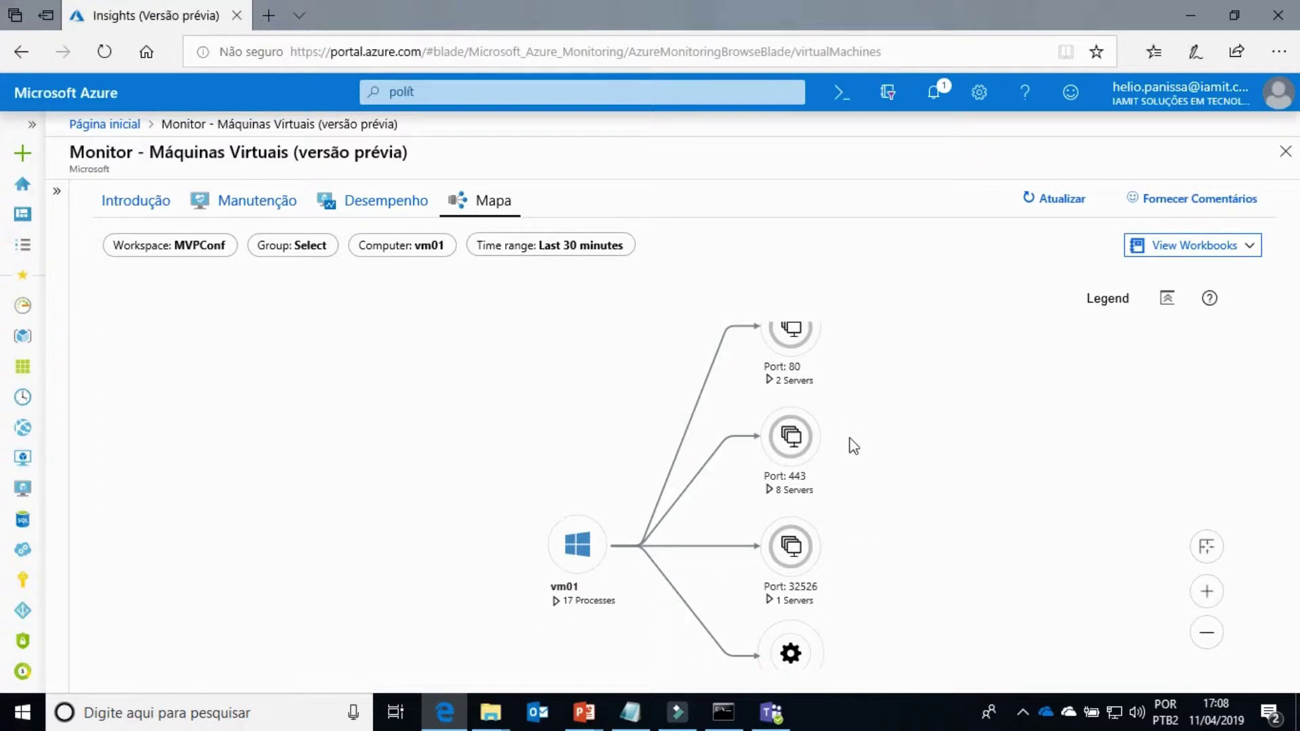
left_click(769, 381)
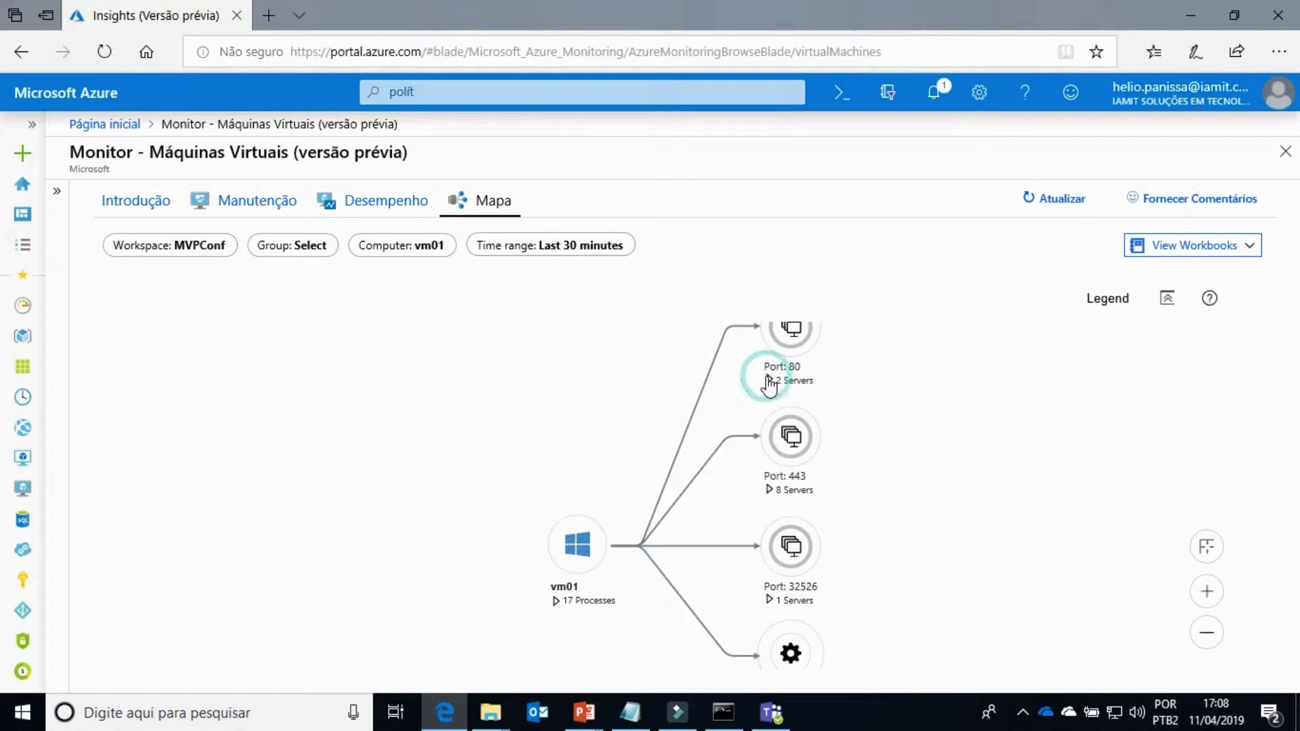
Expand the servers grouped under port 443 and view the machine summaries of settings-win.data.microsoft.com and v10.vortex-win.data.microsoft.com
left_click(769, 380)
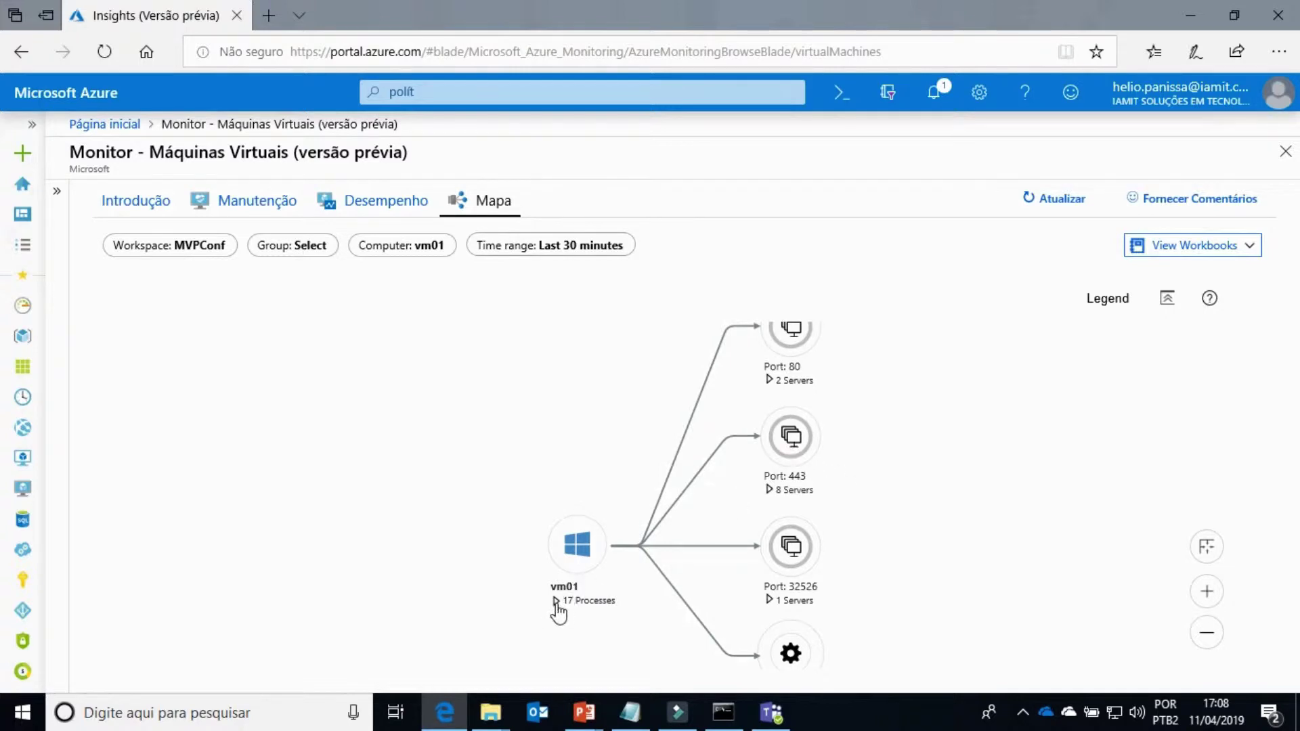
left_click(771, 490)
left_click(798, 494)
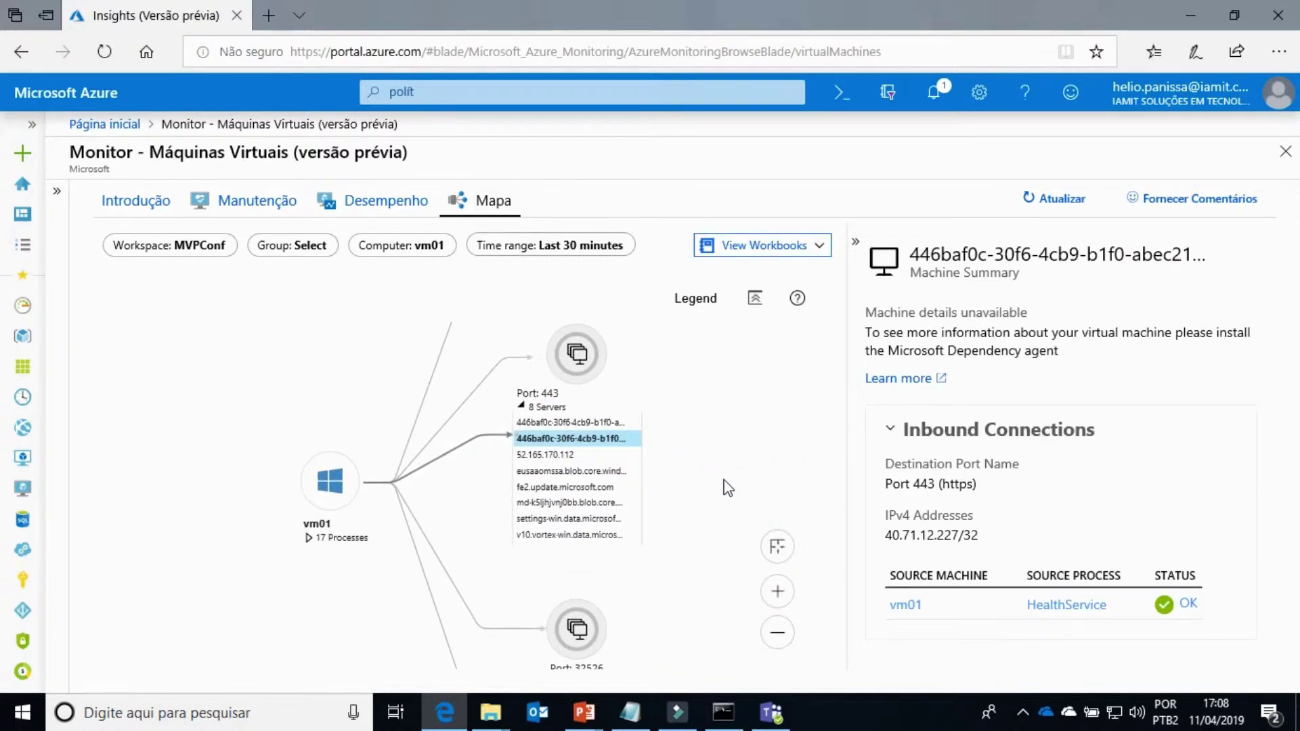
left_click(553, 520)
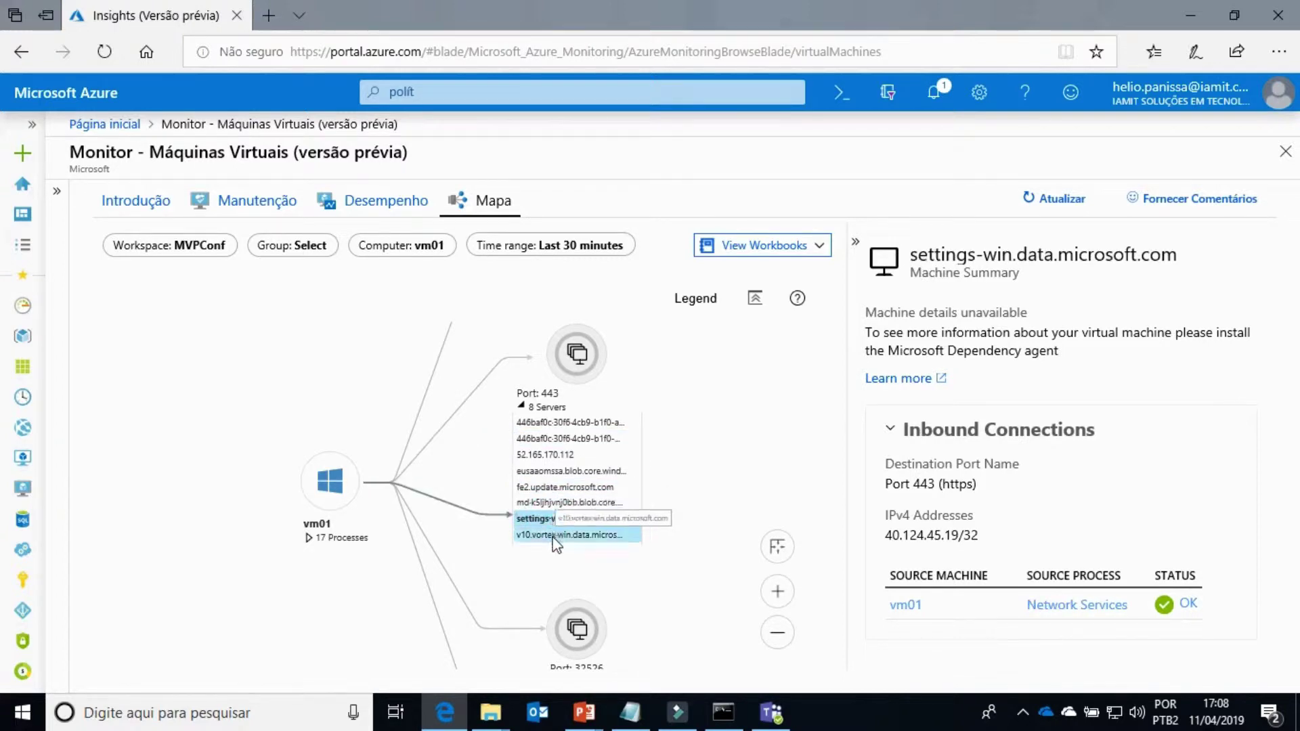
left_click(556, 537)
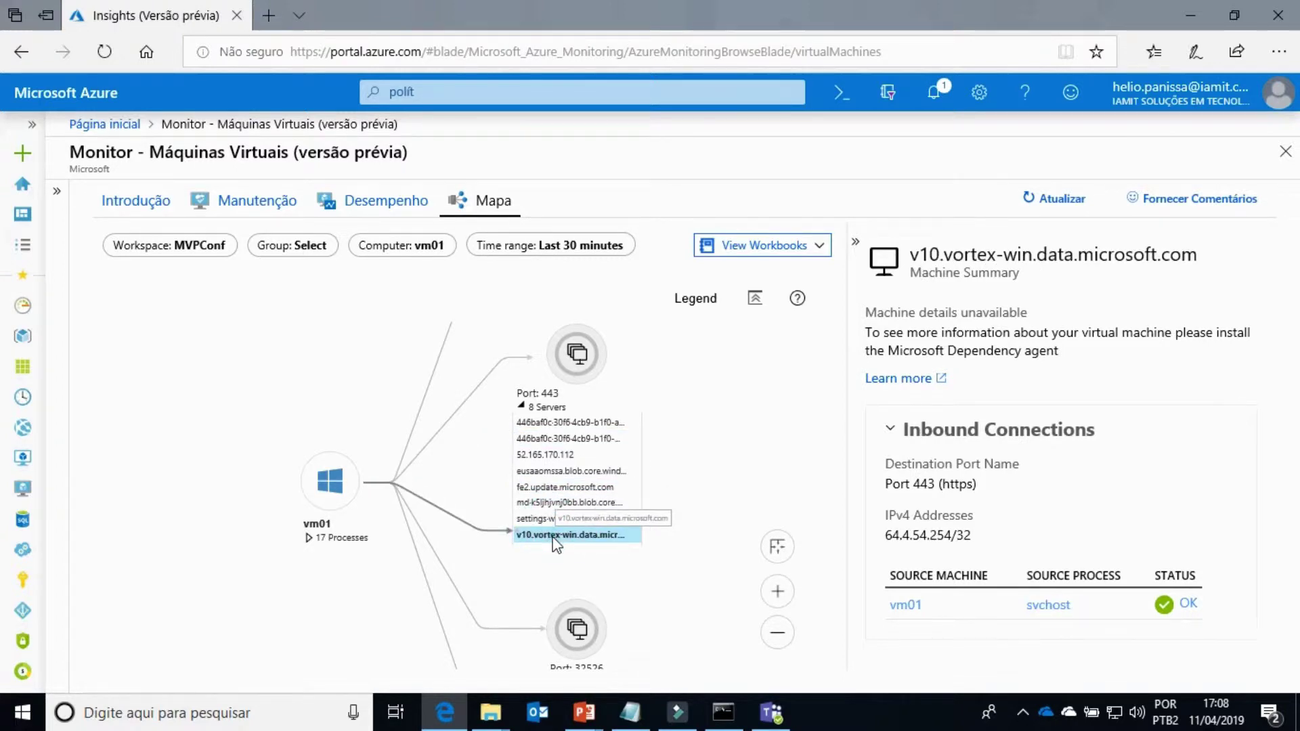
Expand vm01's processes and the Microsoft Corporation group in the map, and select the Terminal Services process
left_click(310, 539)
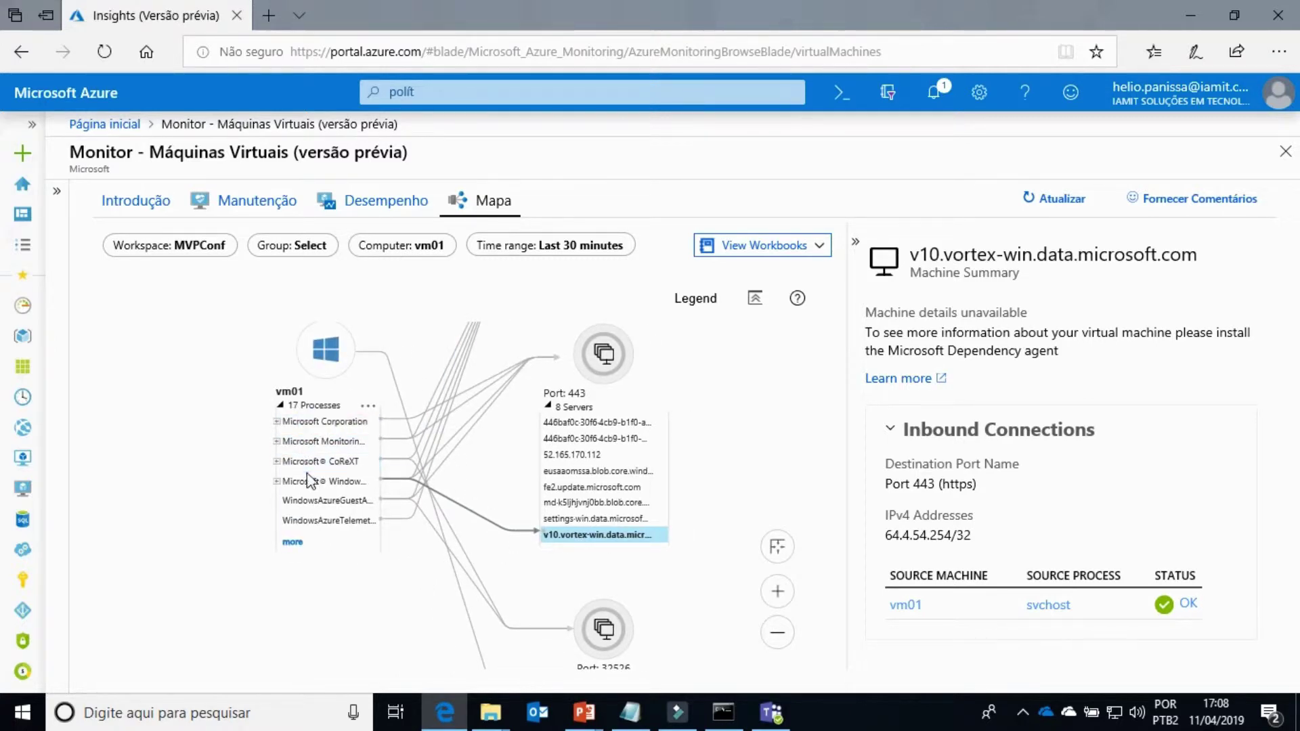
left_click(277, 422)
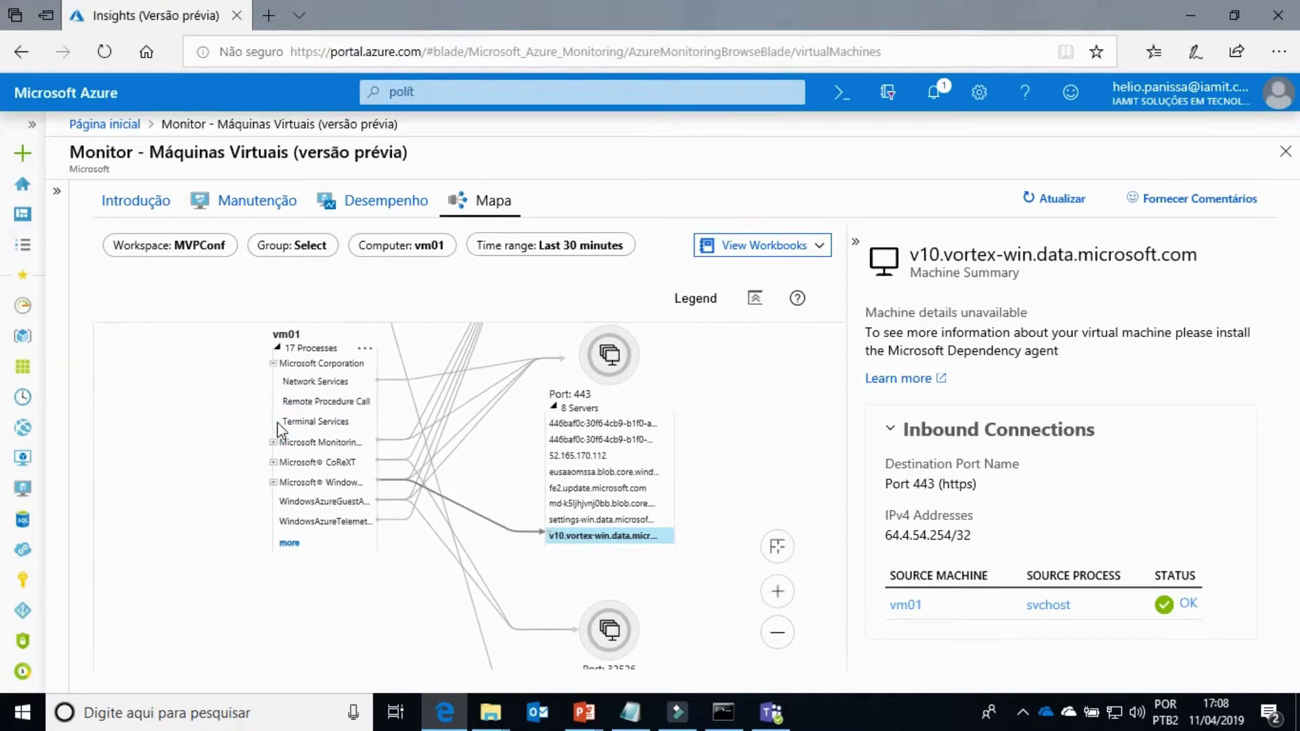
left_click(328, 423)
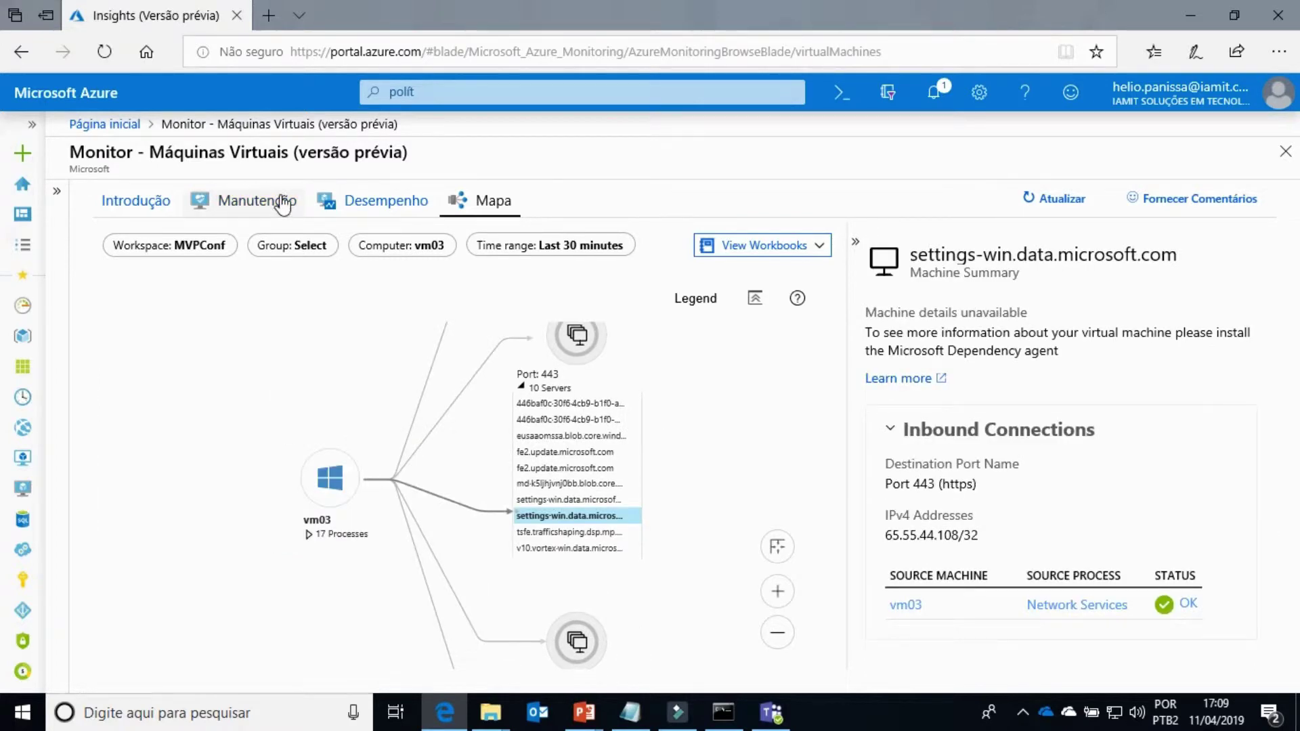
Search the portal for "polí", open the Política service and review its compliance overview
left_click(406, 92)
double_click(406, 91)
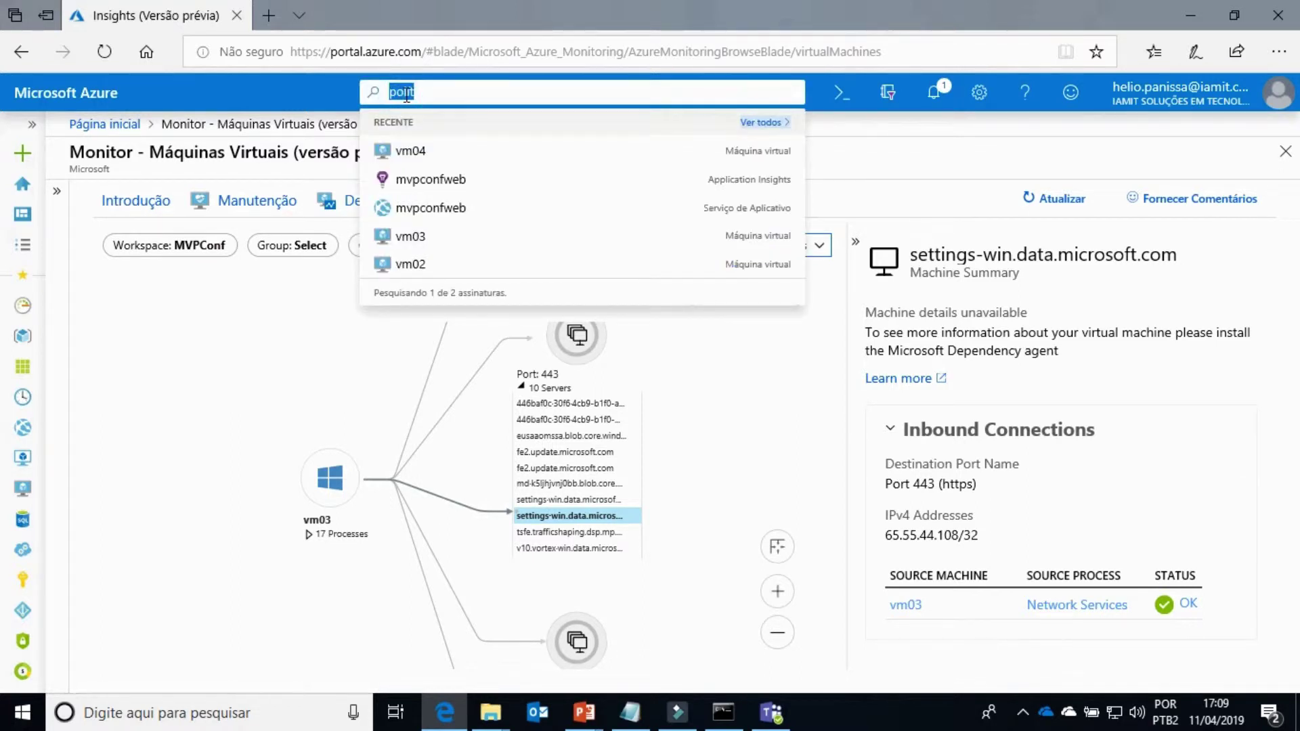
type("poli")
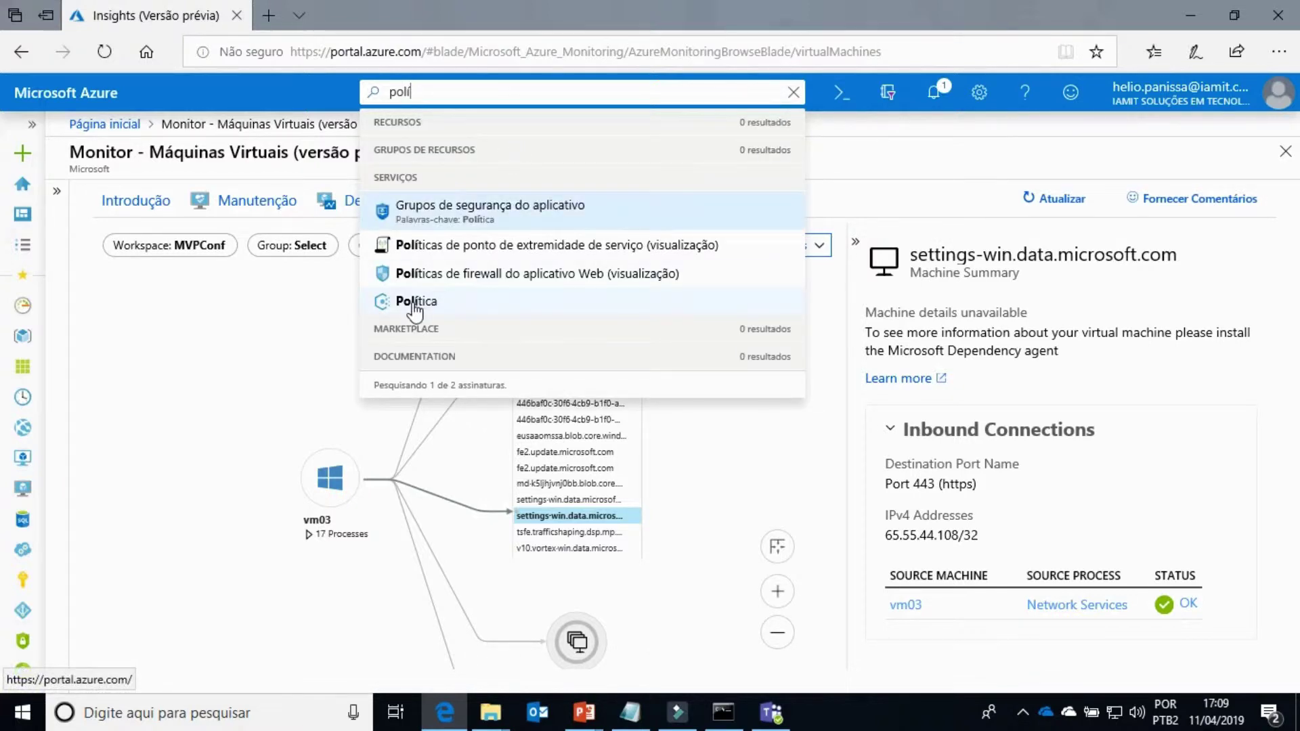
left_click(414, 304)
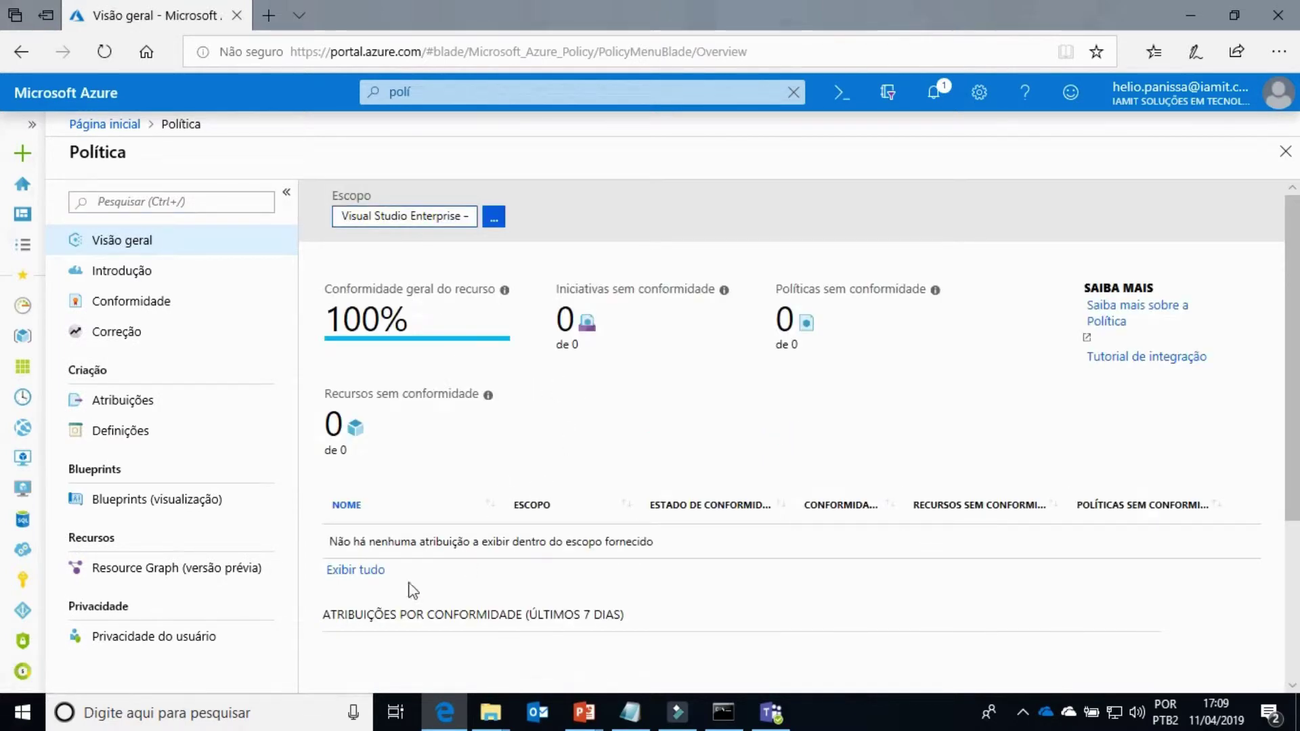
scroll(602, 472, "down", 3)
scroll(602, 472, "down", 1)
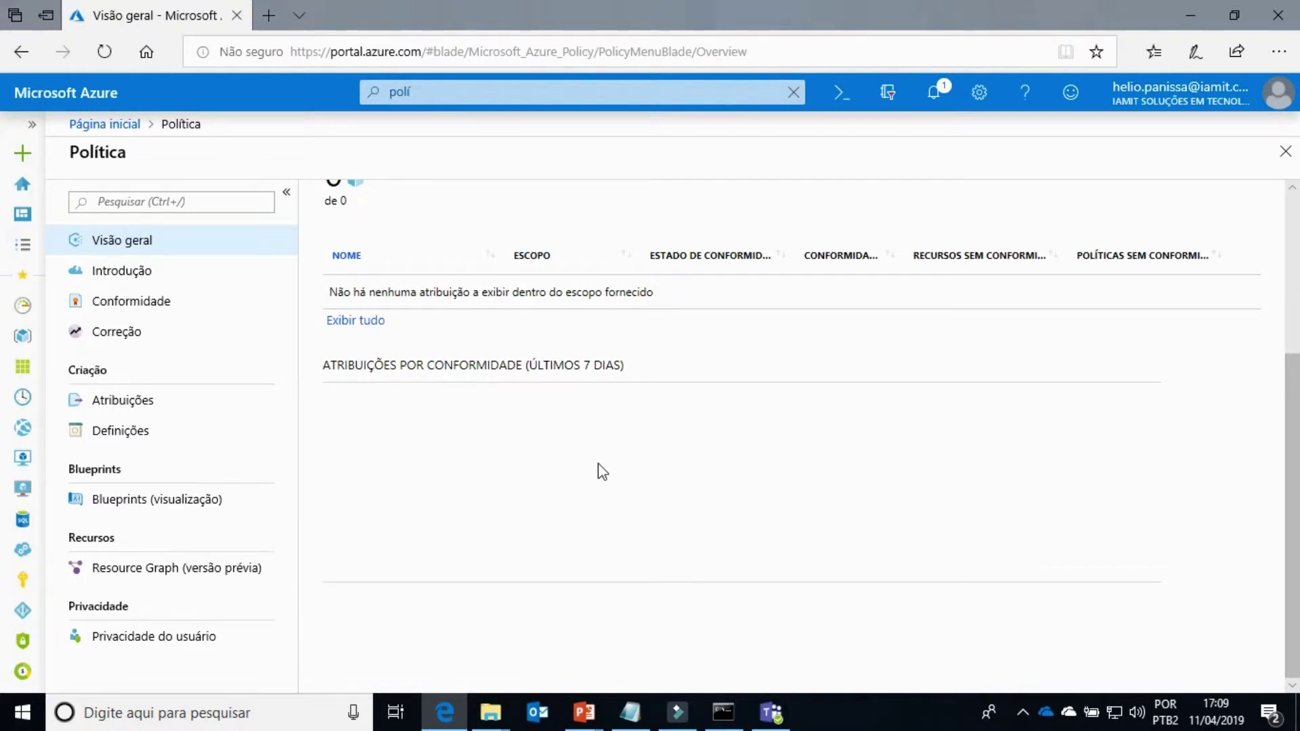
scroll(602, 472, "up", 4)
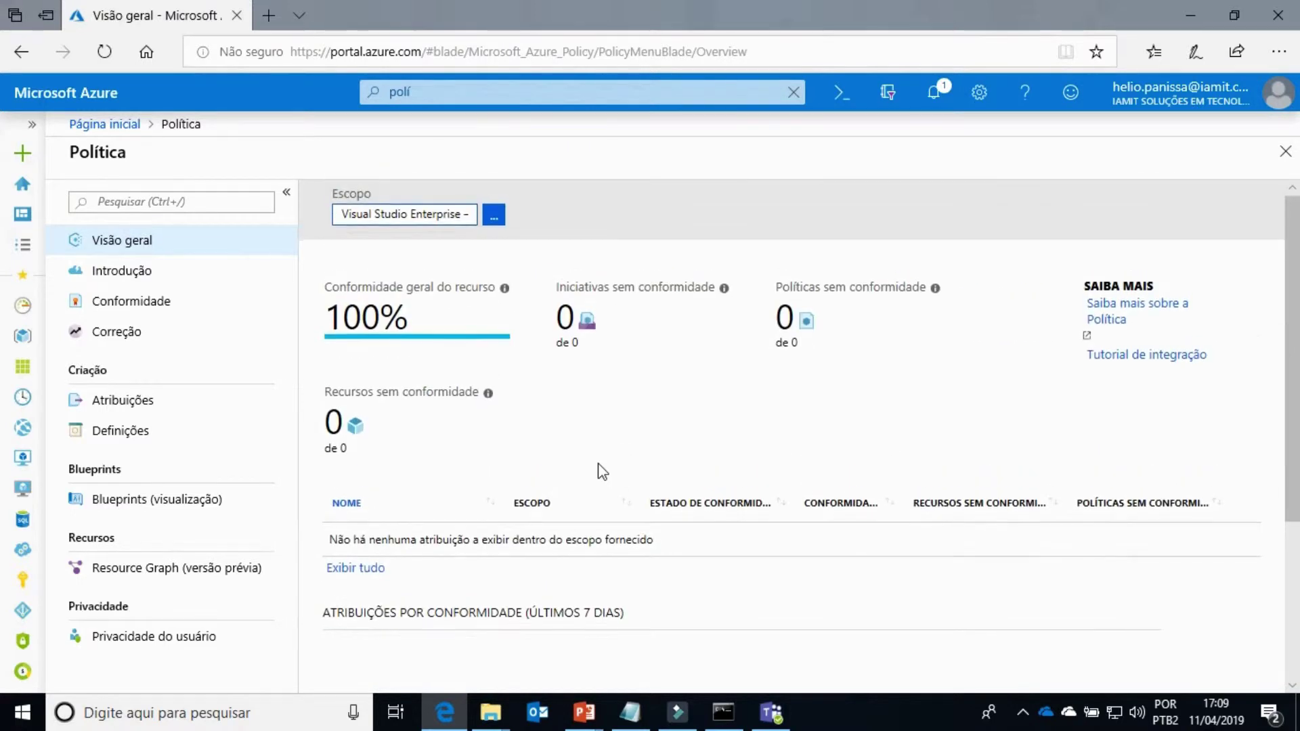
Open the policy definitions and filter them by "VM", replacing that filter with "Habilitar"
left_click(124, 403)
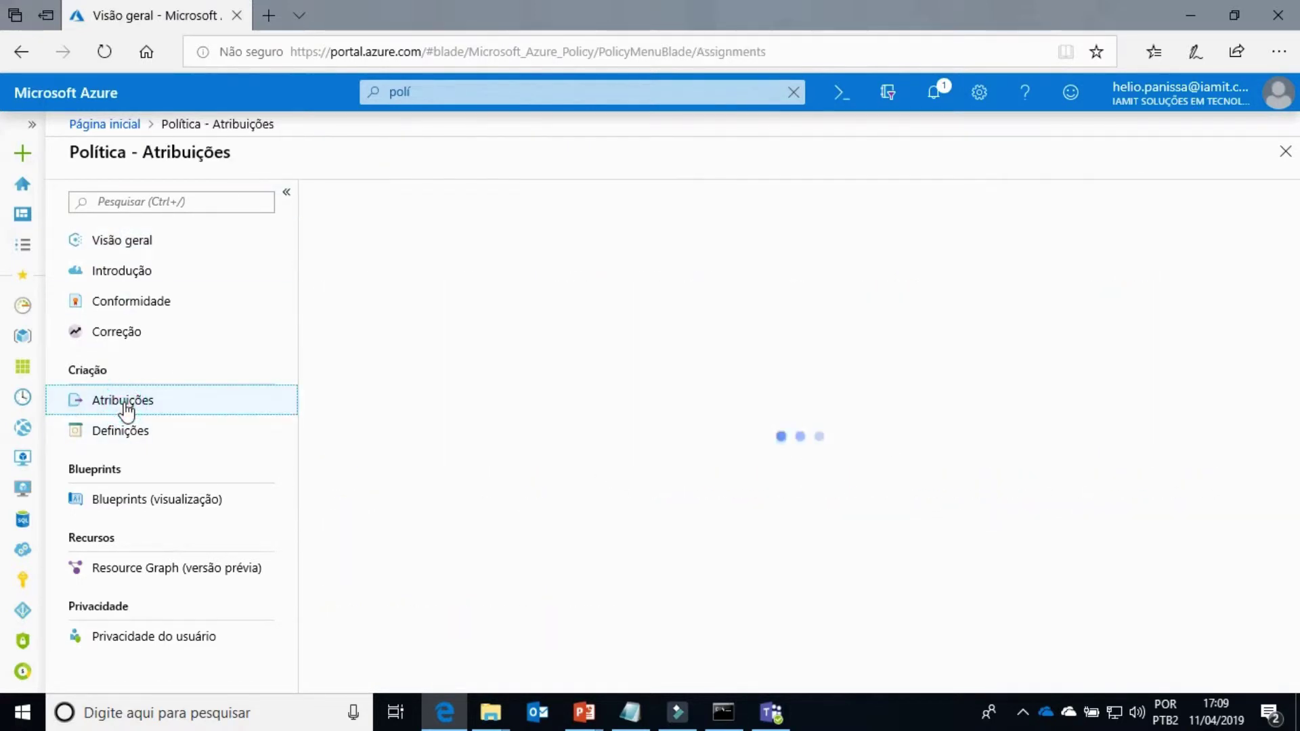
left_click(132, 438)
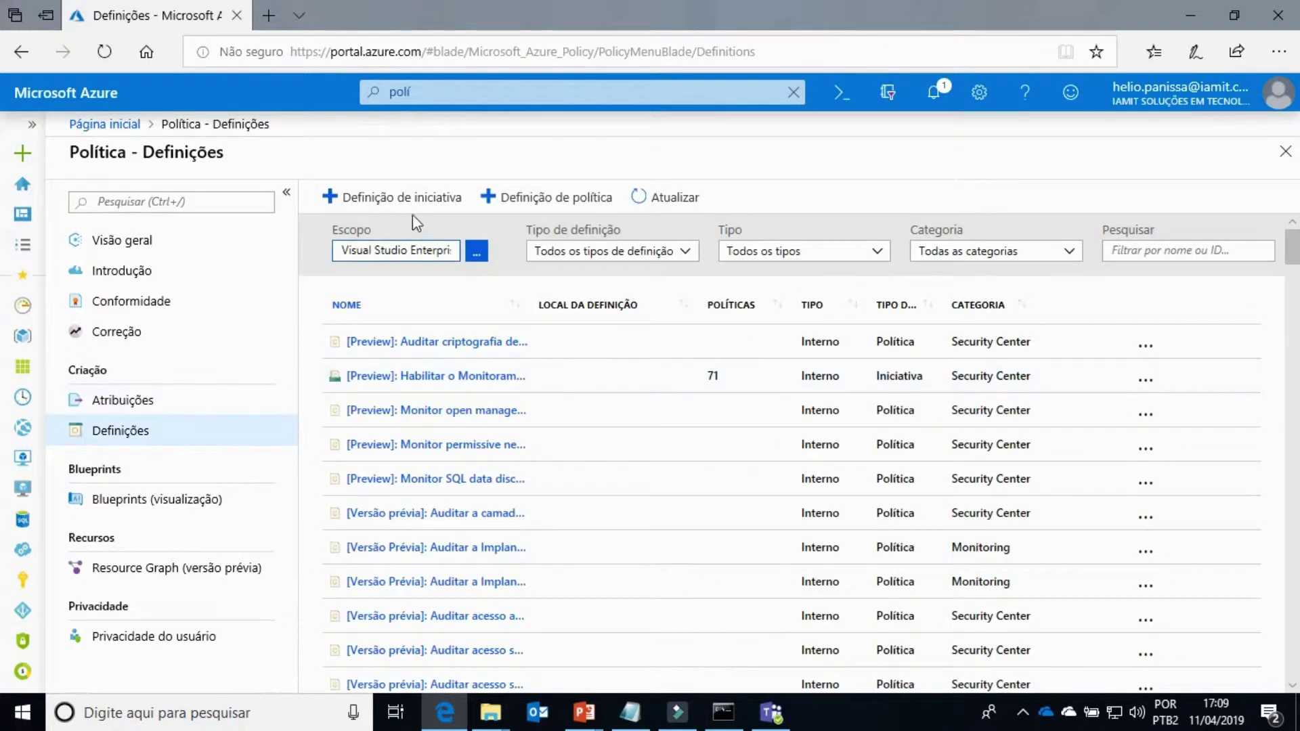
left_click(1191, 255)
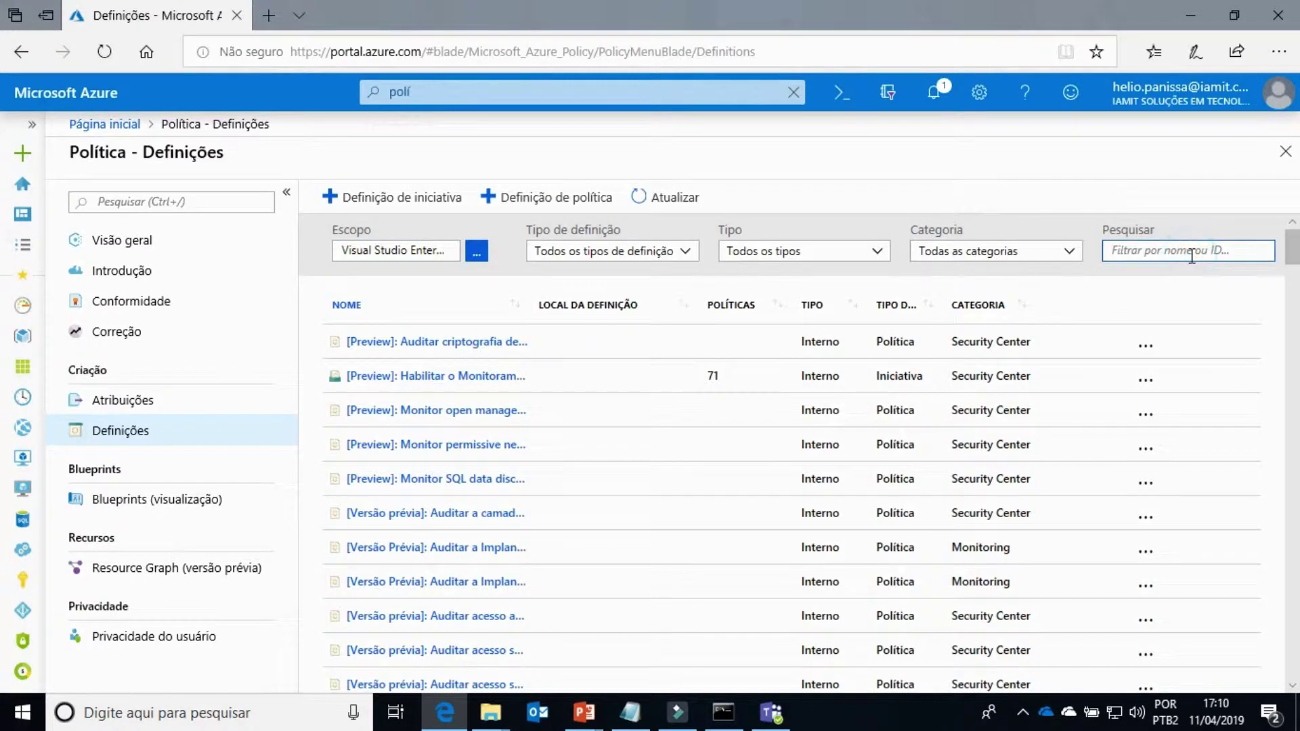
type("VM")
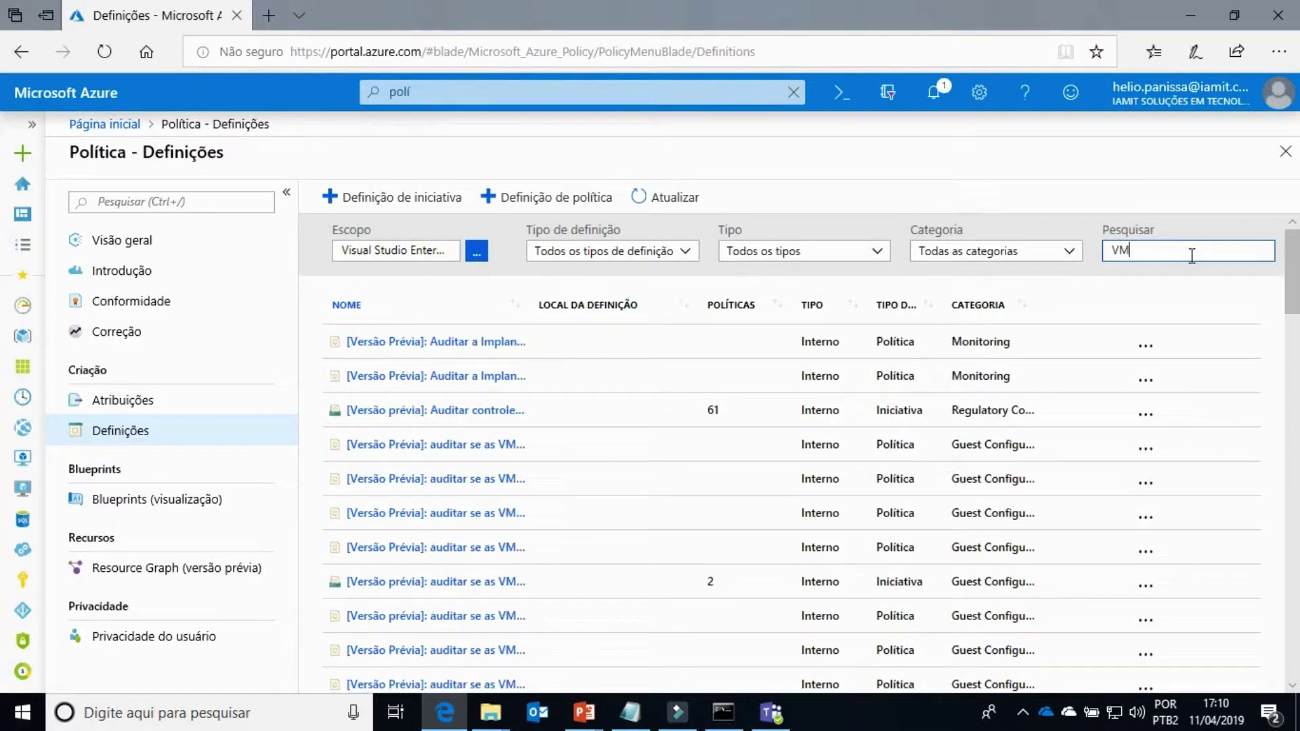
double_click(1192, 255)
type("Hab")
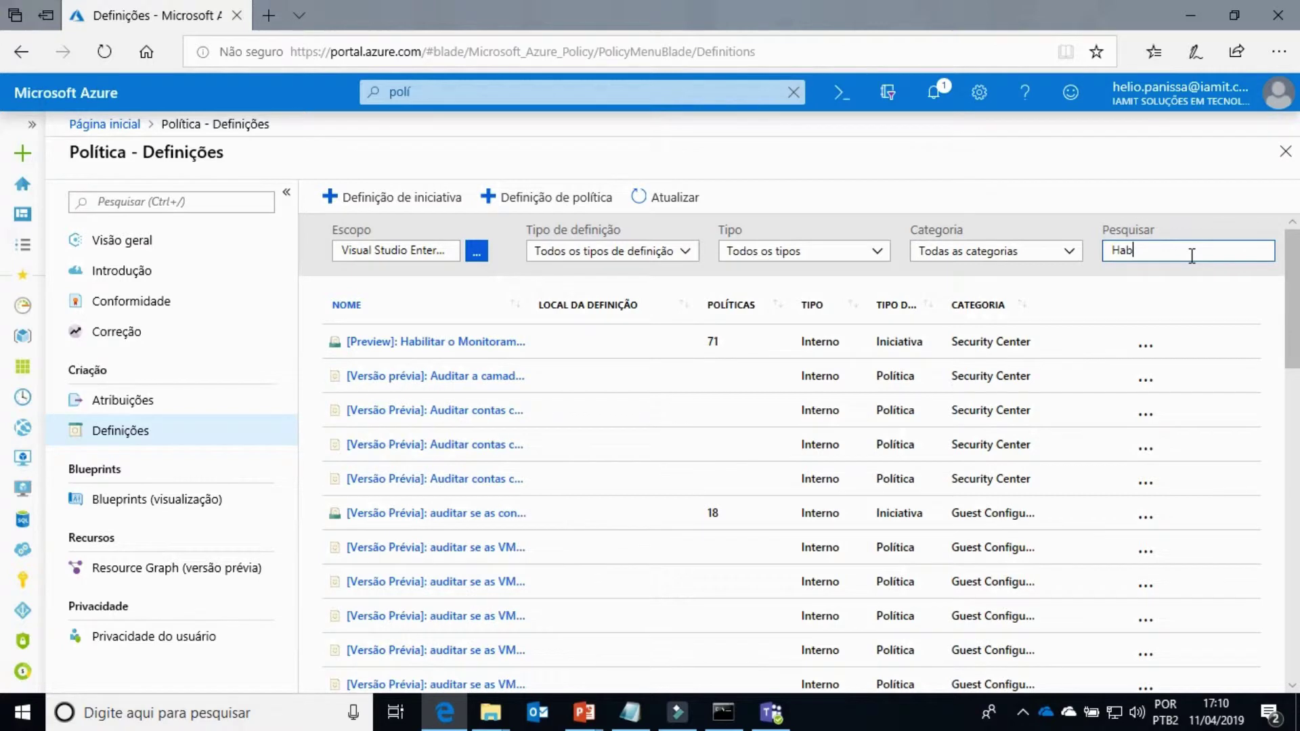
type("ilitar")
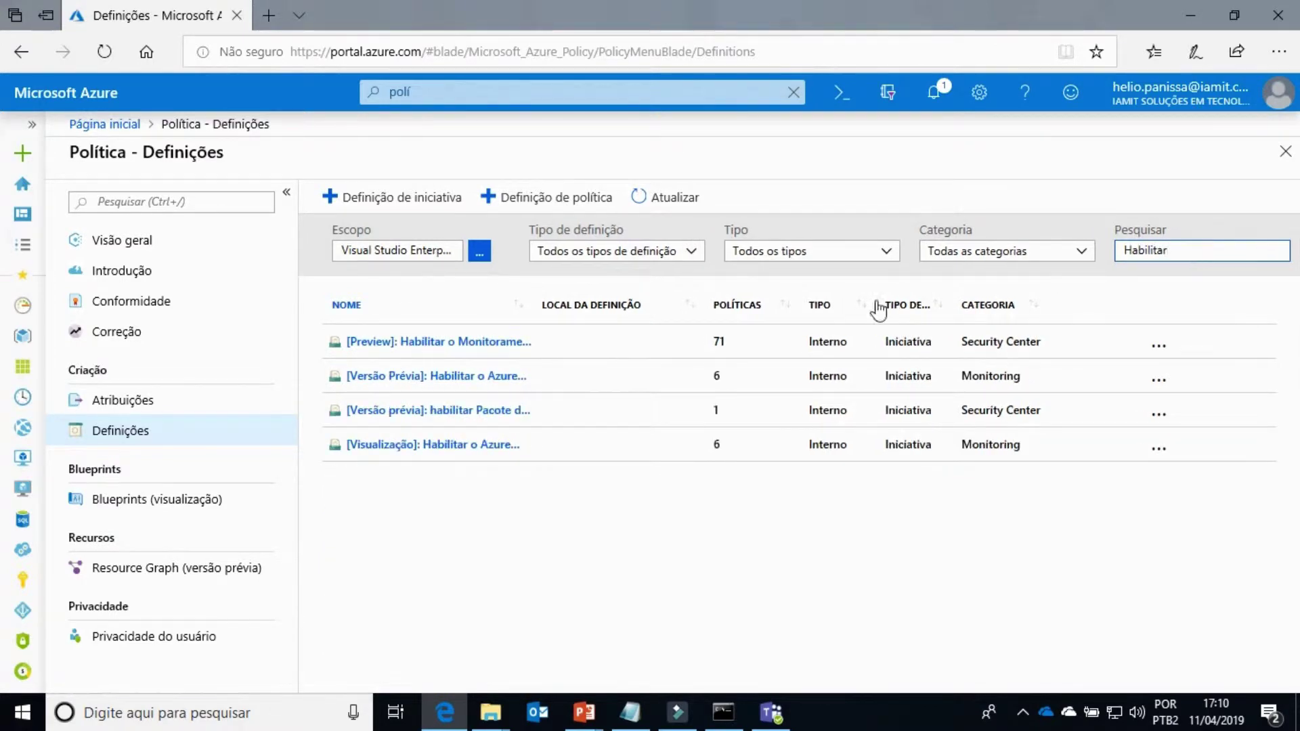
Widen the Nome column of the definitions list and open the initiative "[Visualização]: Habilitar o Azure Monitor para VMs"
left_click(523, 303)
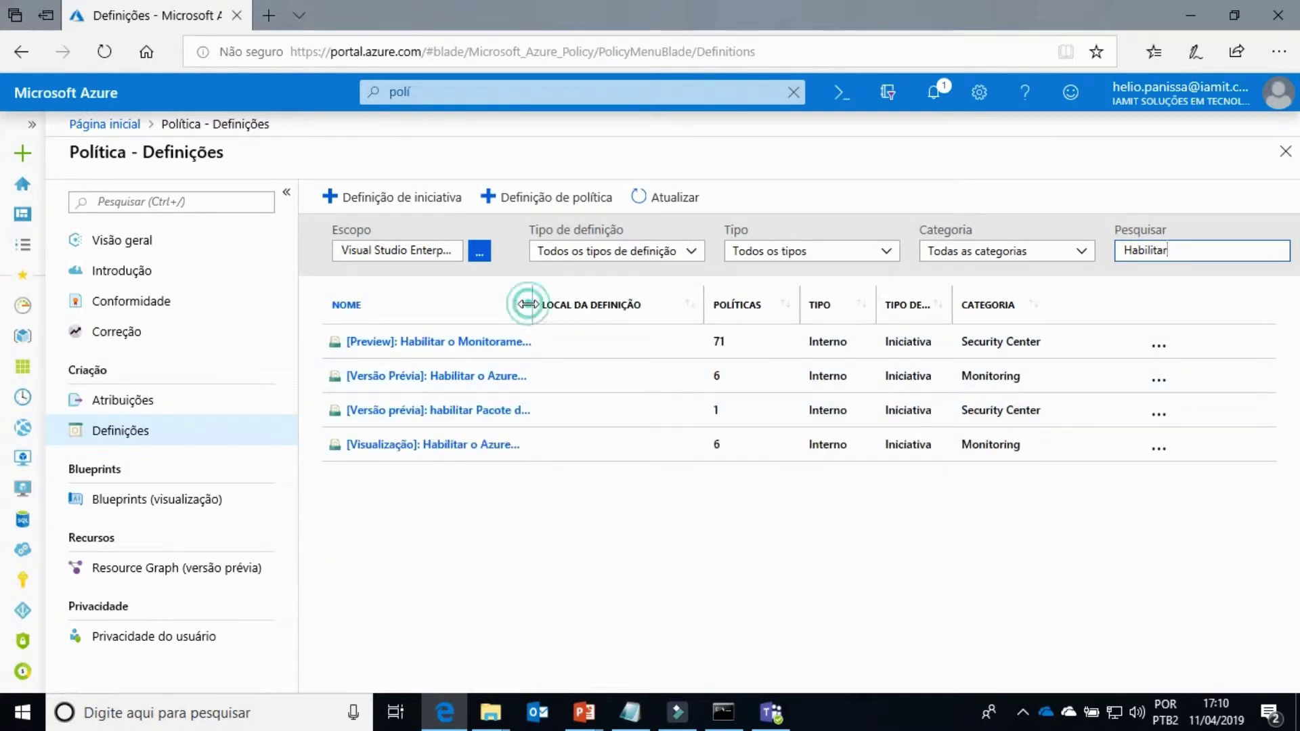
left_click_drag(669, 317, 699, 312)
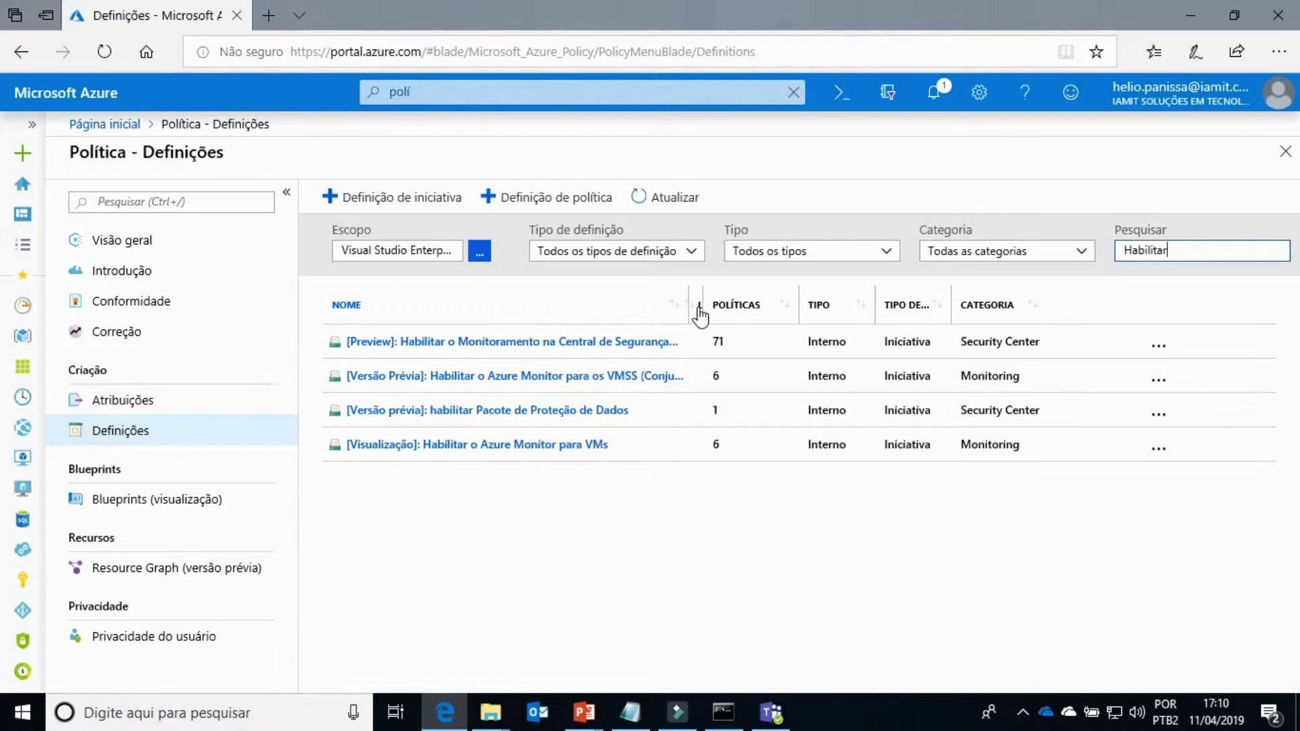
left_click(515, 447)
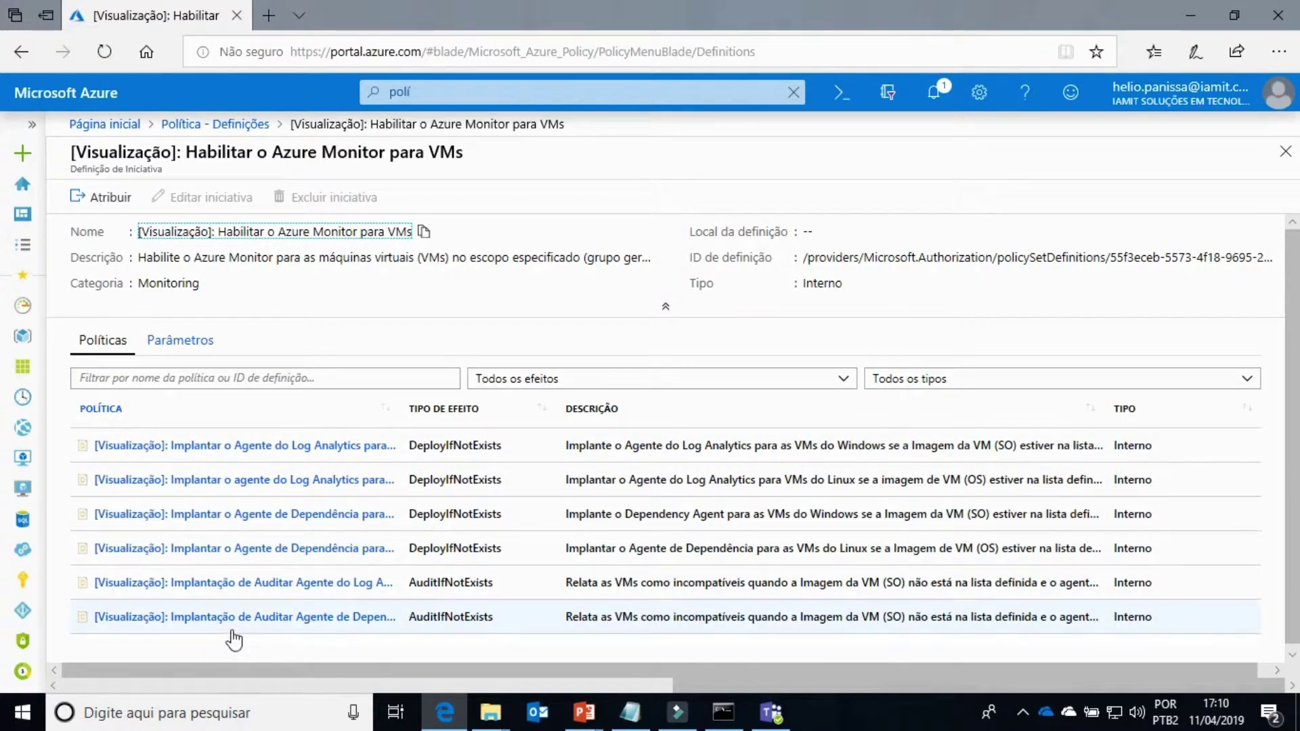
Start assigning the initiative and set its scope to subscription Visual Studio Enterprise – MPN, resource group MVPConf
left_click(100, 197)
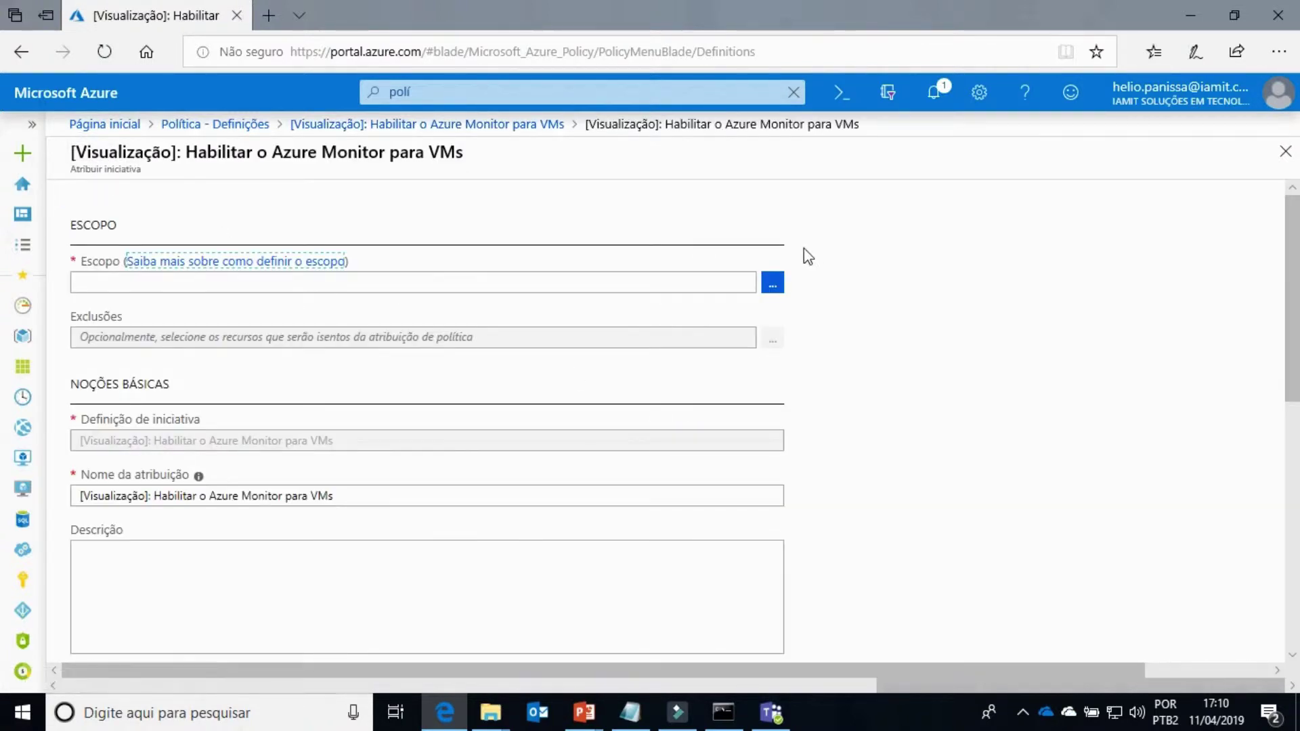
left_click(773, 282)
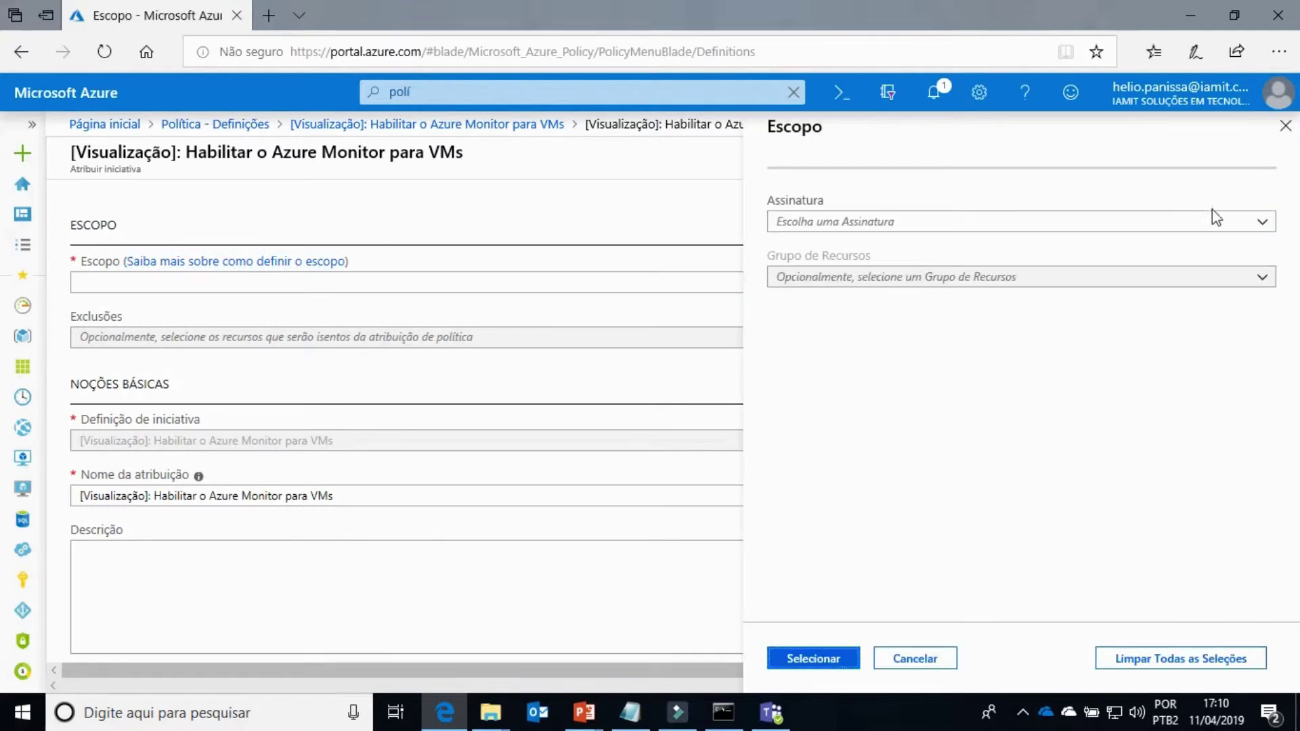
left_click(1259, 221)
left_click(870, 269)
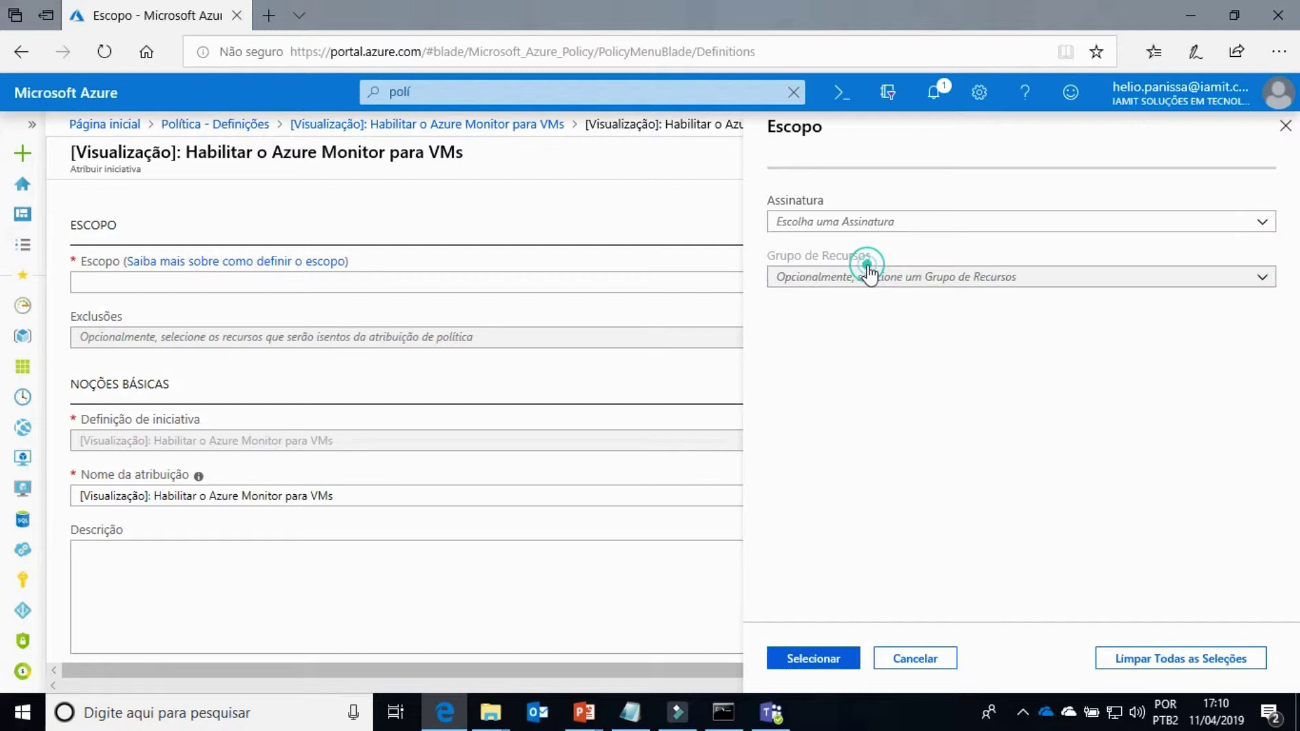
left_click(1259, 279)
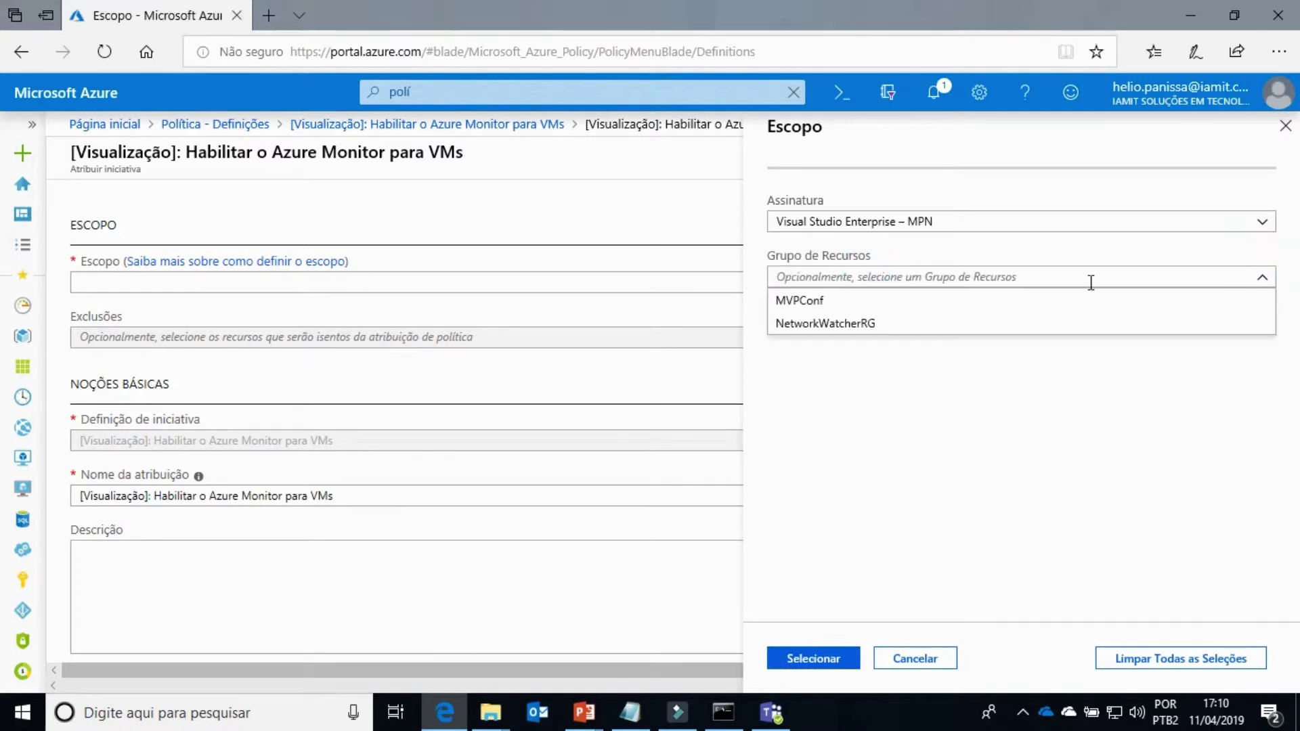
left_click(823, 301)
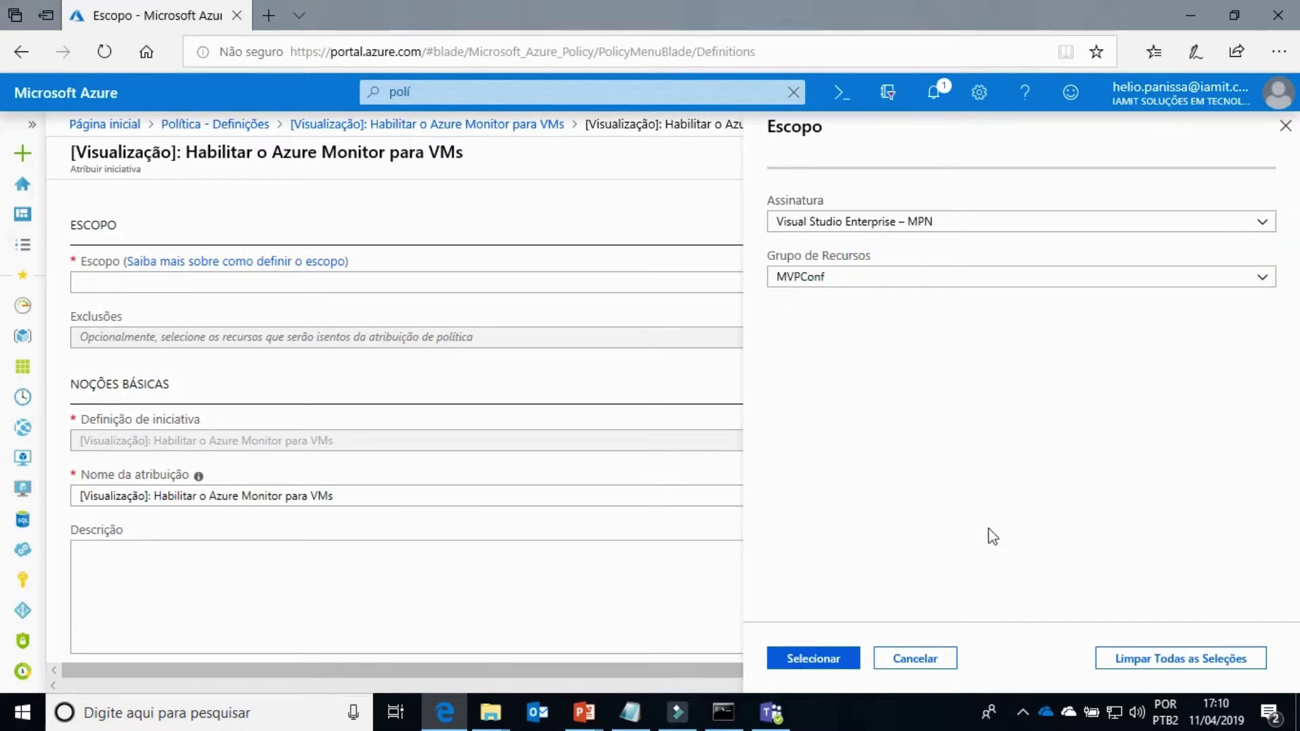
left_click(816, 660)
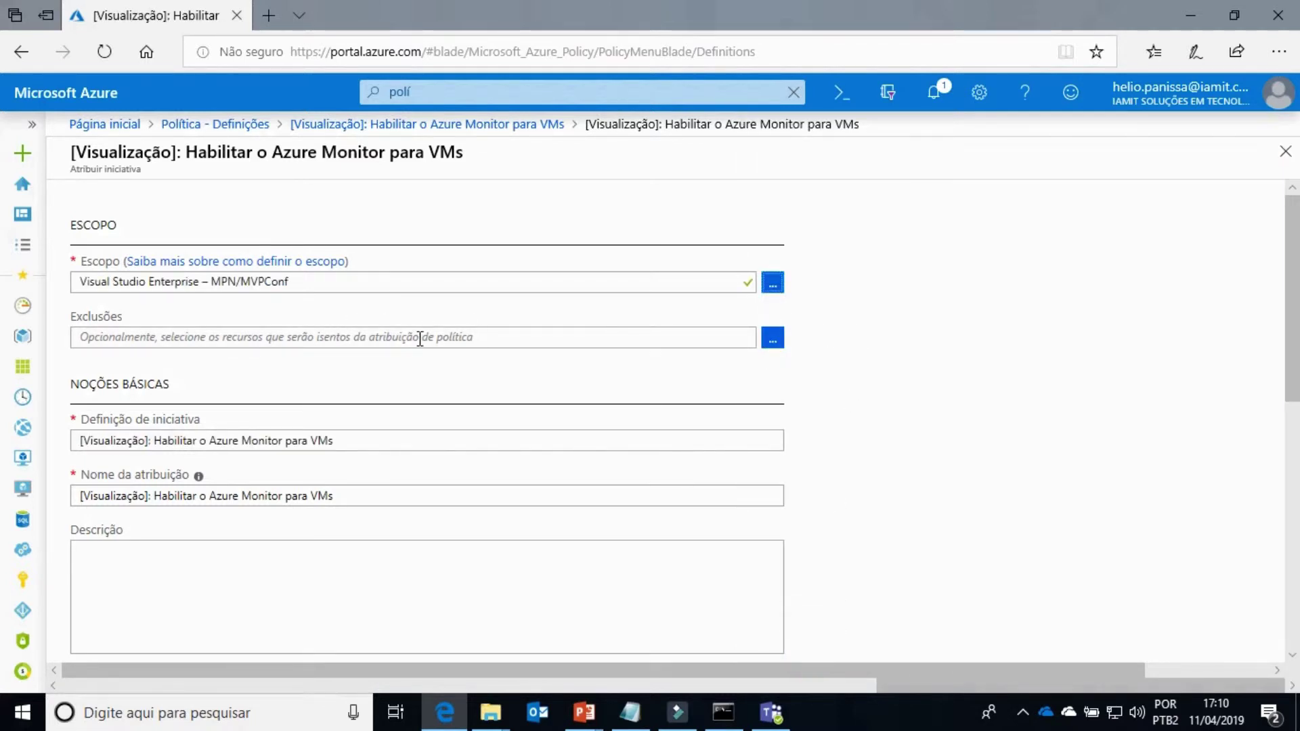
Set the Log Analytics workspace parameter to MVPConf and create the initiative assignment with the managed identity location Leste dos EUA
scroll(873, 378, "down", 3)
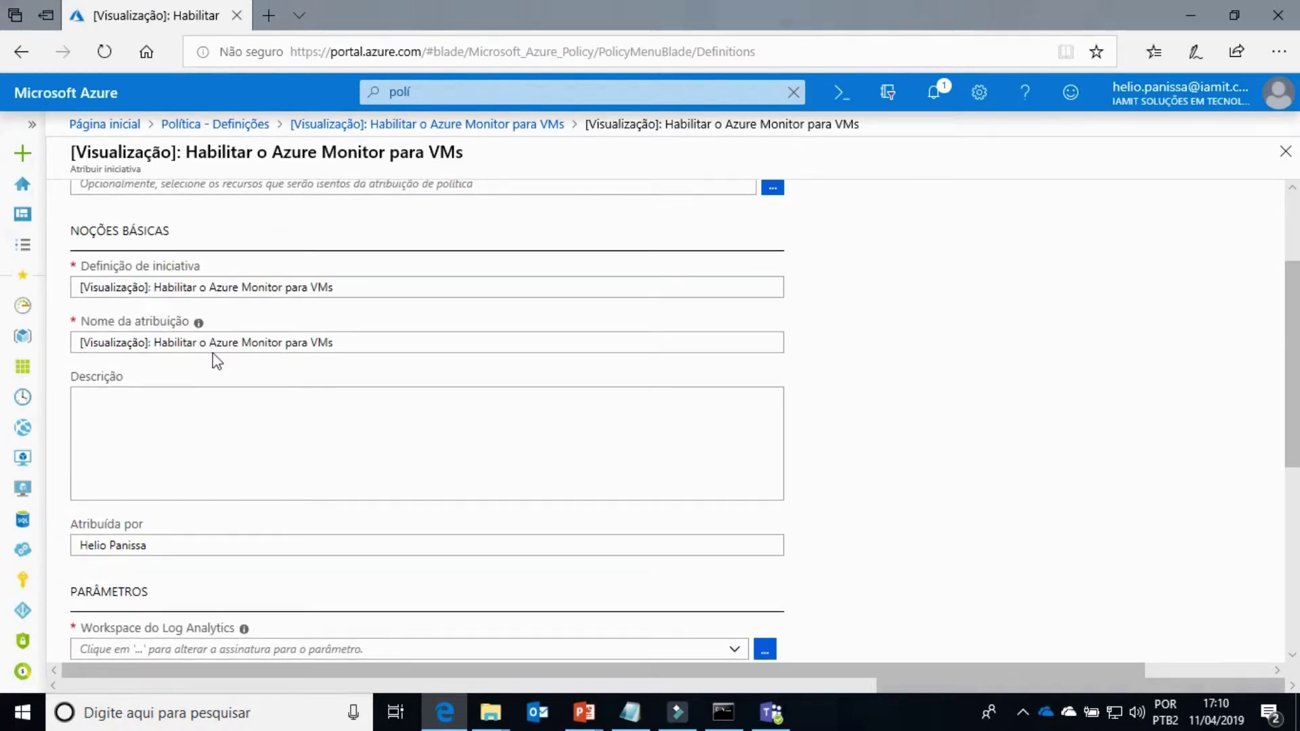
scroll(813, 439, "down", 5)
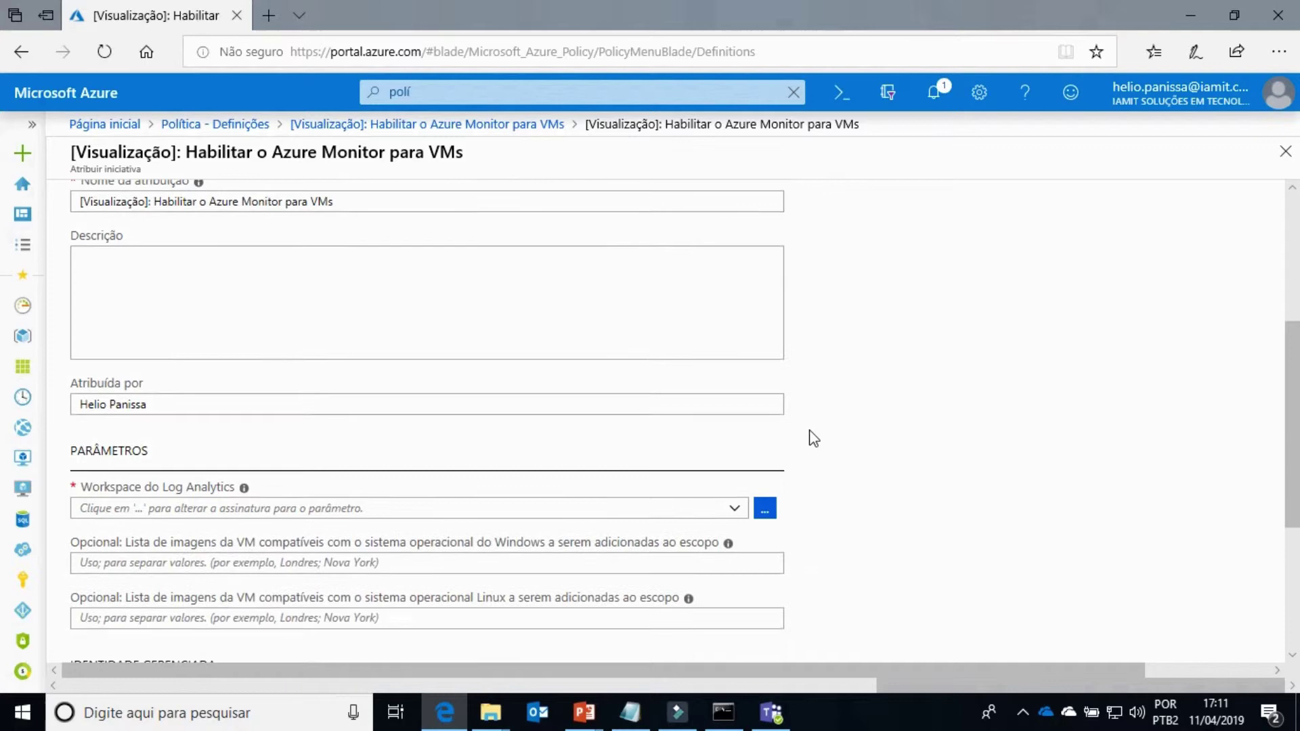
scroll(813, 438, "down", 1)
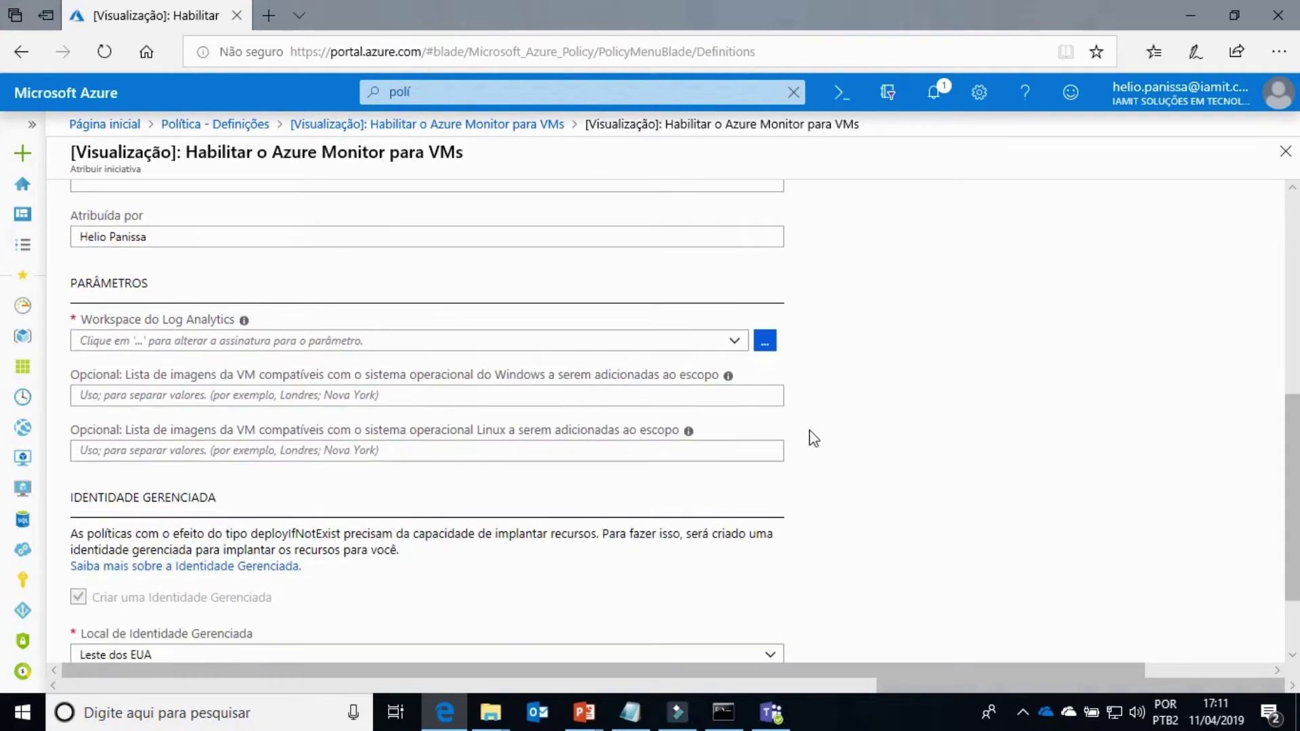
left_click(764, 336)
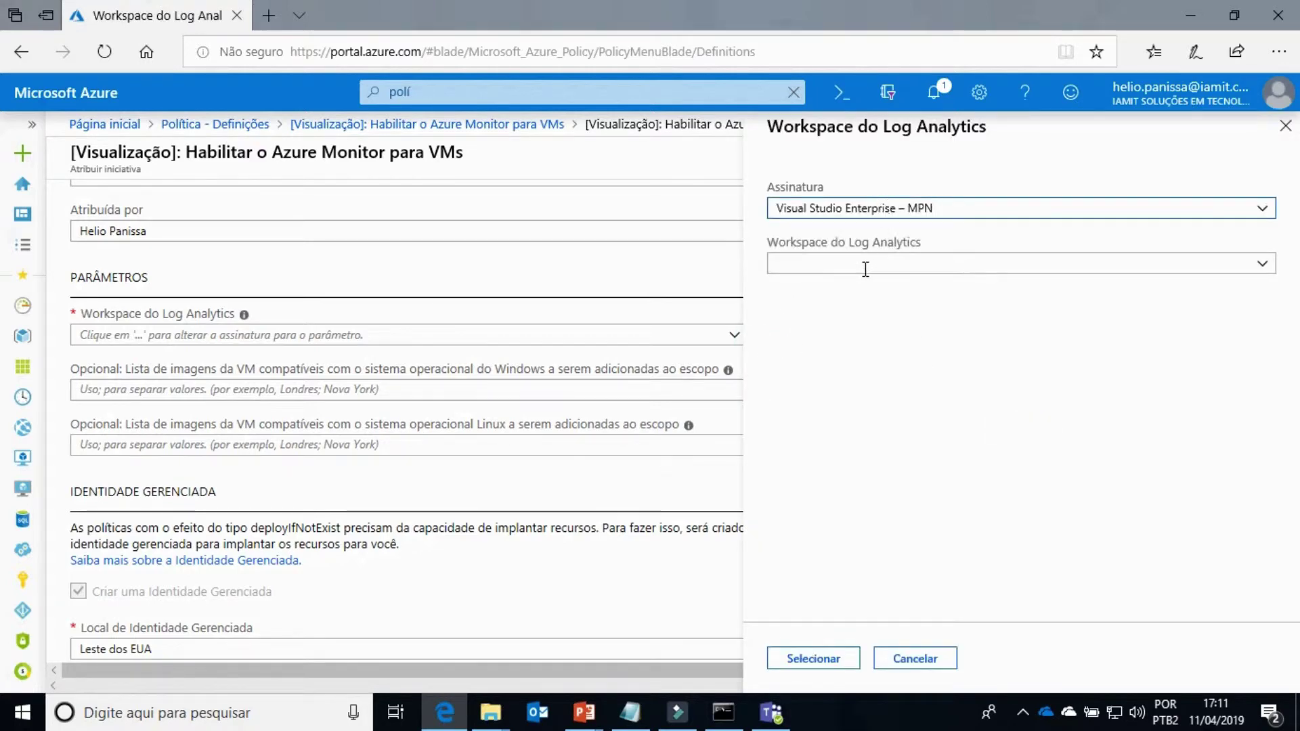
left_click(1262, 264)
left_click(827, 291)
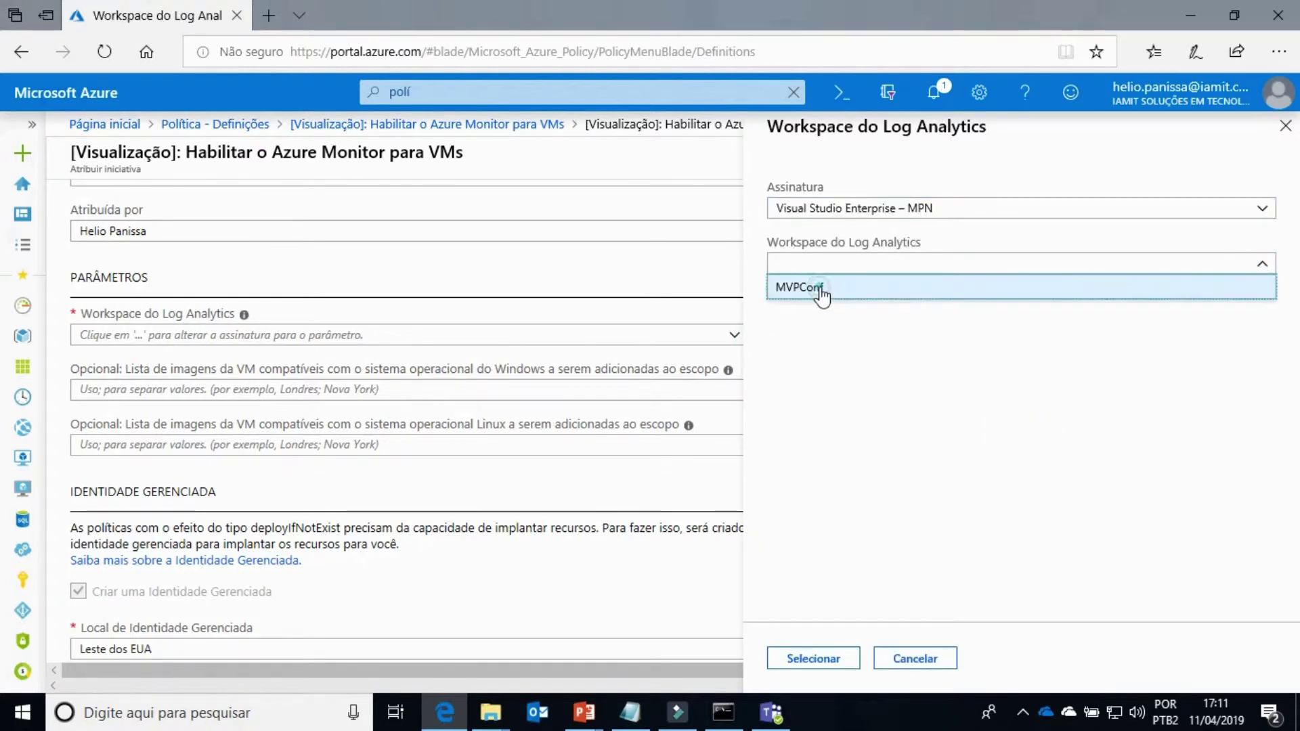
left_click(827, 658)
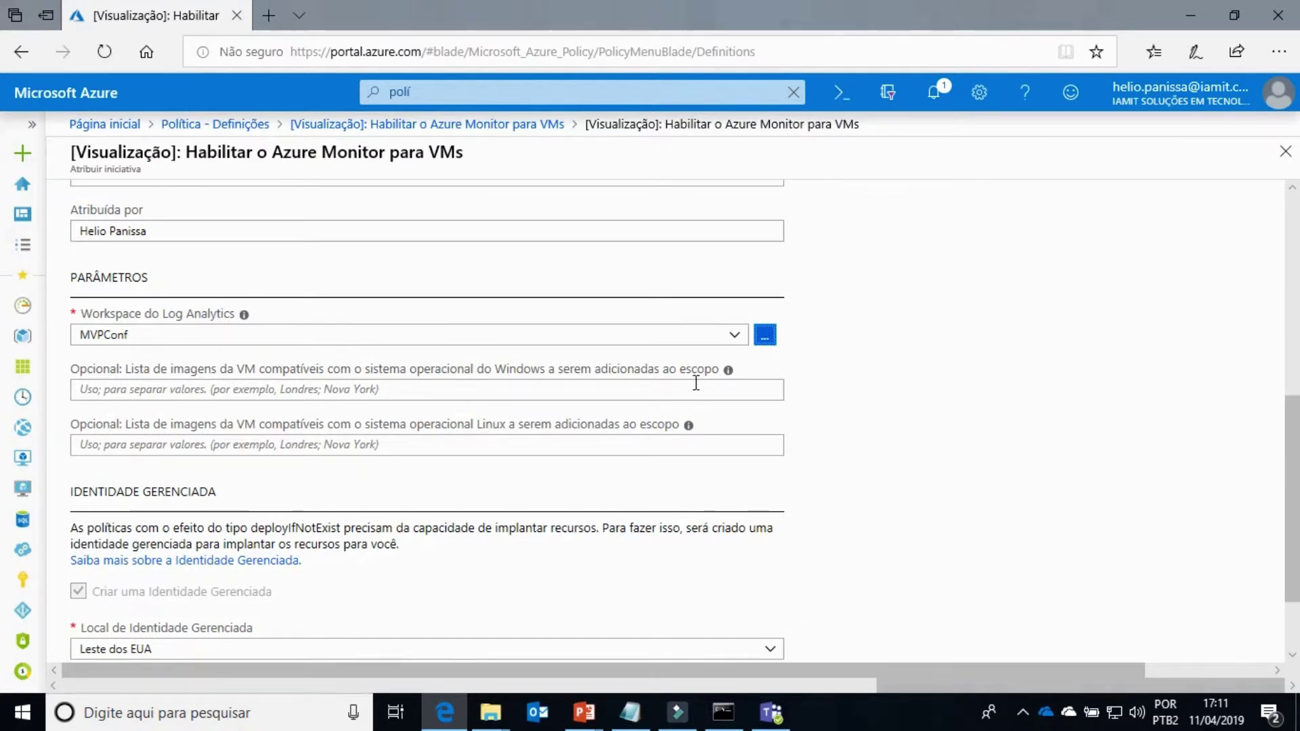
scroll(696, 383, "down", 3)
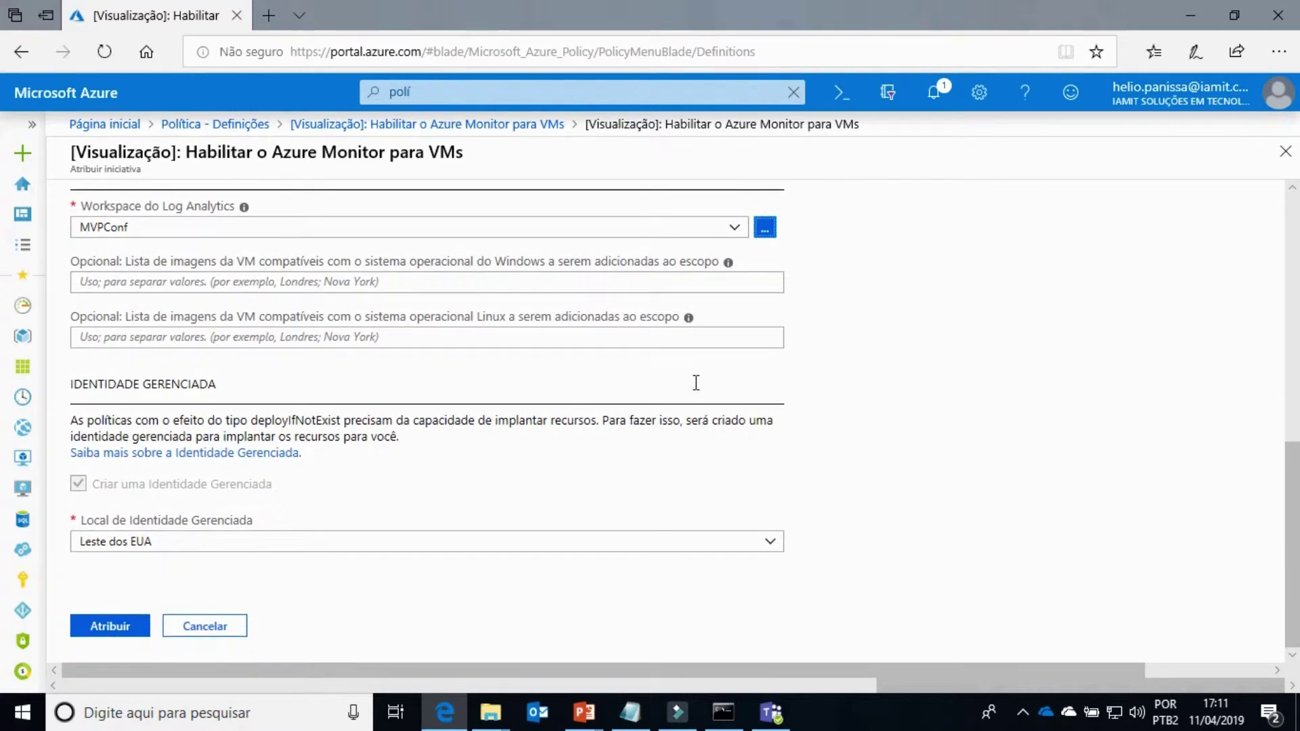
left_click(110, 627)
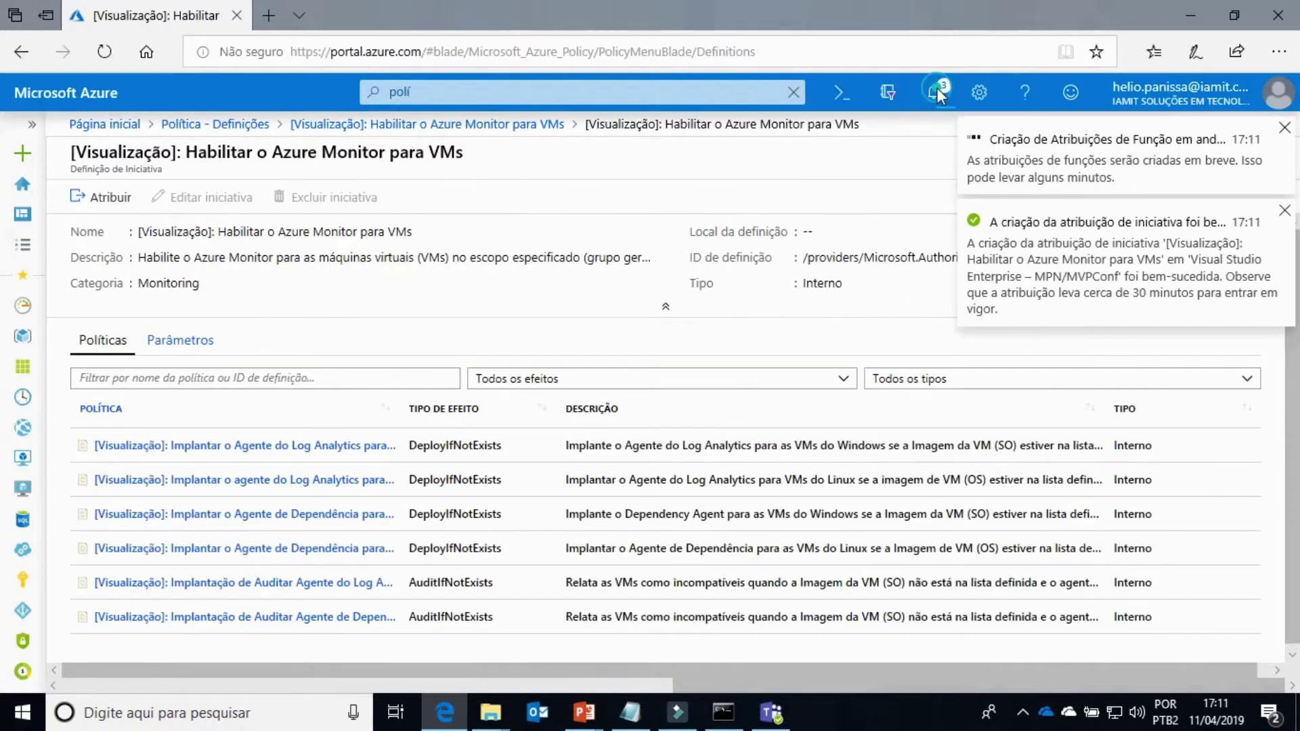
Check the portal notifications, and open the Política service's compliance overview with refreshed data
left_click(935, 93)
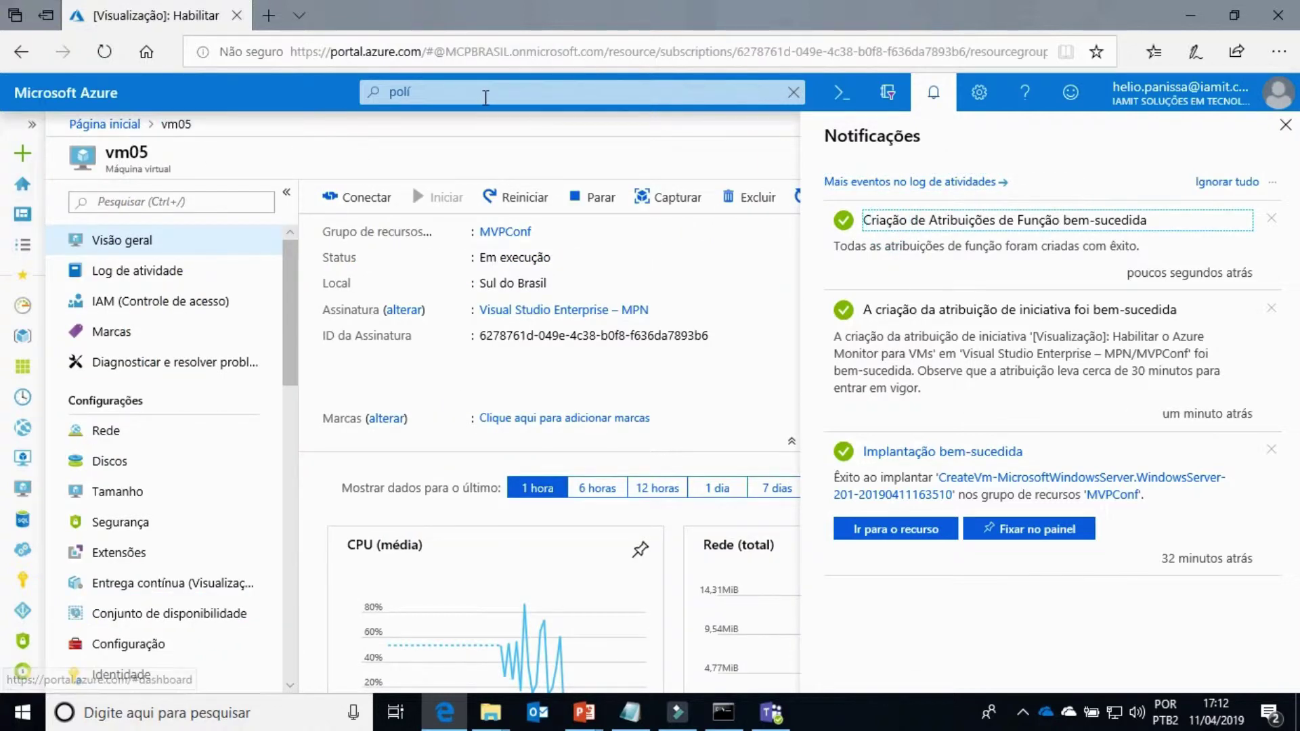
left_click(478, 95)
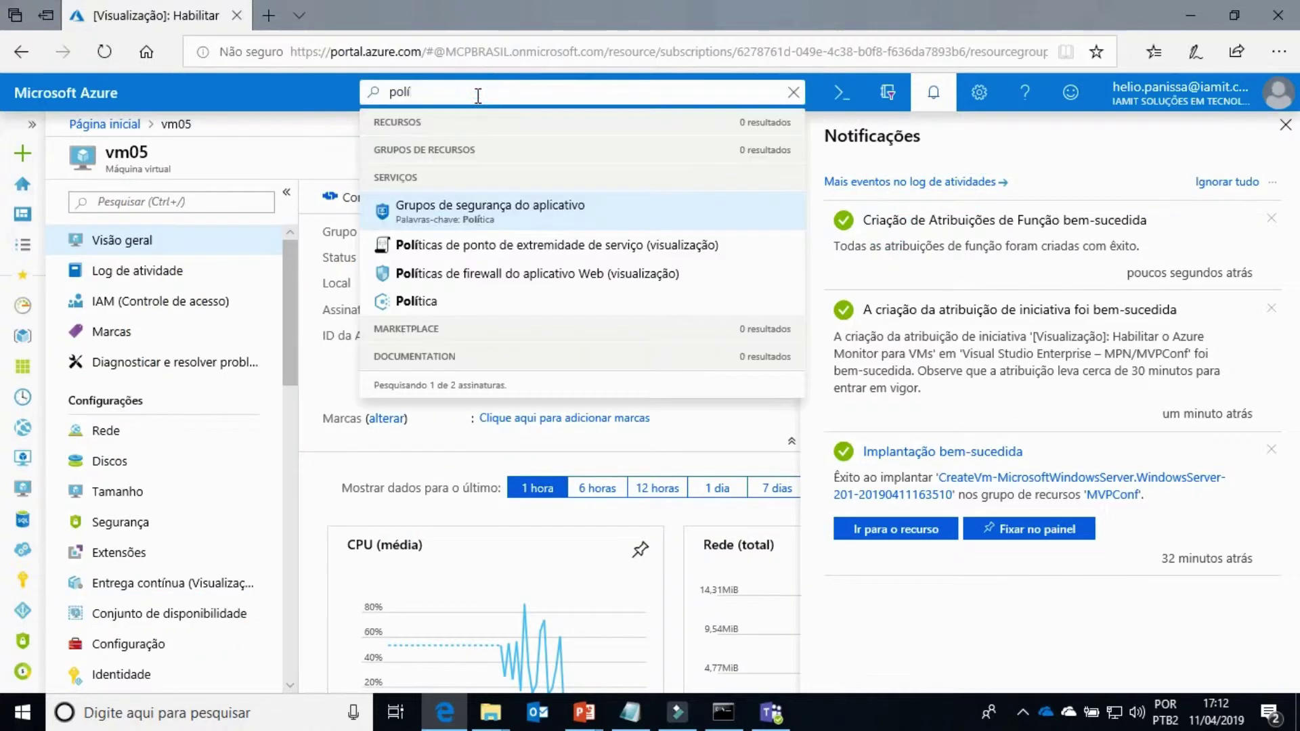
left_click(418, 302)
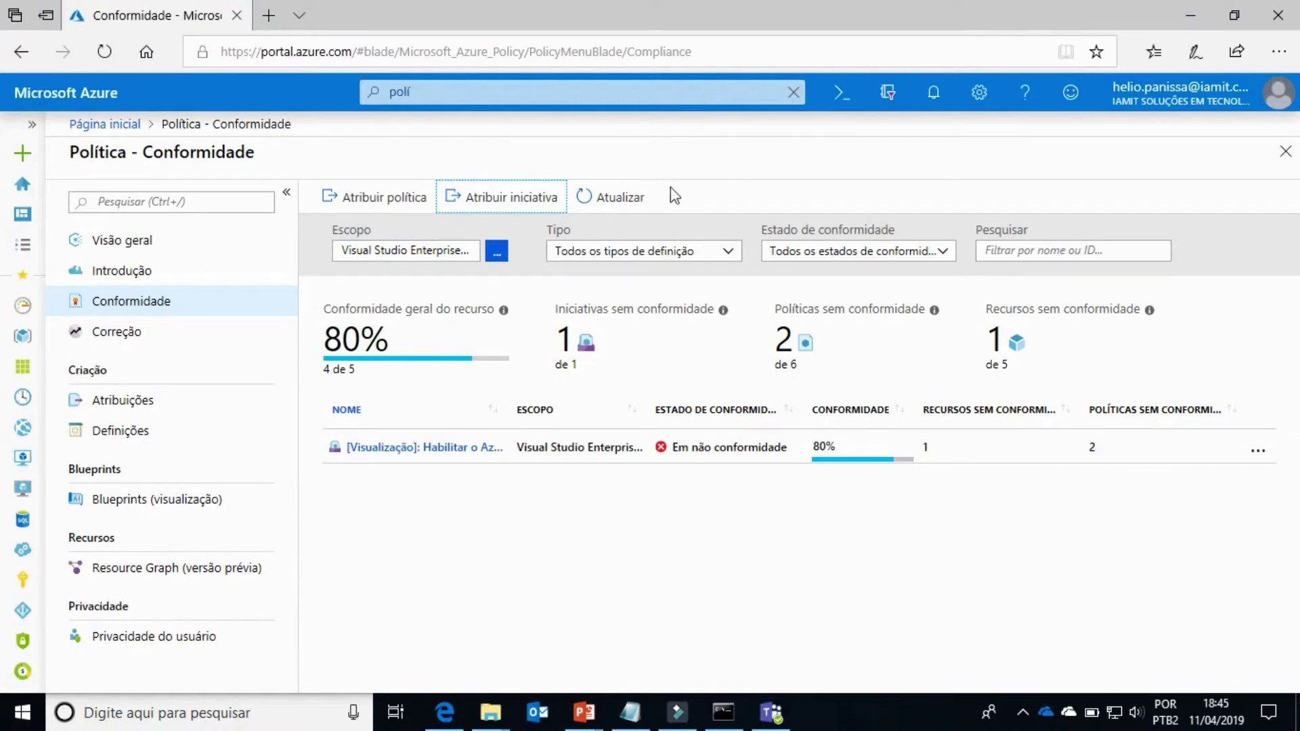
left_click(616, 199)
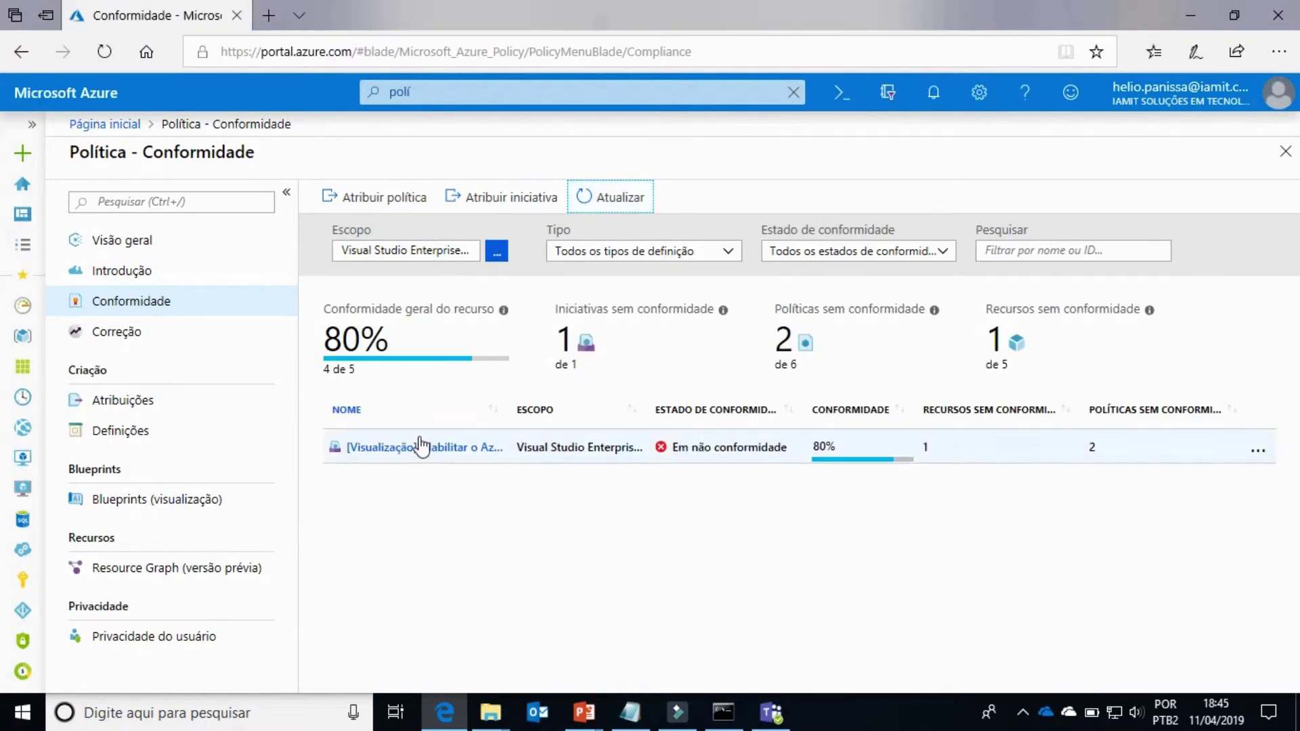
Open the compliance details of the initiative "[Visualização]: Habilitar o Azure Monitor para VMs" and review the state of its policies
left_click(419, 448)
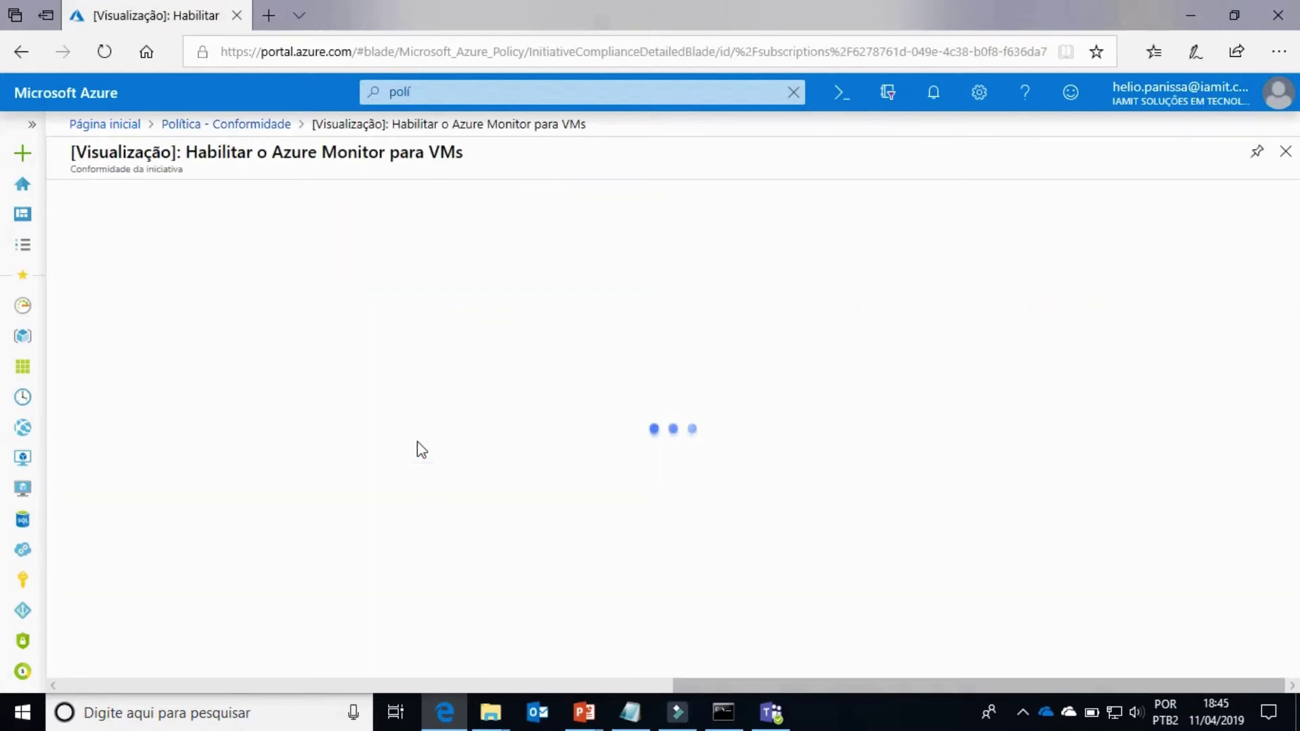
scroll(417, 441, "down", 3)
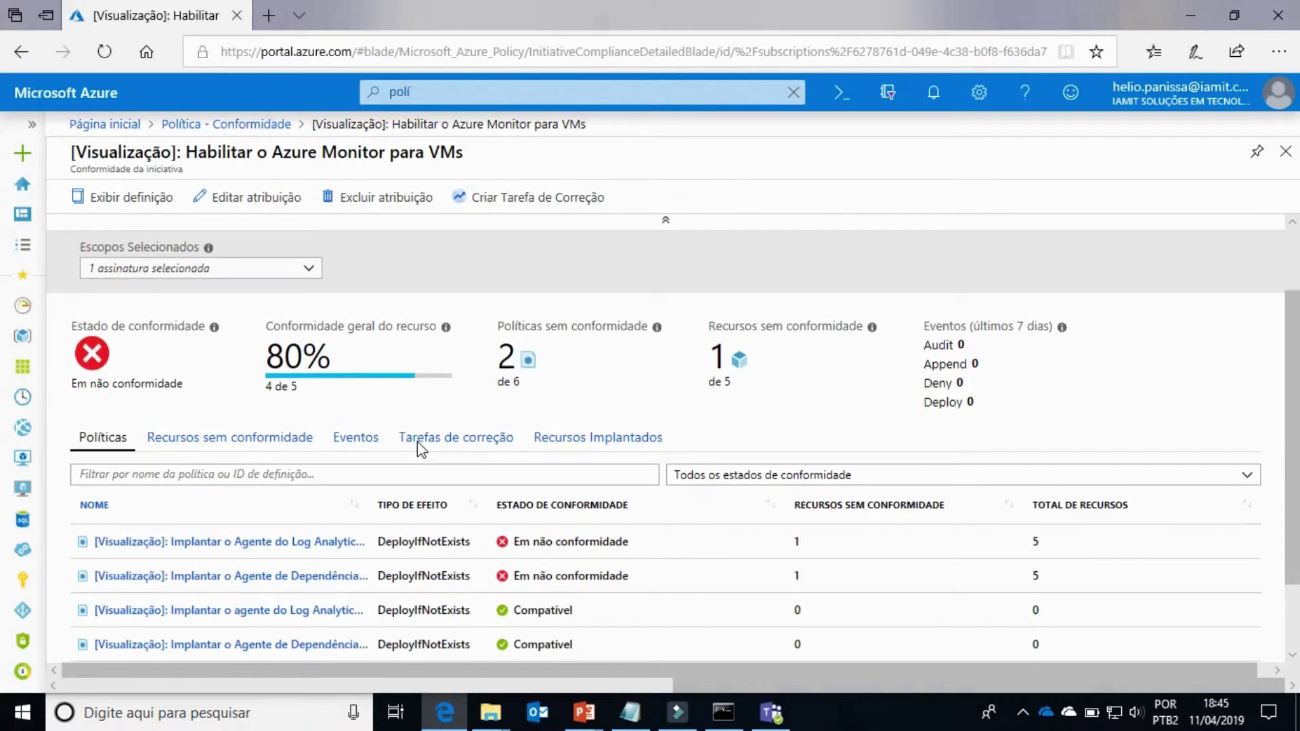
scroll(418, 441, "down", 1)
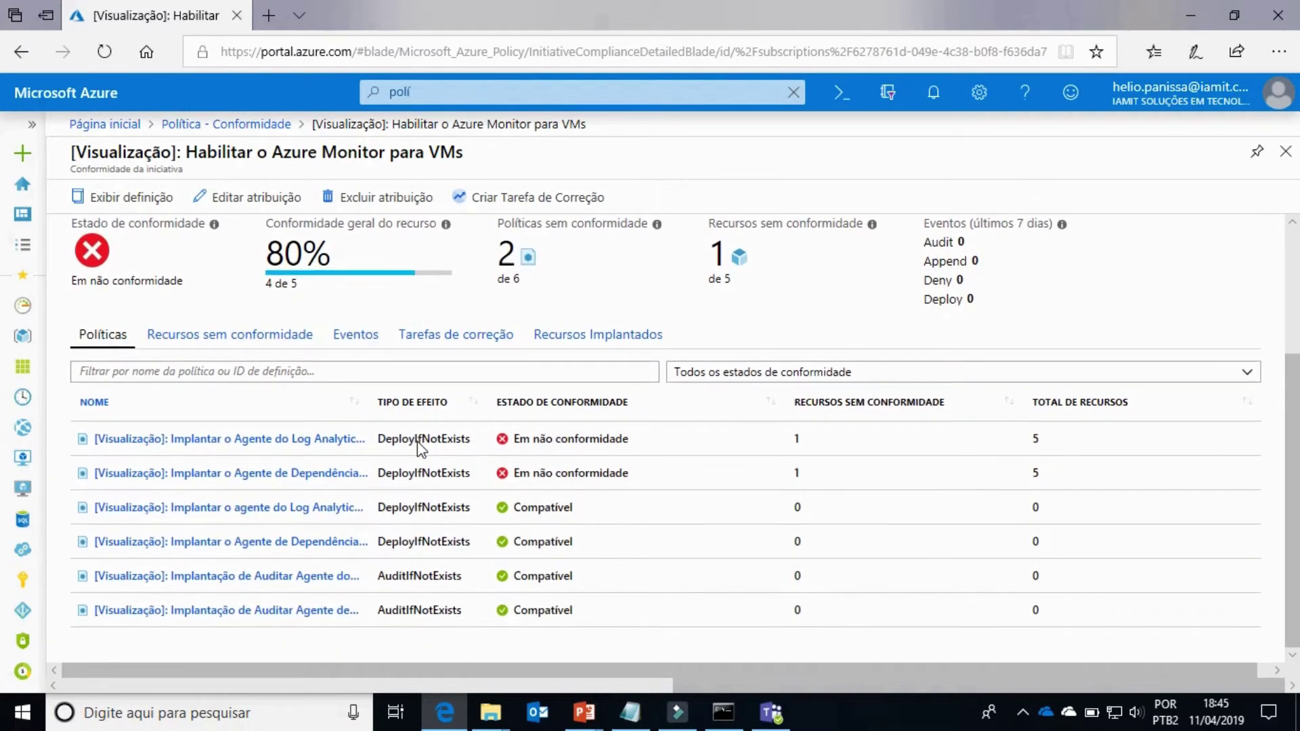
List the initiative's non-compliant resources and open vm05 to review its compliance with each policy
left_click(182, 338)
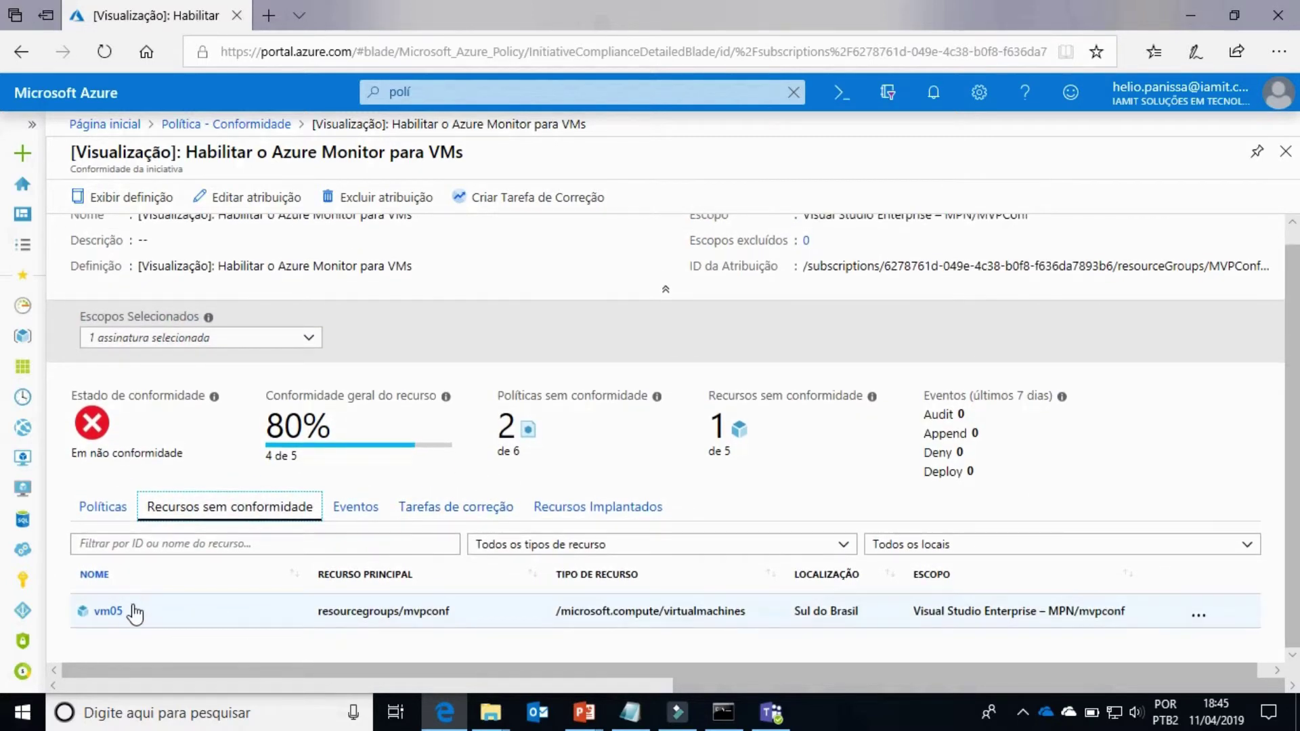
left_click(378, 616)
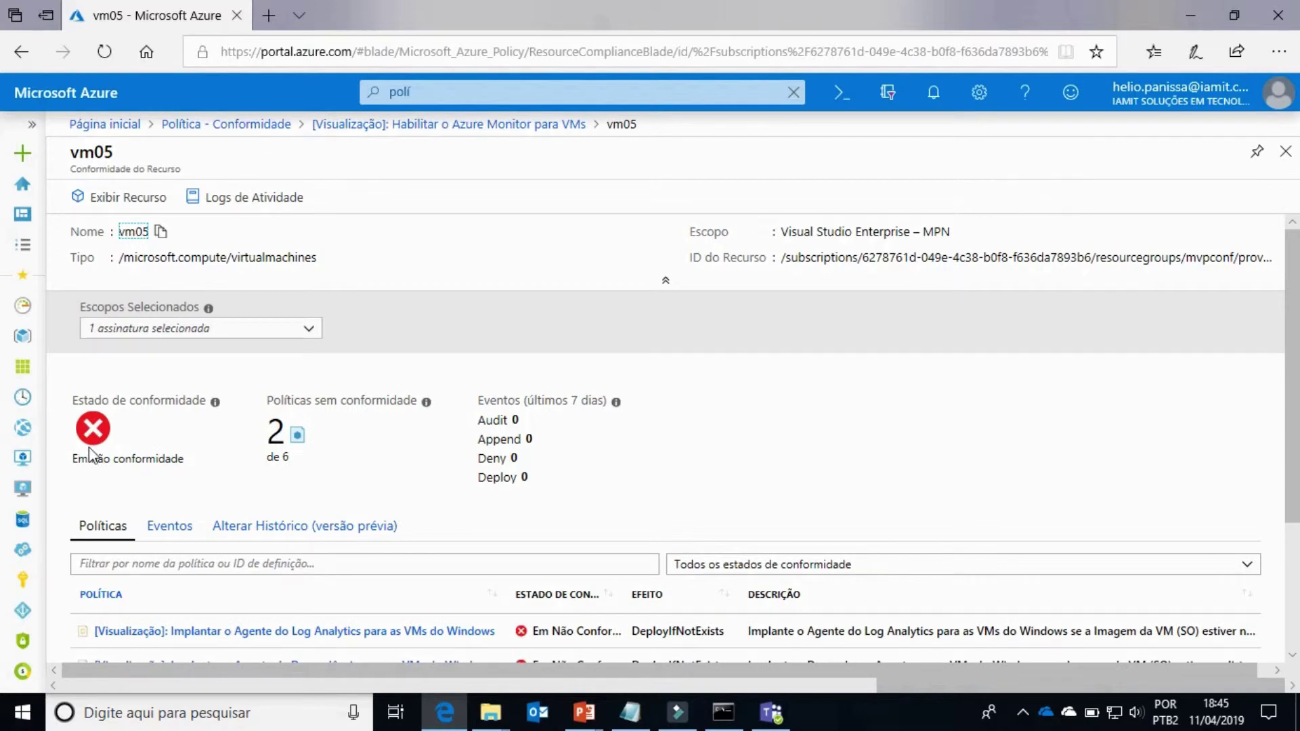
scroll(336, 487, "down", 3)
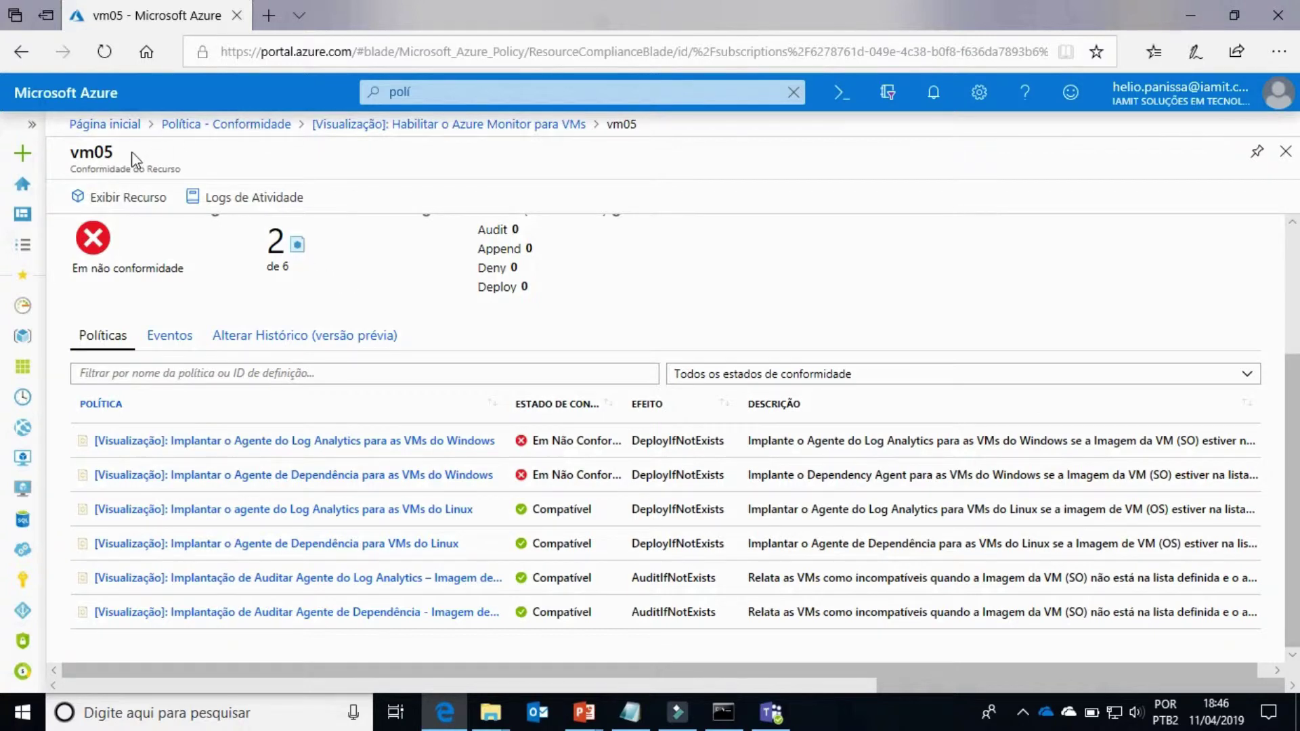
Create a remediation task for the policy "[Visualização]: Implantar o Agente do Log Analytics para as VMs do Windows" with scope MVPConf
left_click(179, 124)
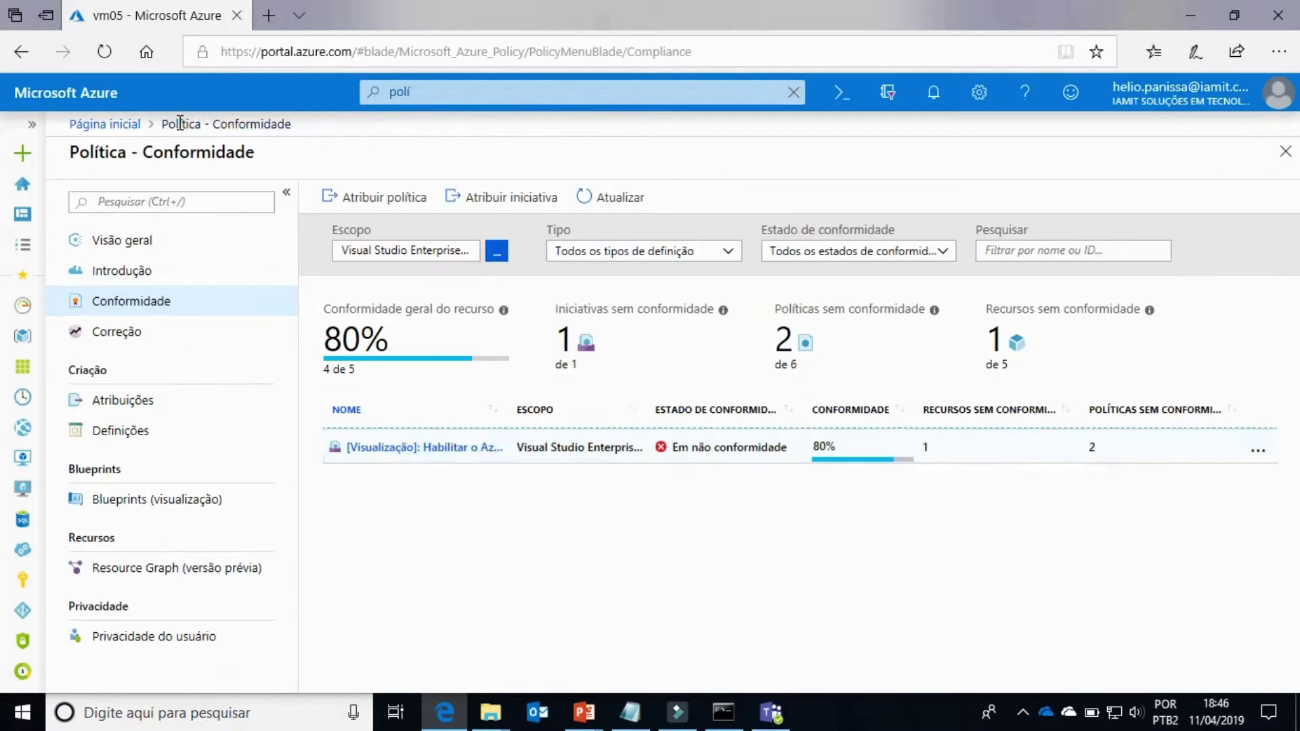
left_click(135, 336)
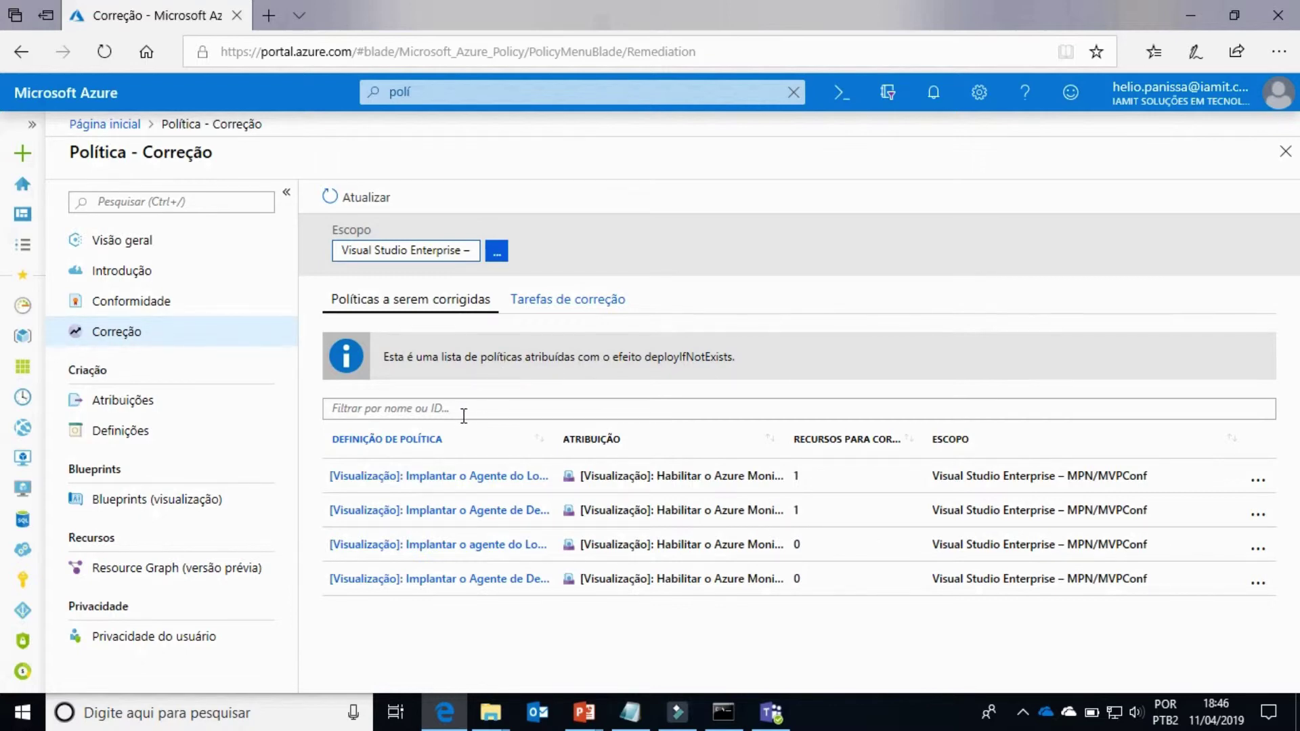
left_click(434, 476)
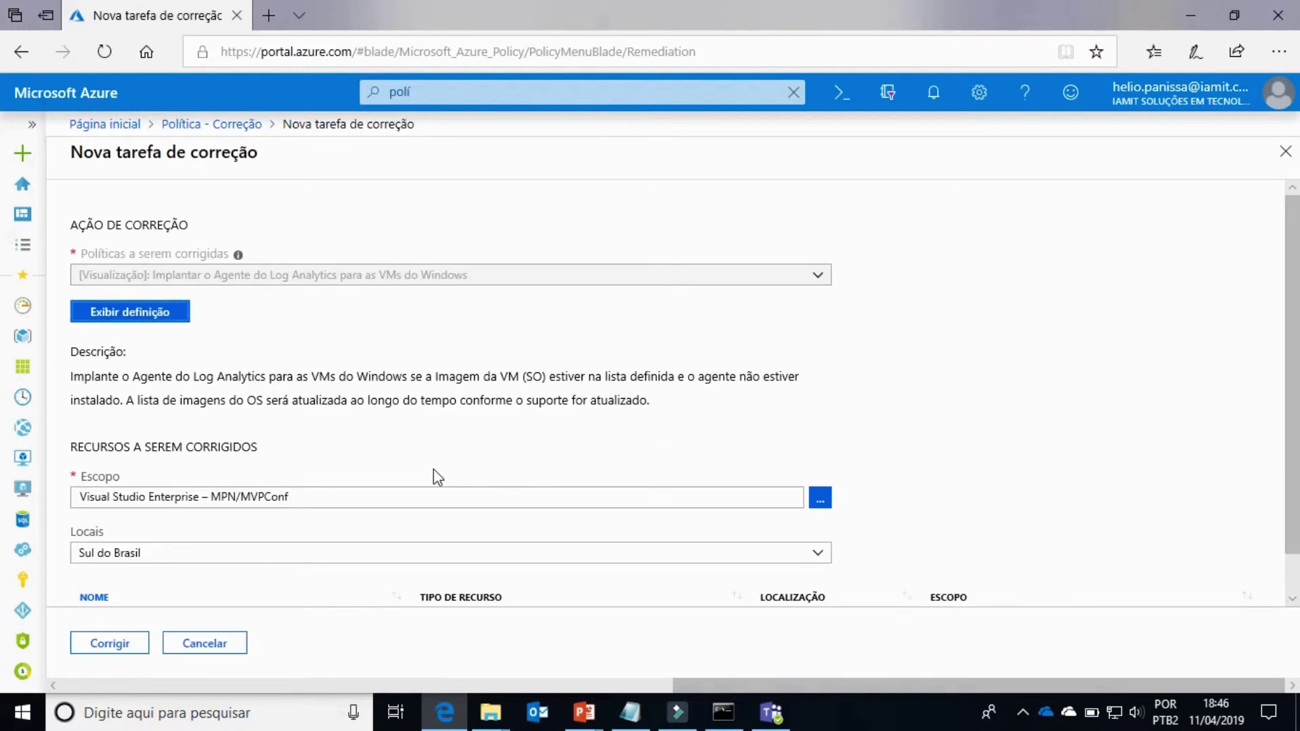
scroll(433, 469, "down", 1)
left_click(116, 647)
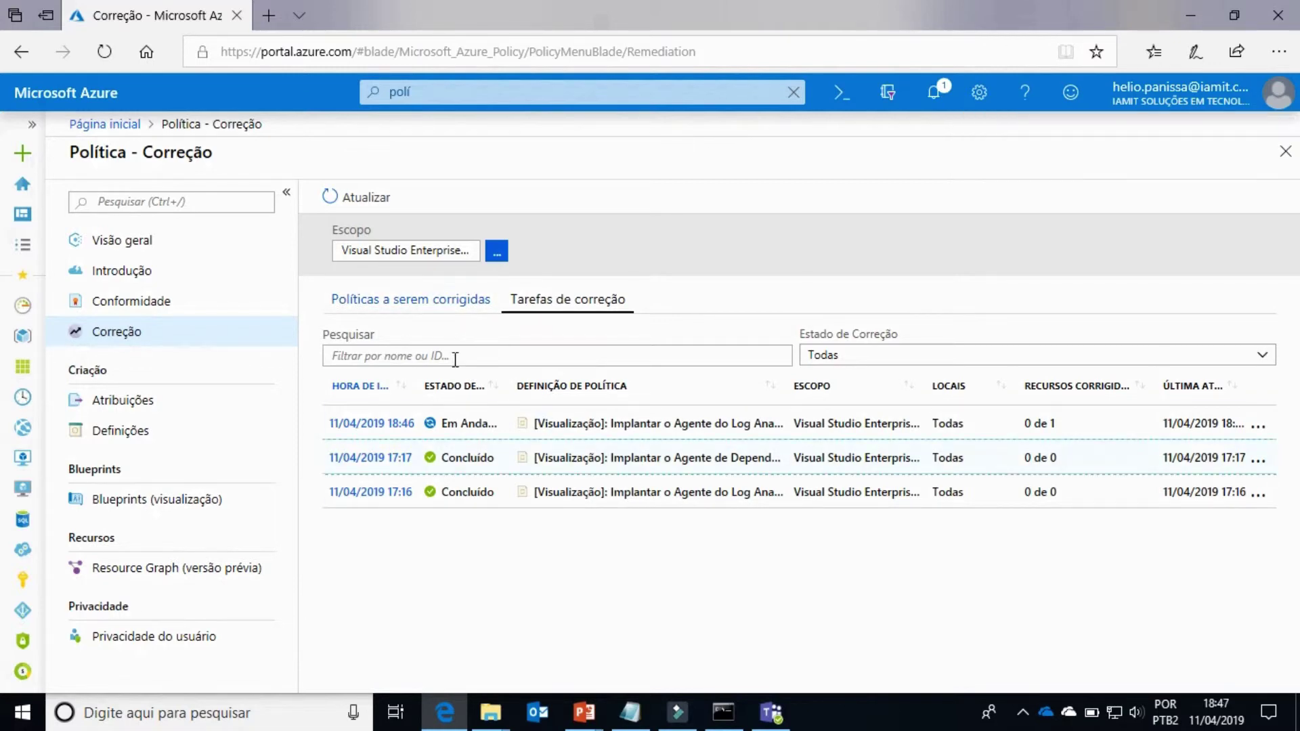
Create a remediation task for "[Visualização]: Implantar o Agente de Dependência para as VMs do Windows" and return to the compliance overview
left_click(420, 305)
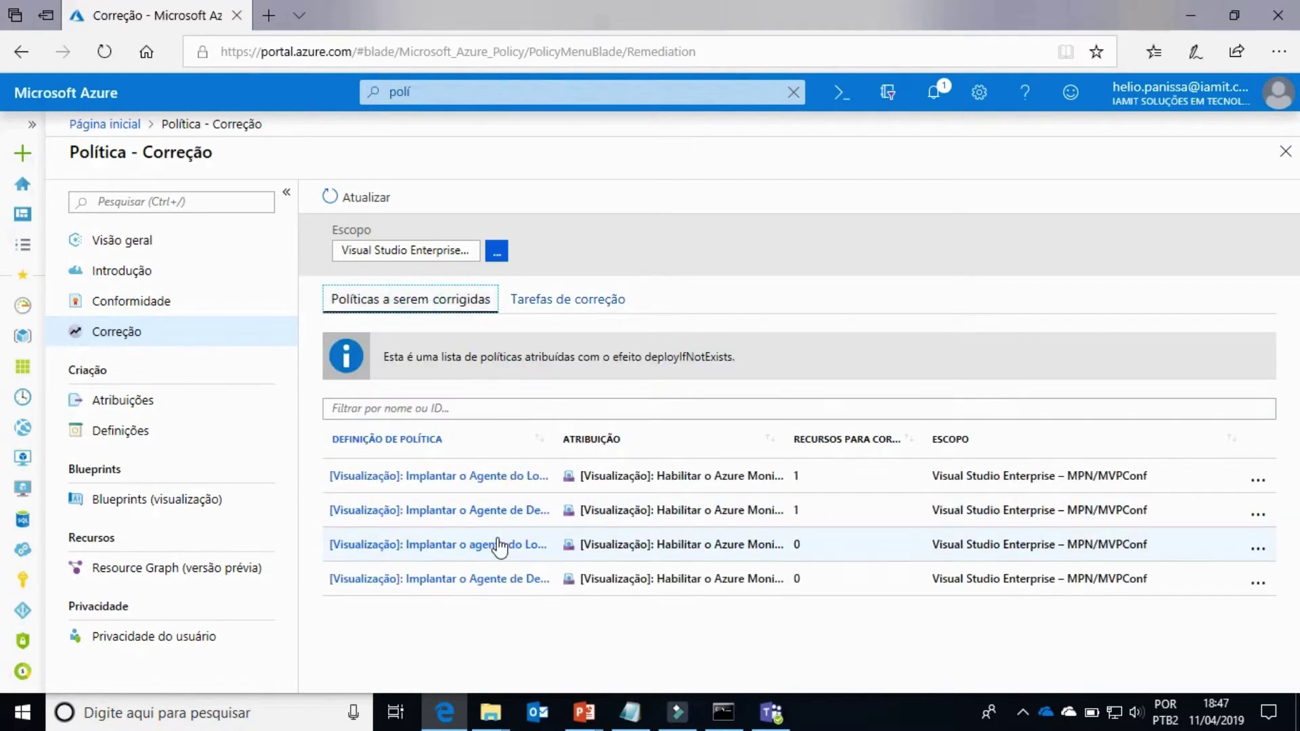
left_click(480, 515)
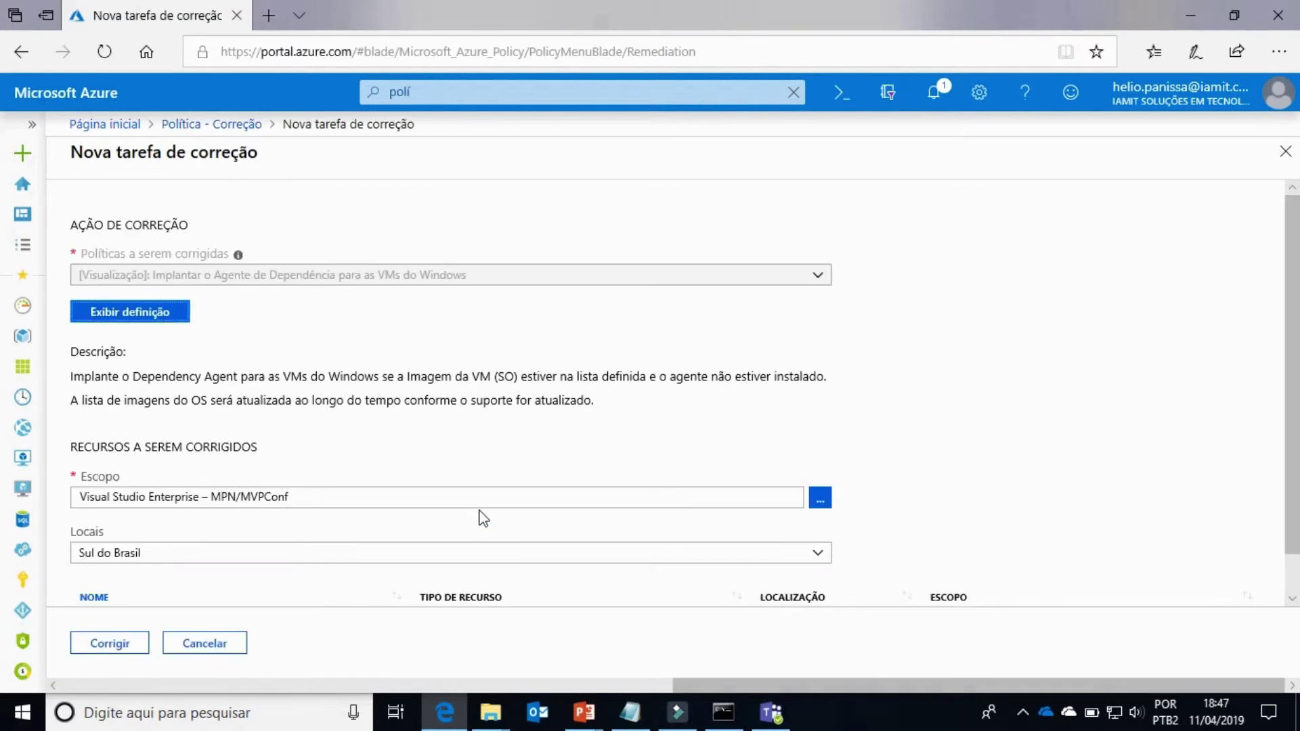
left_click(127, 644)
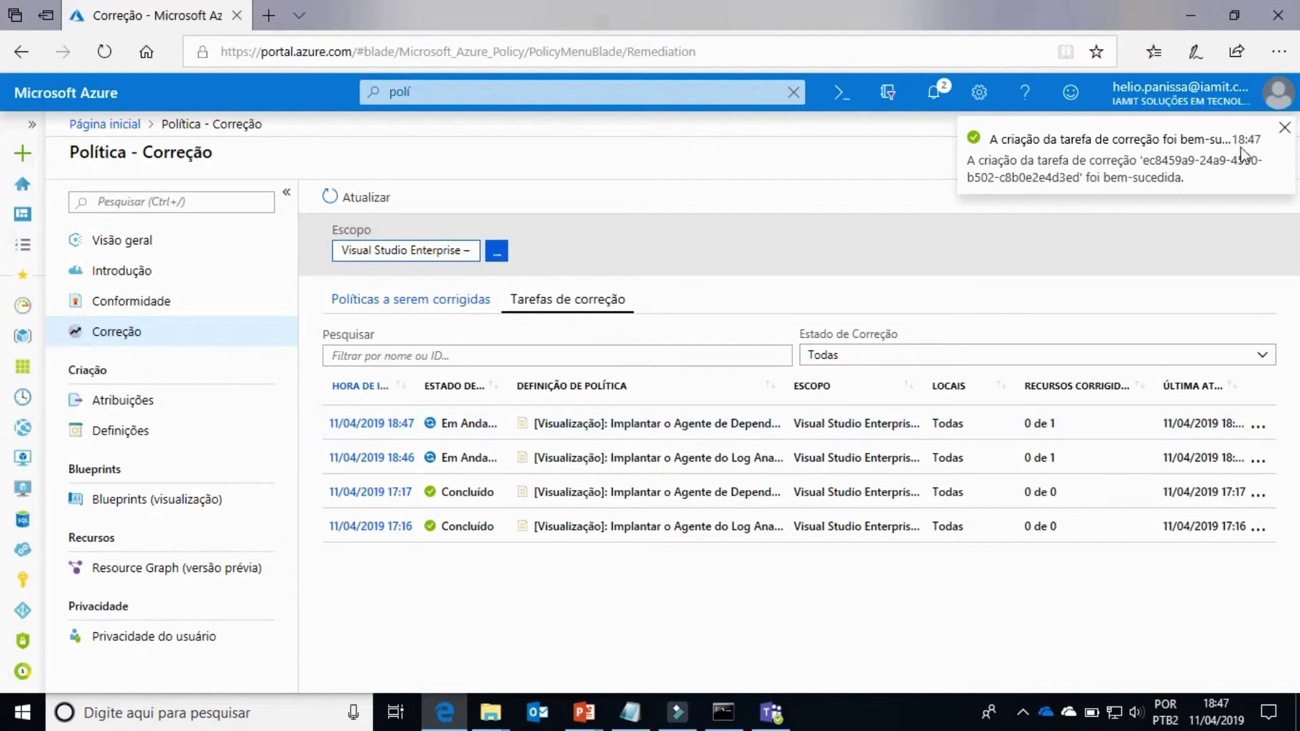
left_click(1284, 128)
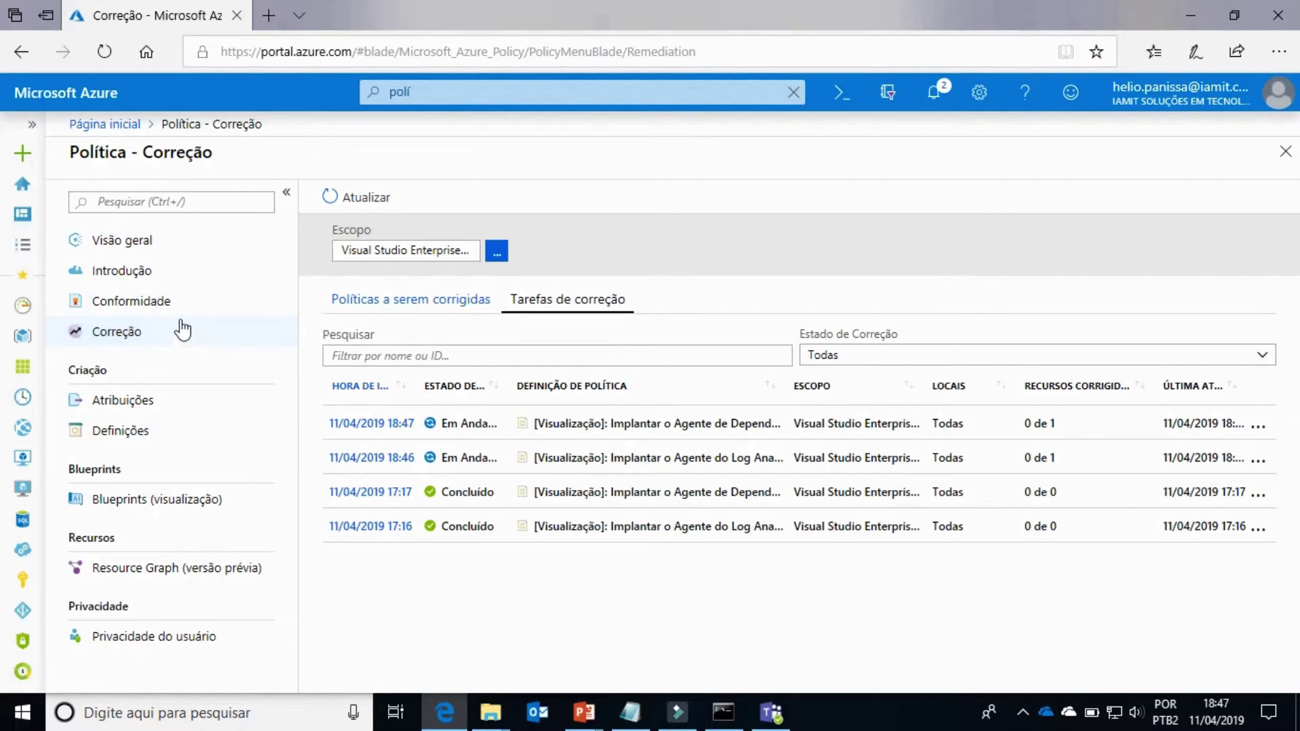
left_click(135, 305)
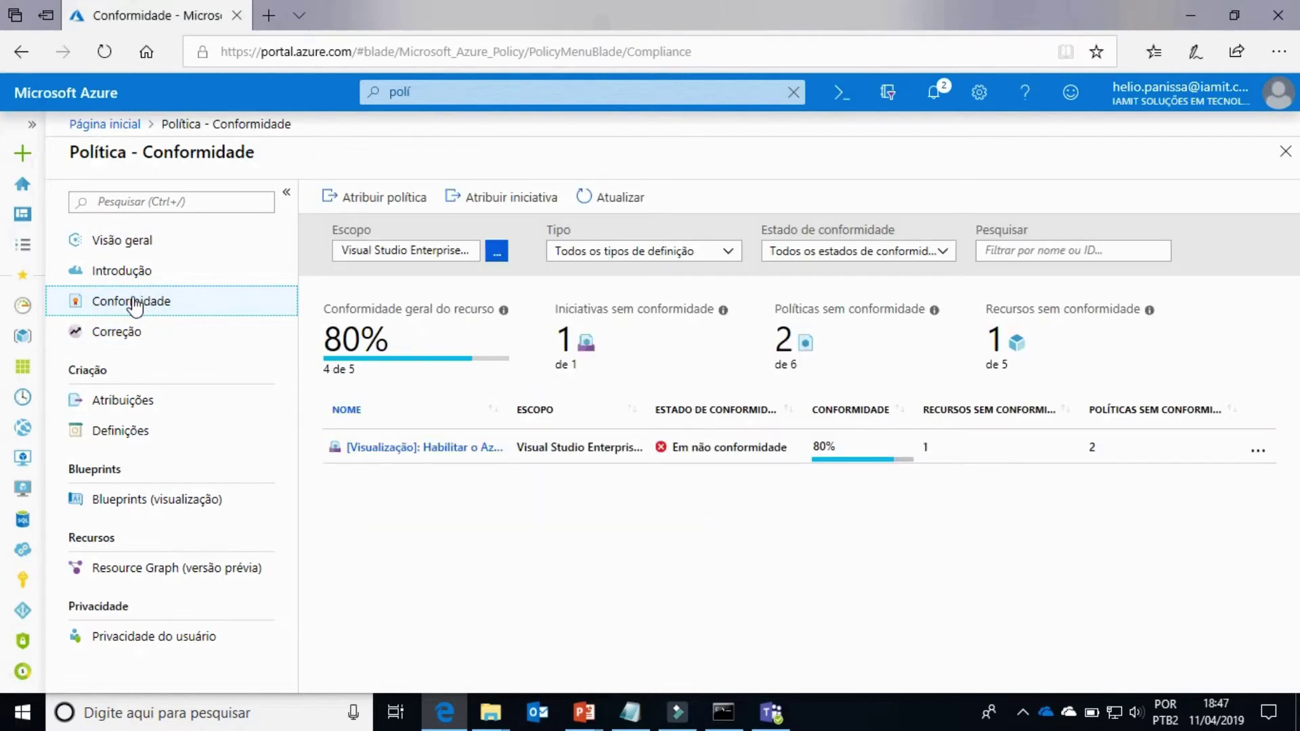
Open Insights (versão prévia) for virtual machine vm05 and highlight the text about its monitoring data collection
left_click(23, 488)
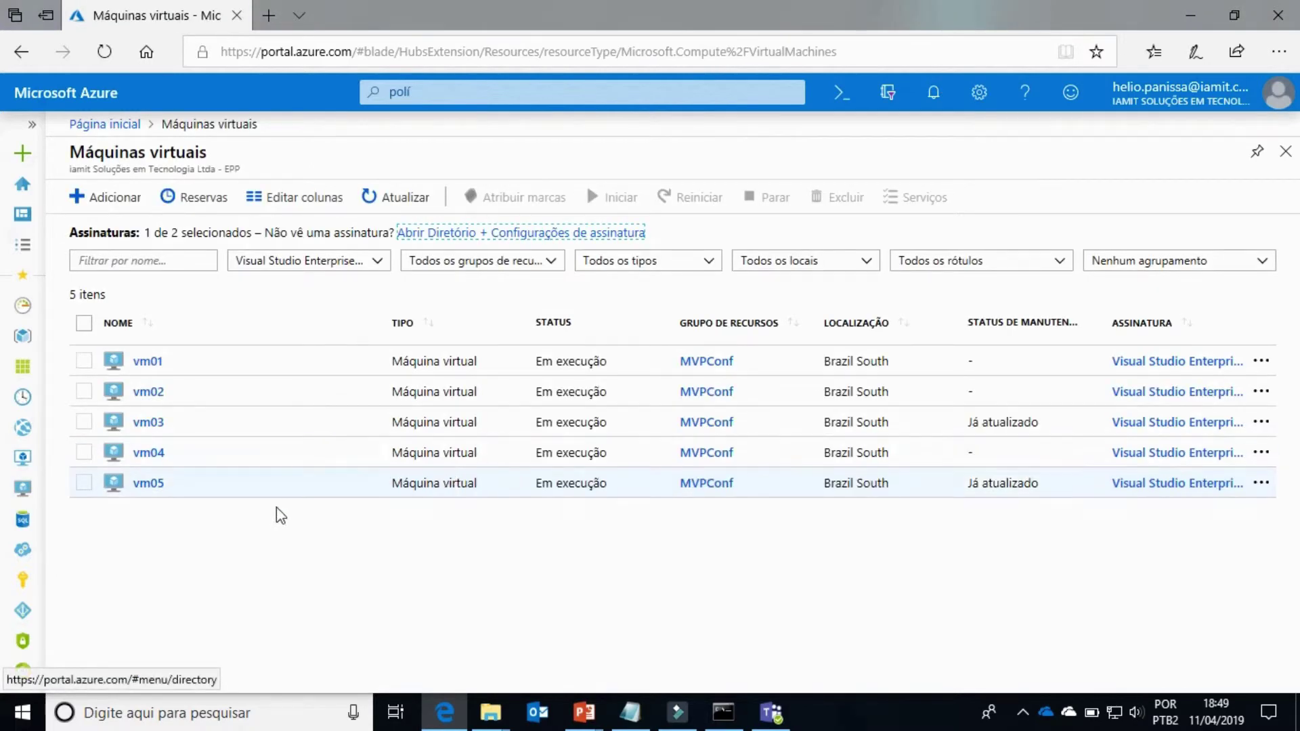
left_click(156, 484)
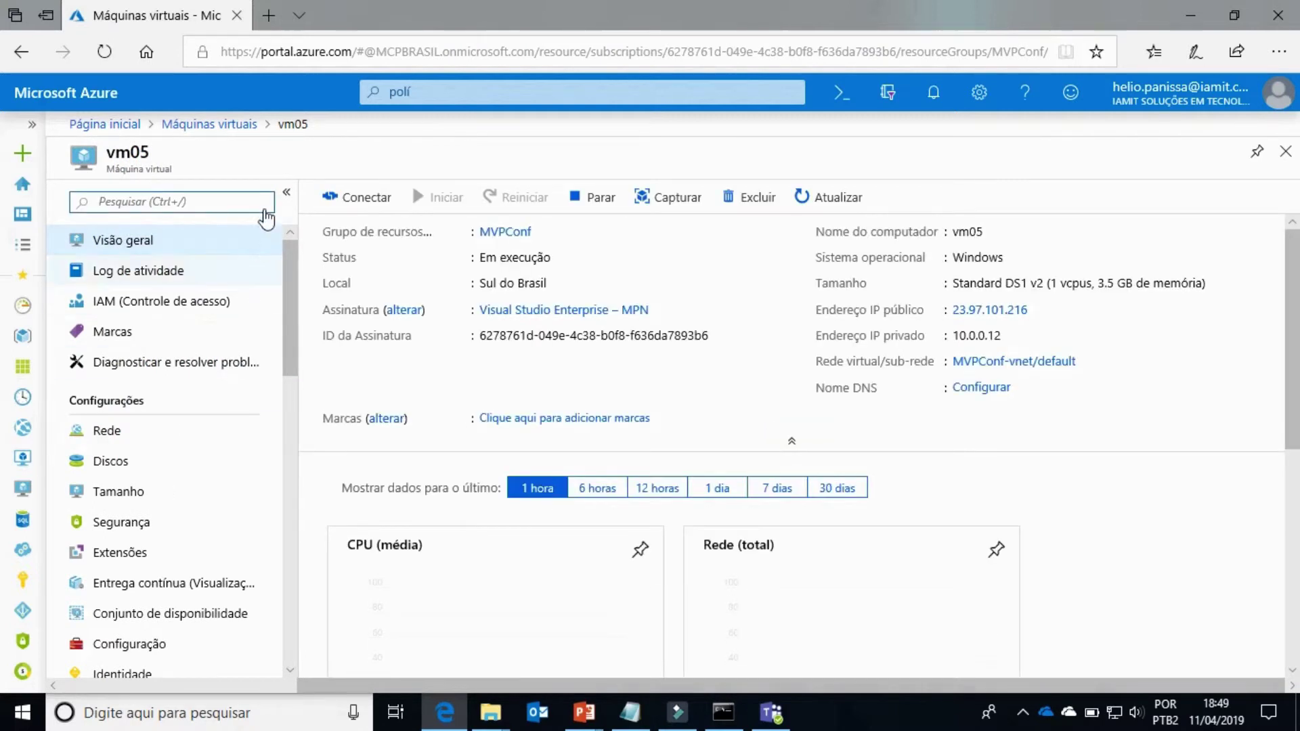
scroll(159, 557, "down", 3)
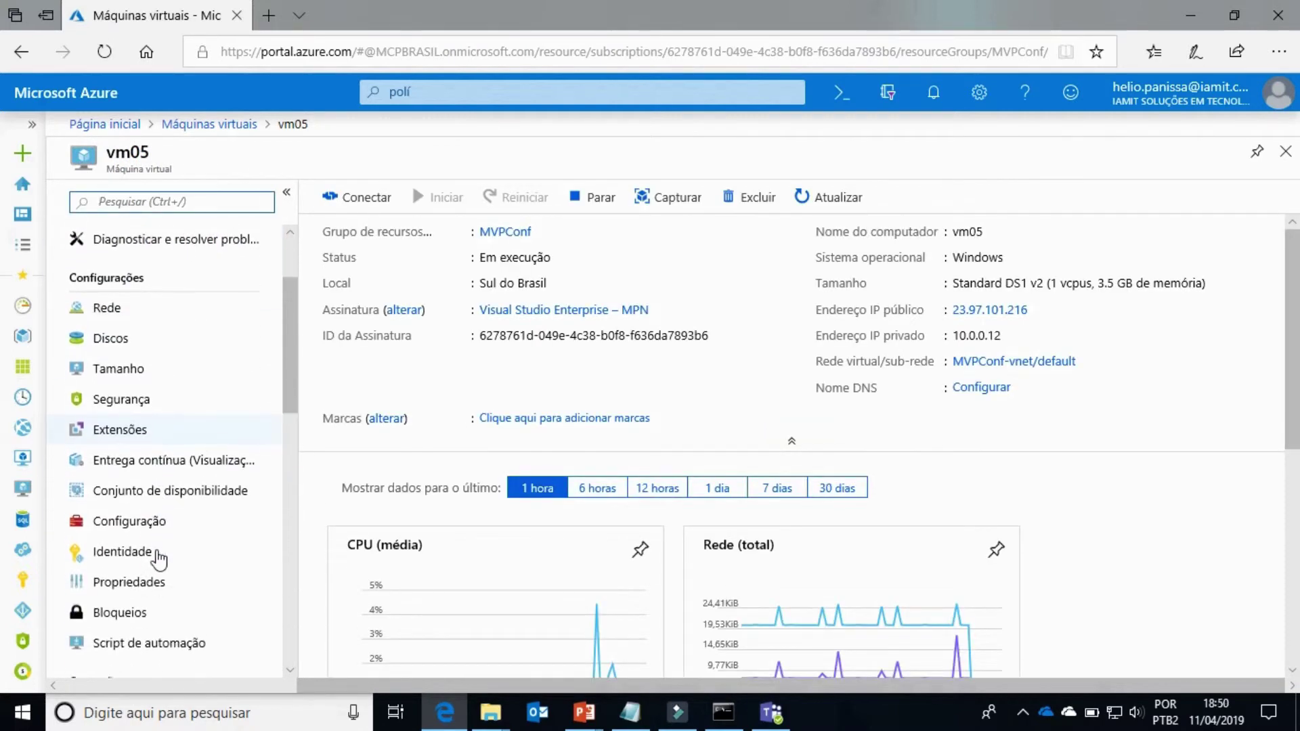
scroll(160, 557, "down", 2)
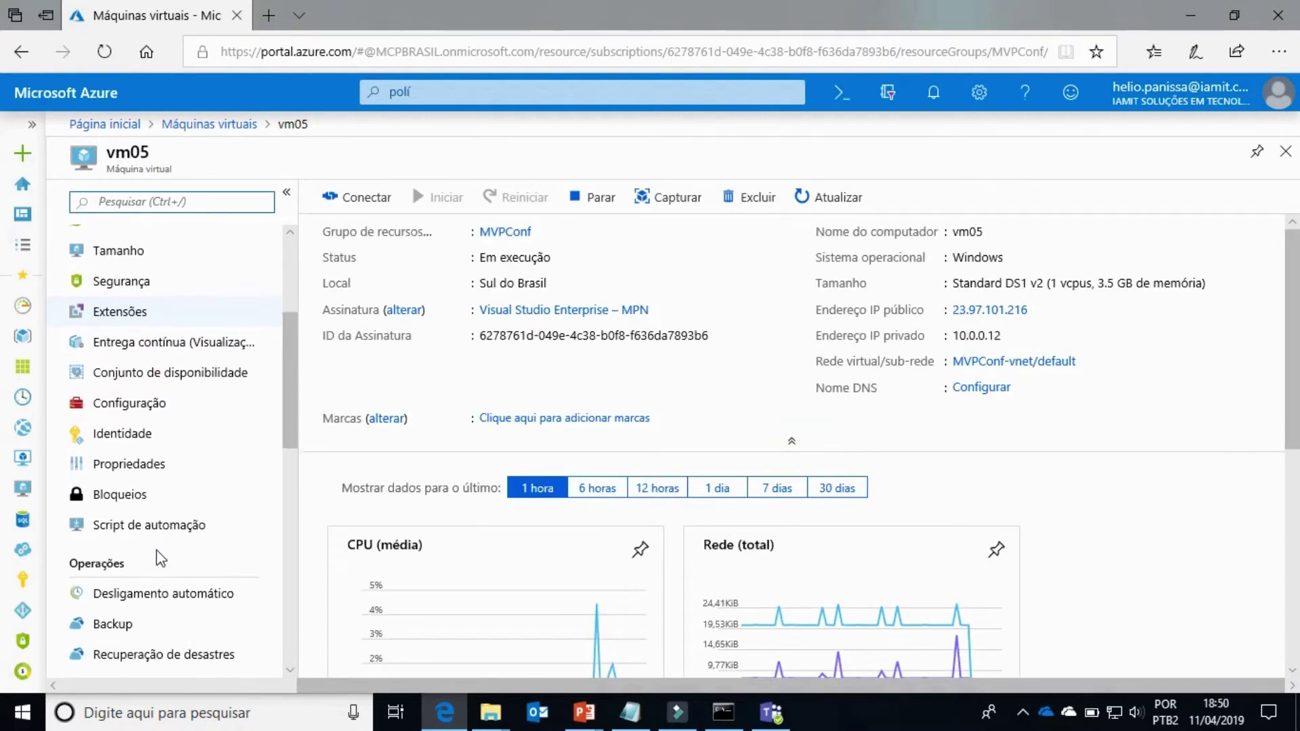
scroll(160, 557, "up", 2)
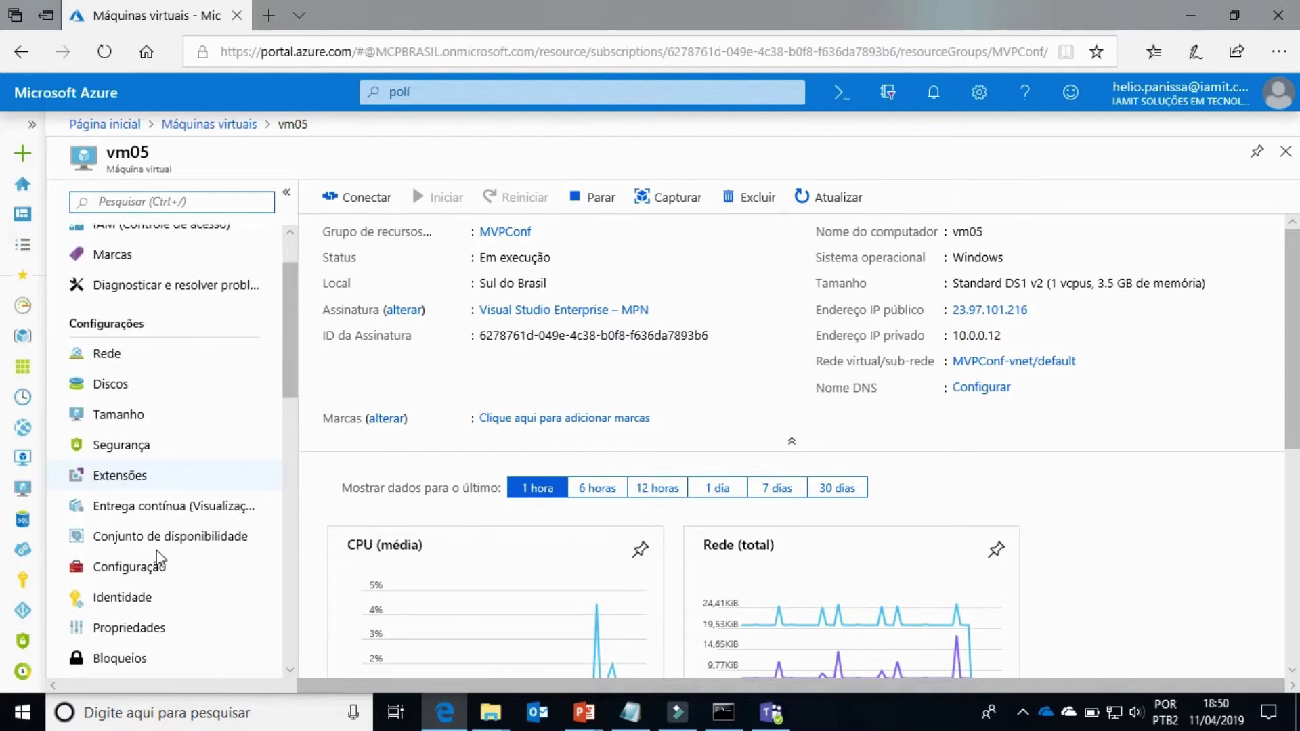
scroll(159, 557, "down", 3)
scroll(159, 557, "down", 5)
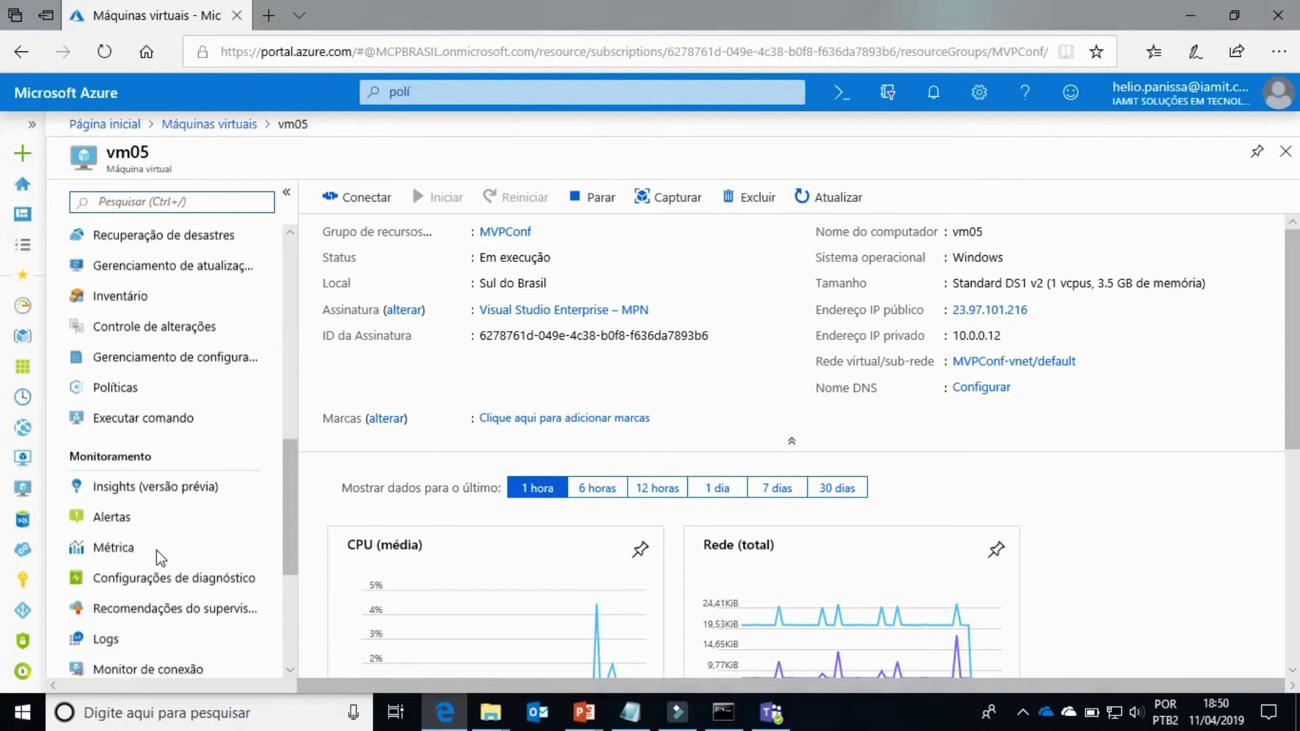
left_click(152, 485)
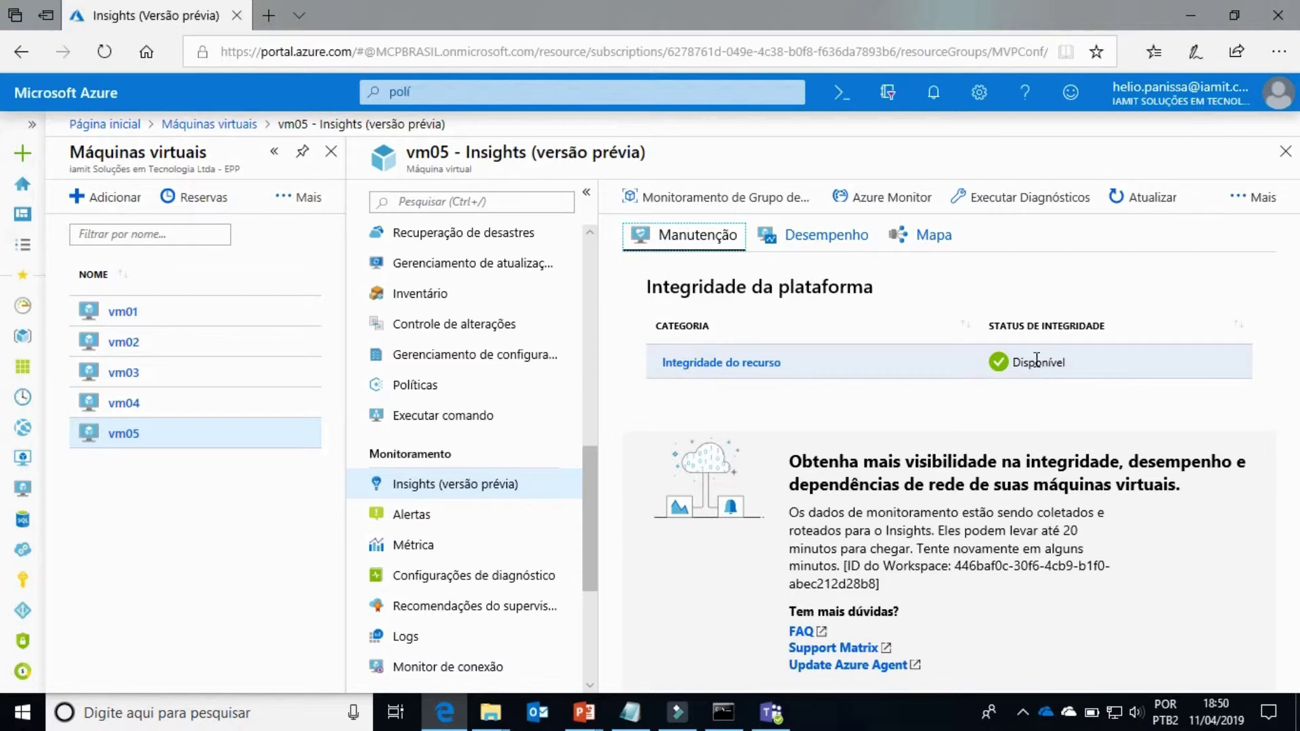
left_click_drag(797, 509, 1068, 564)
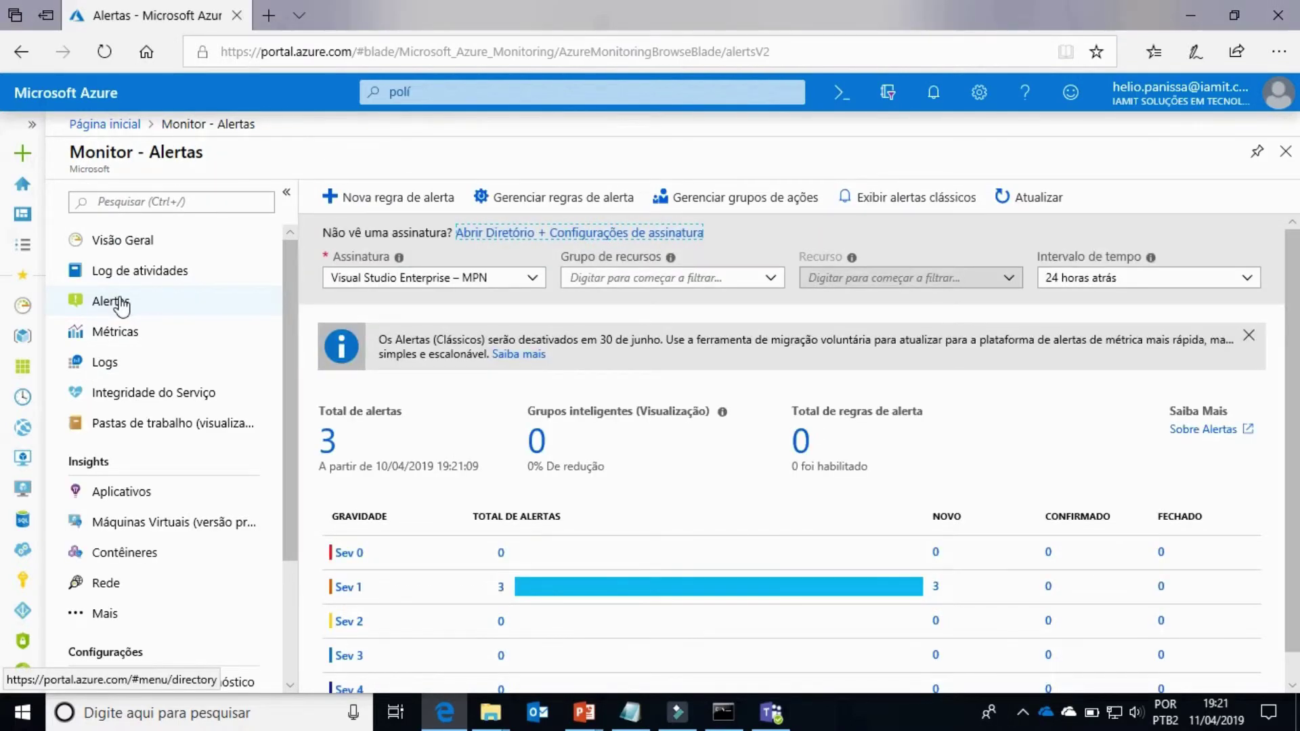
Filter the Azure Monitor alerts to resource group MVPConf and examine the available time range and resource filters
left_click(121, 306)
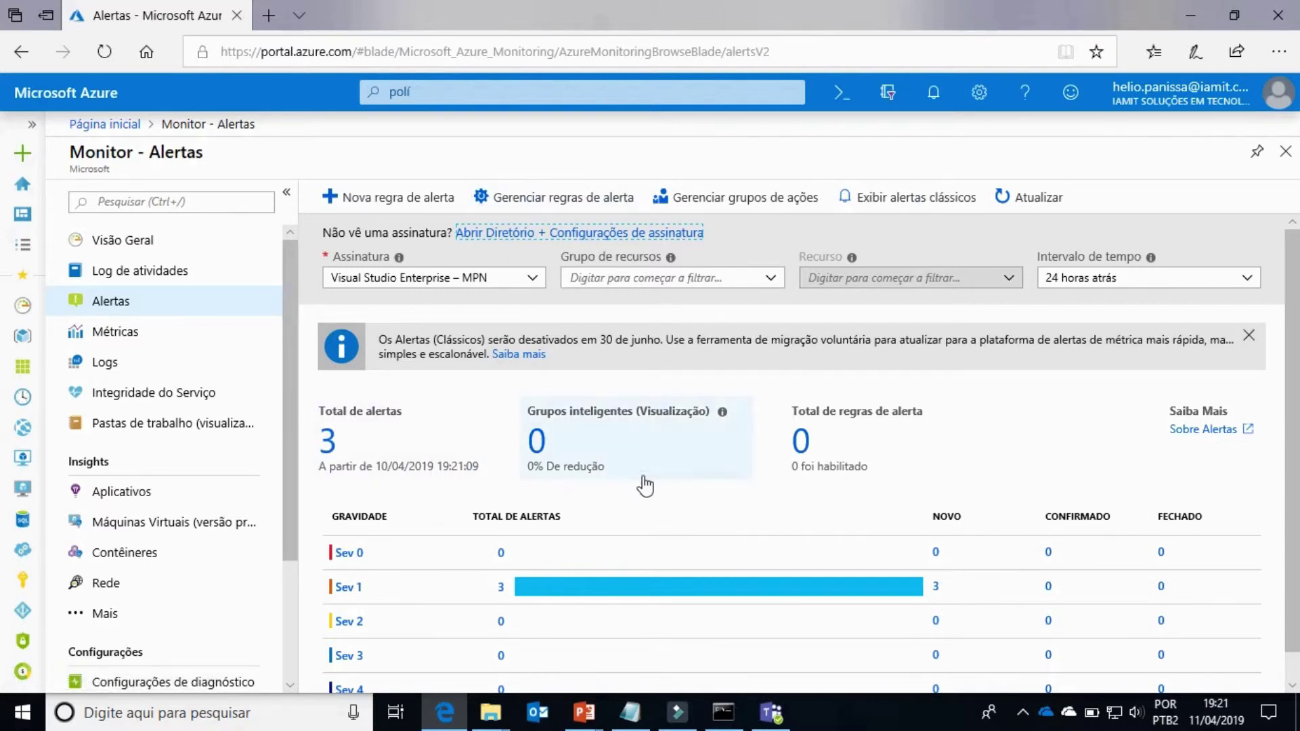
left_click(772, 279)
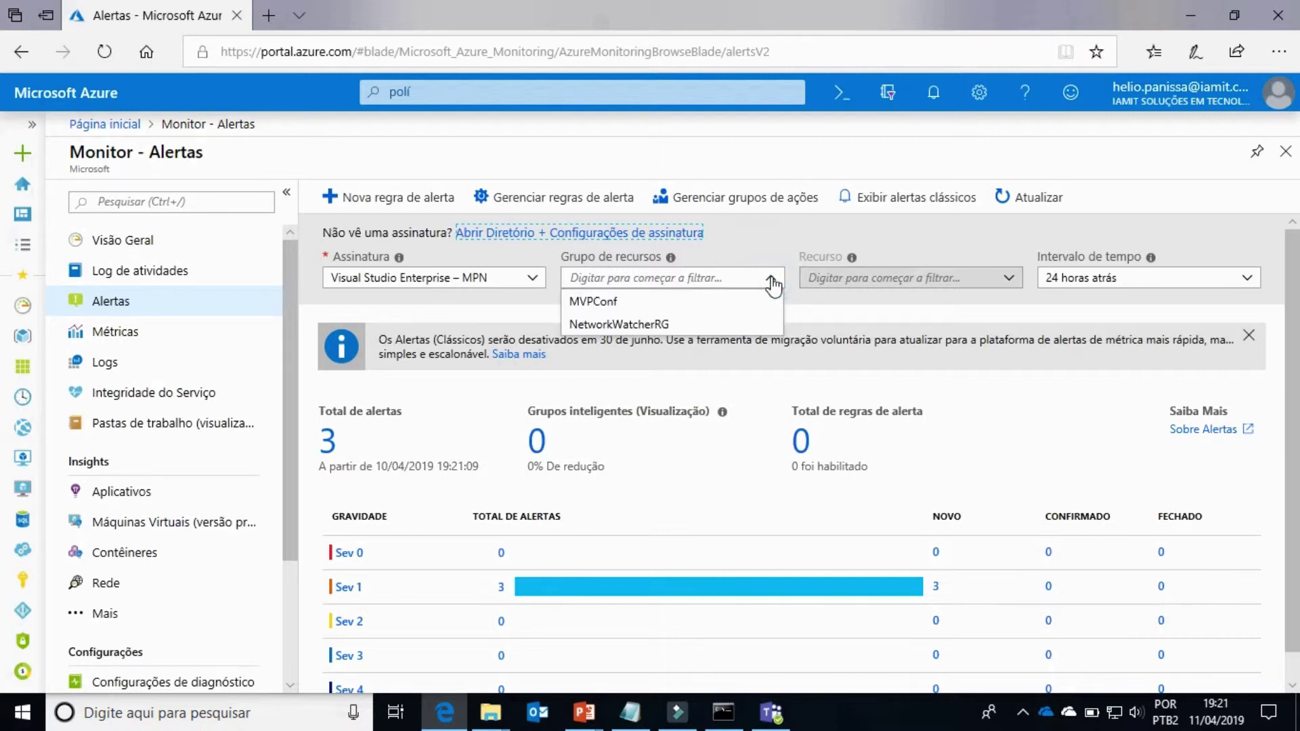
left_click(579, 305)
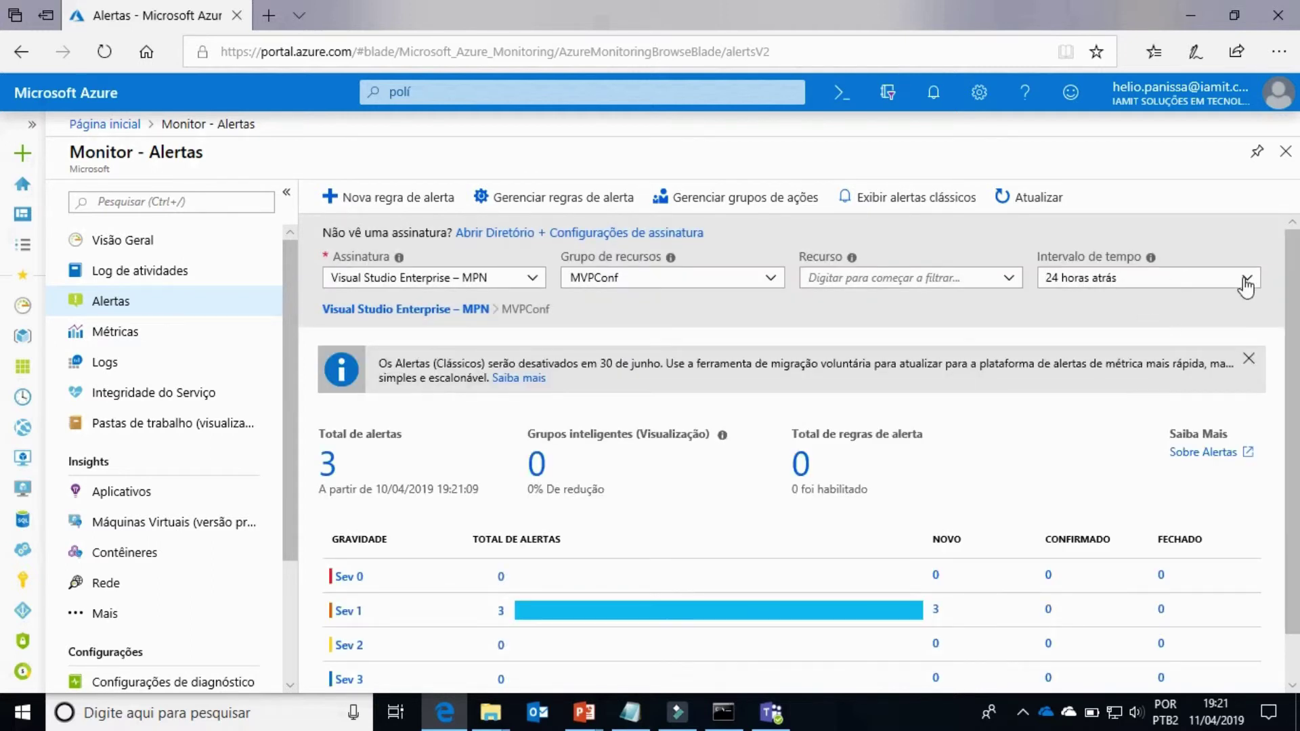
left_click(1245, 279)
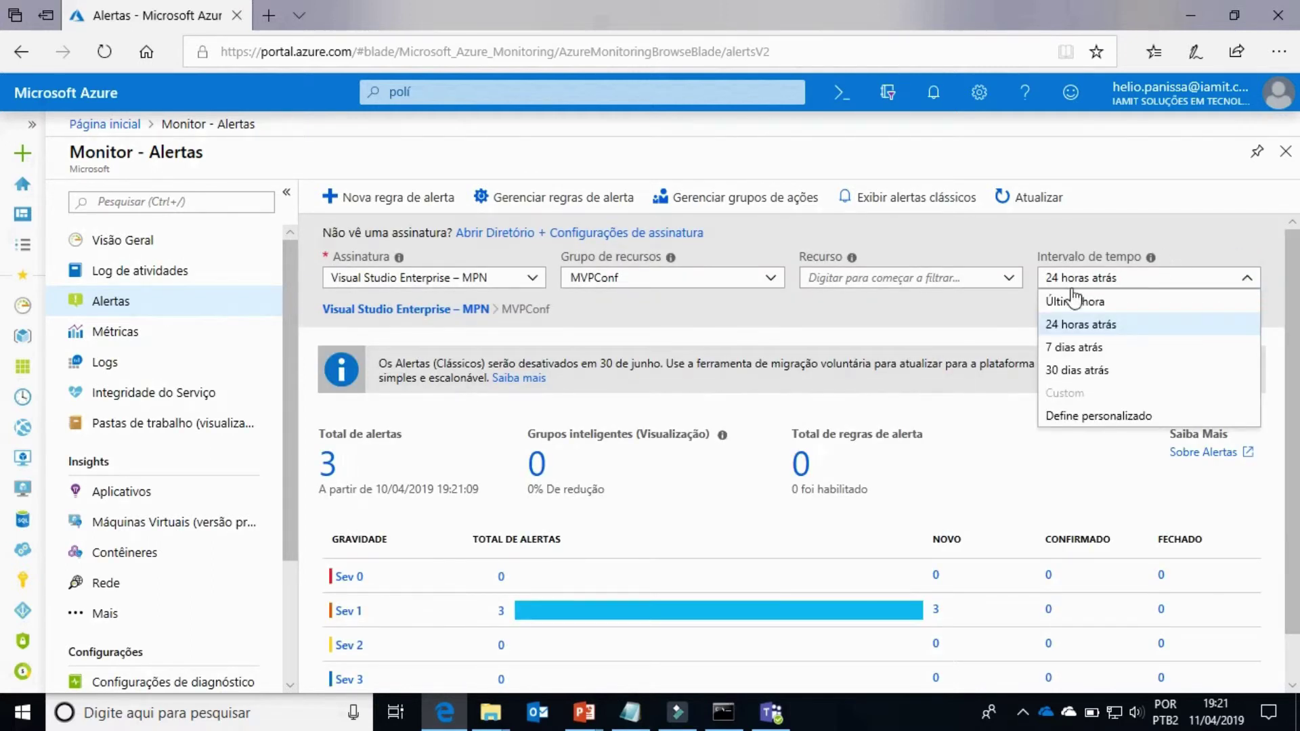
left_click(1009, 279)
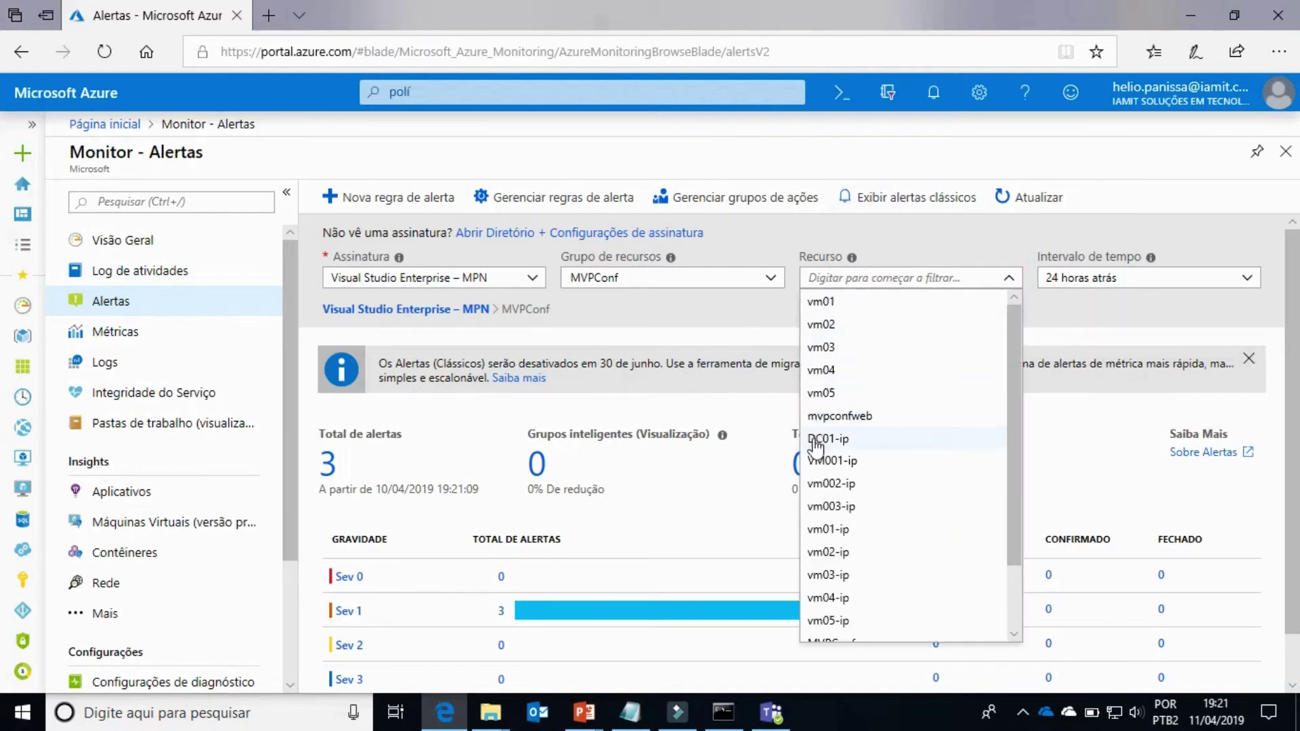
left_click(1074, 323)
scroll(757, 352, "down", 1)
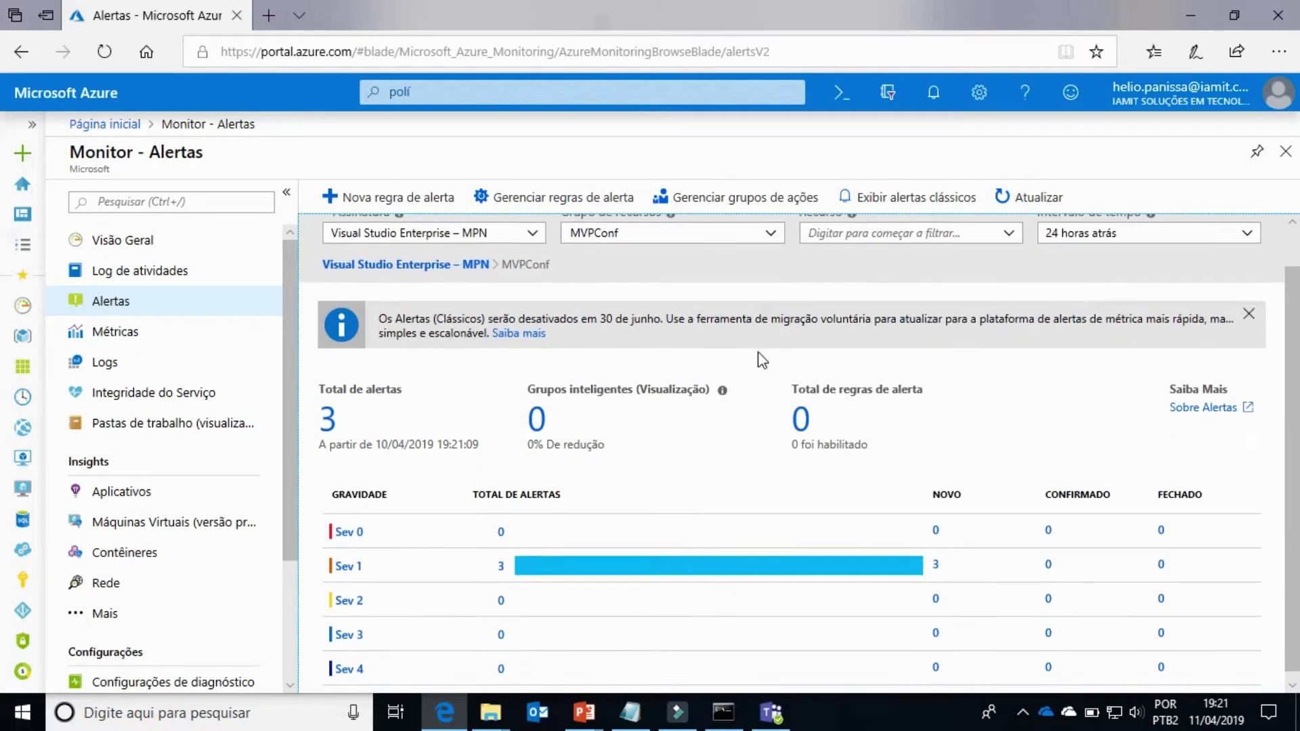
Open the full list of alerts for MVPConf and widen its Nome column to show the alert names
left_click(329, 415)
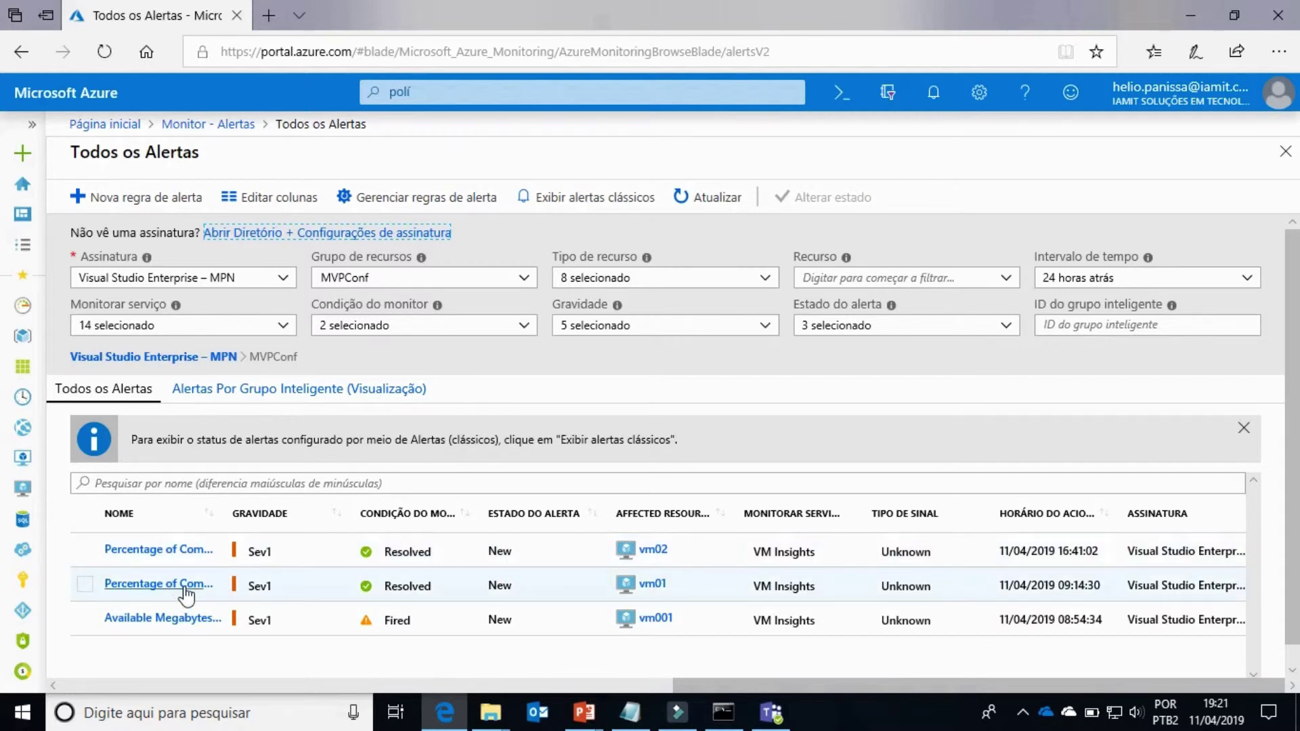
left_click_drag(222, 514, 274, 514)
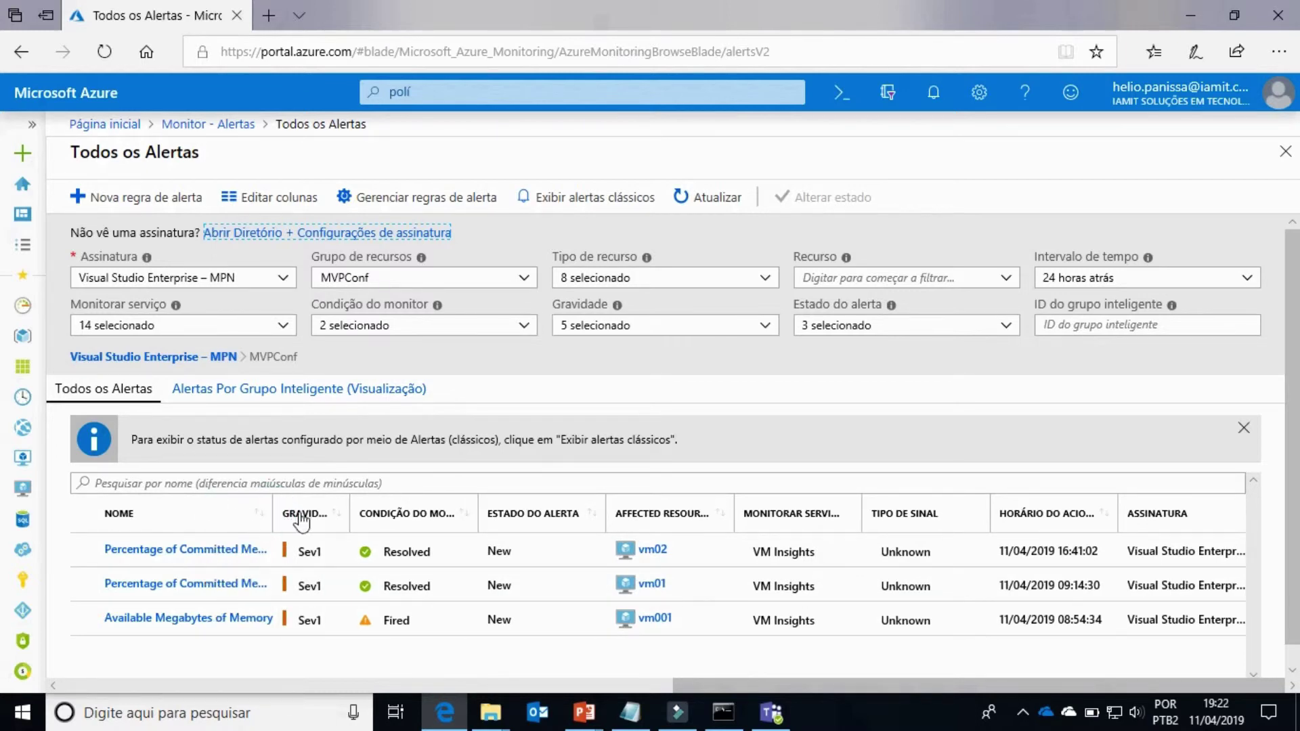
Widen the Nome column further and review the summary, history and diagnostics of vm02's "Percentage of Committed Memory in Use" alert, closing its details
left_click_drag(275, 515, 338, 516)
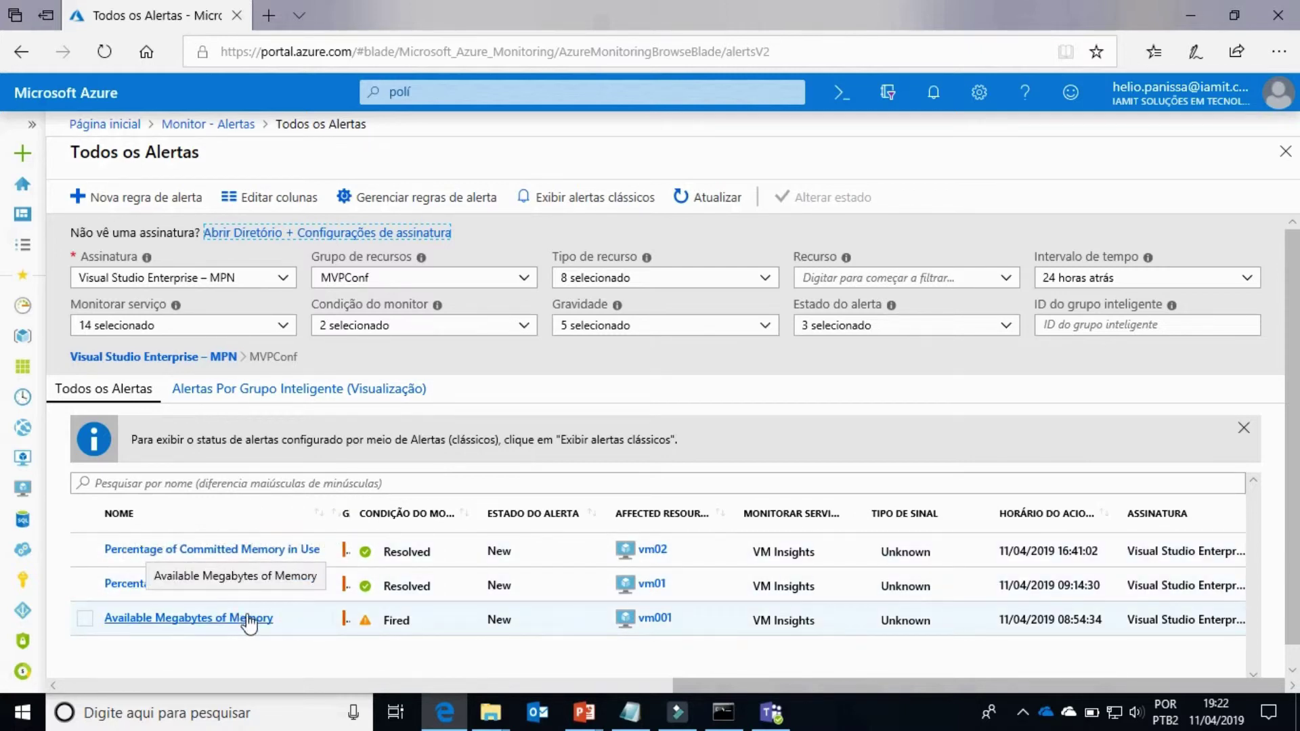
left_click(196, 549)
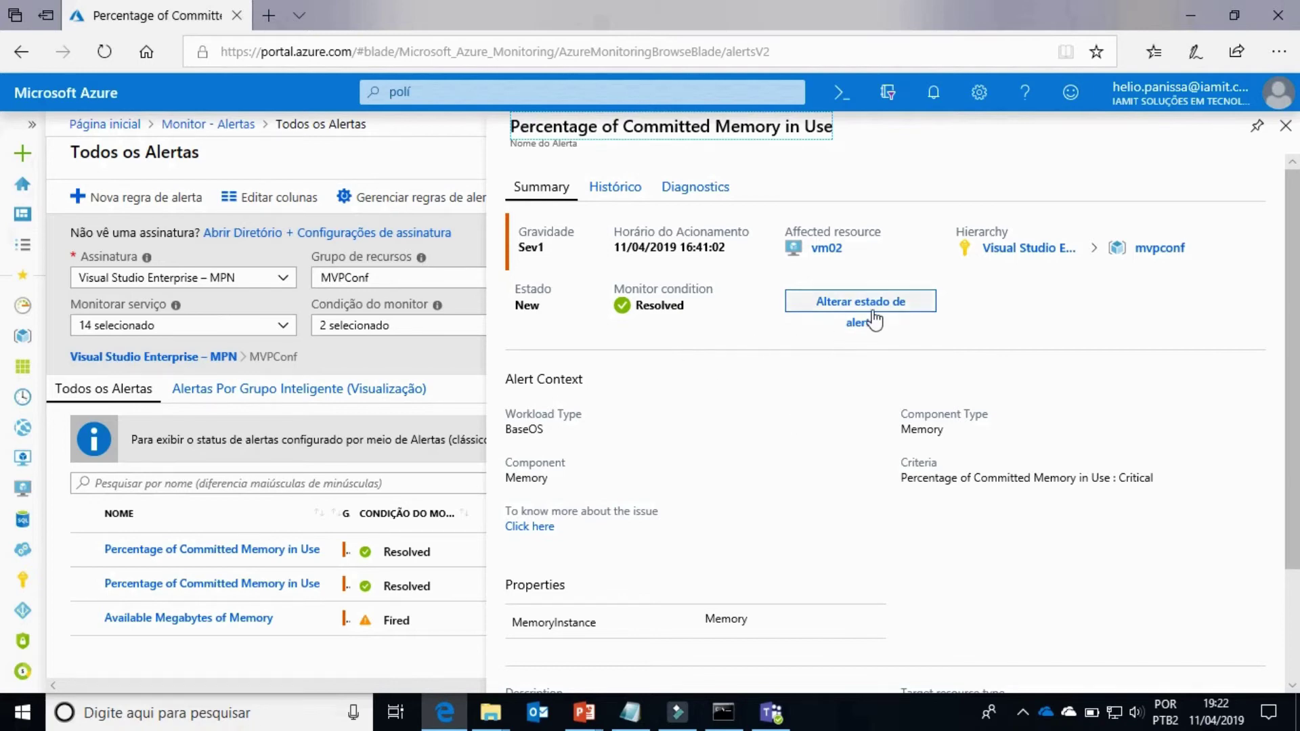
scroll(796, 409, "down", 2)
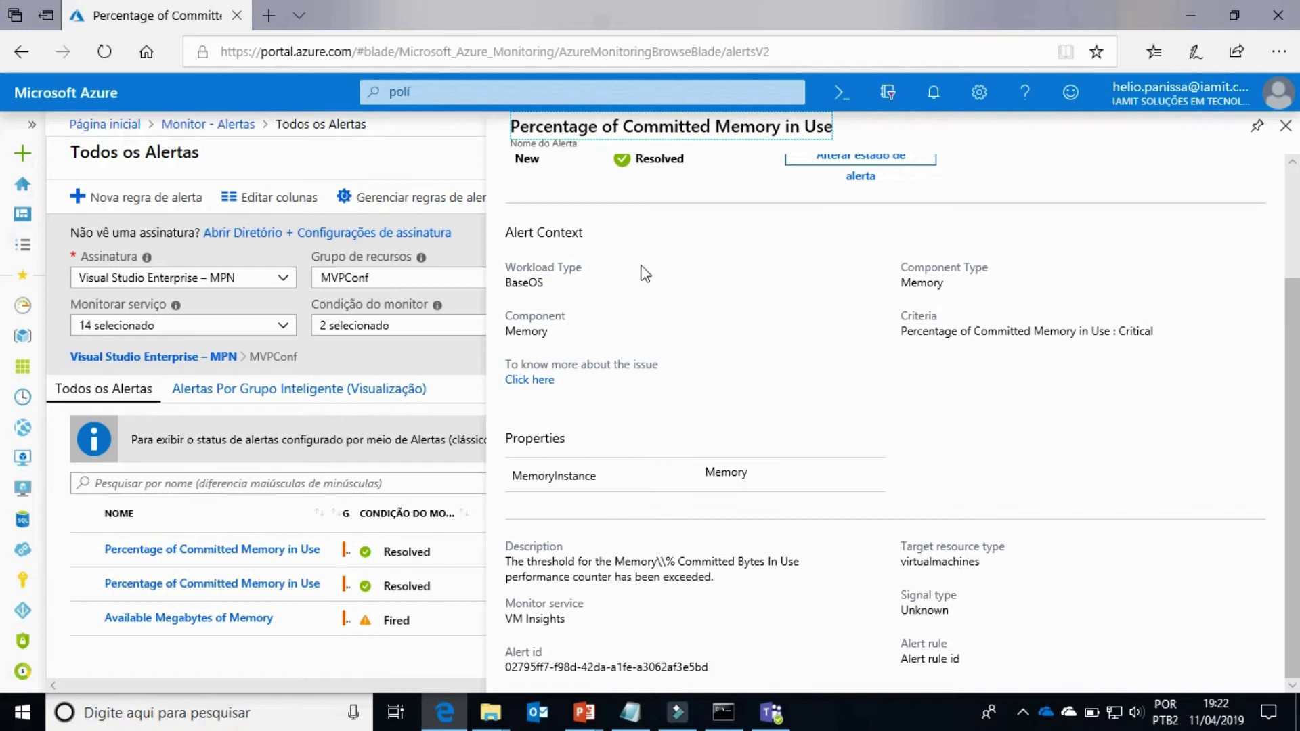
scroll(644, 274, "up", 2)
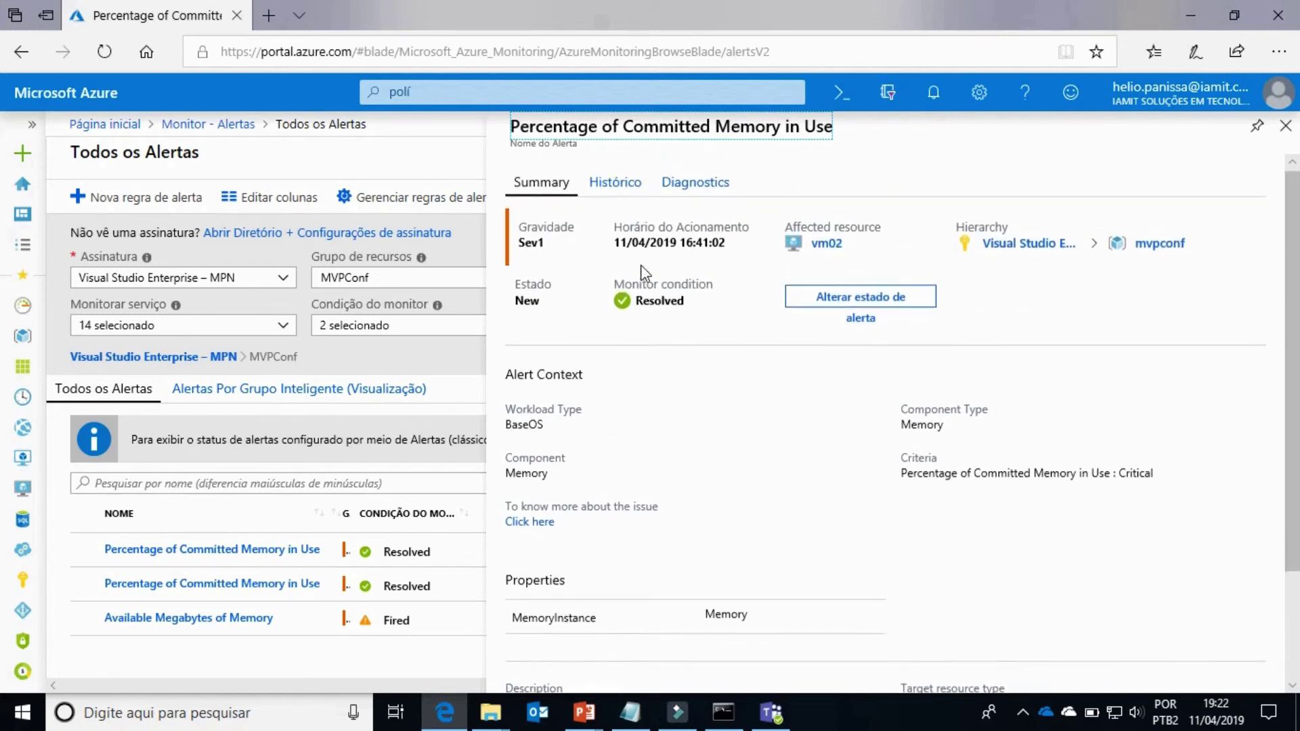
left_click(630, 201)
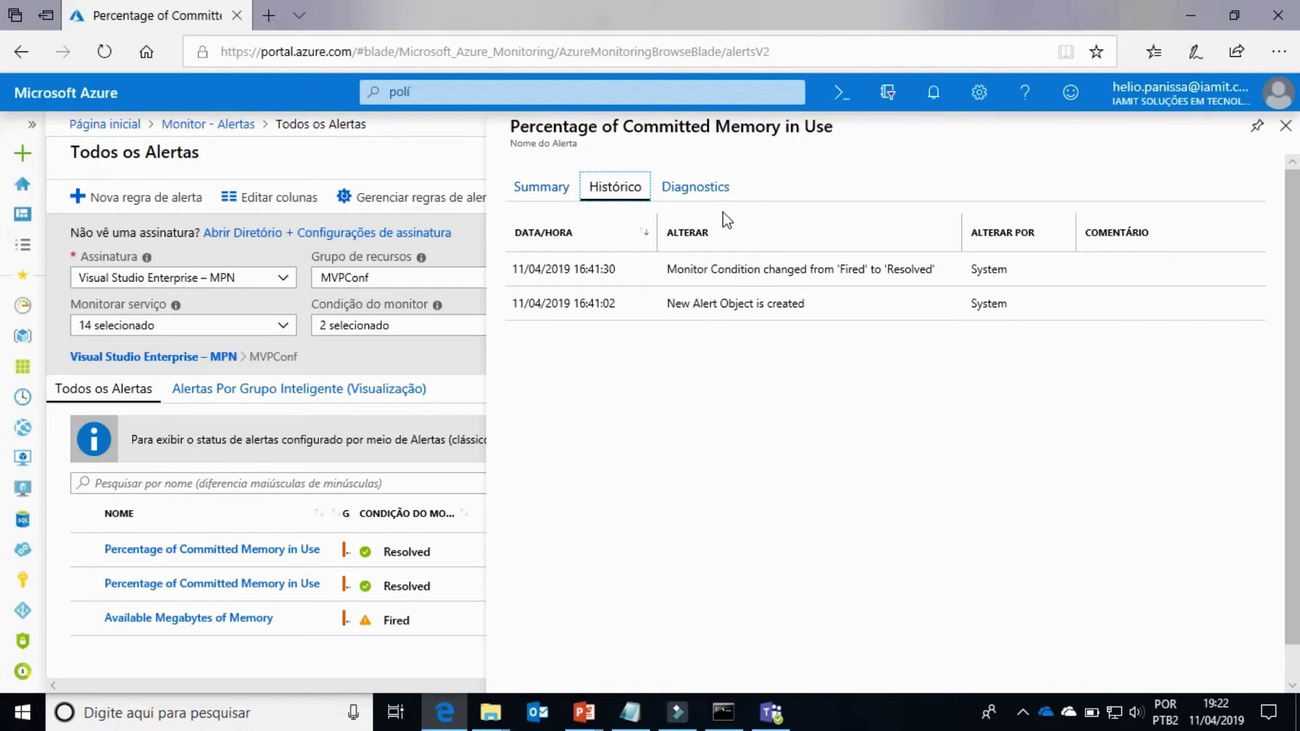
left_click(685, 191)
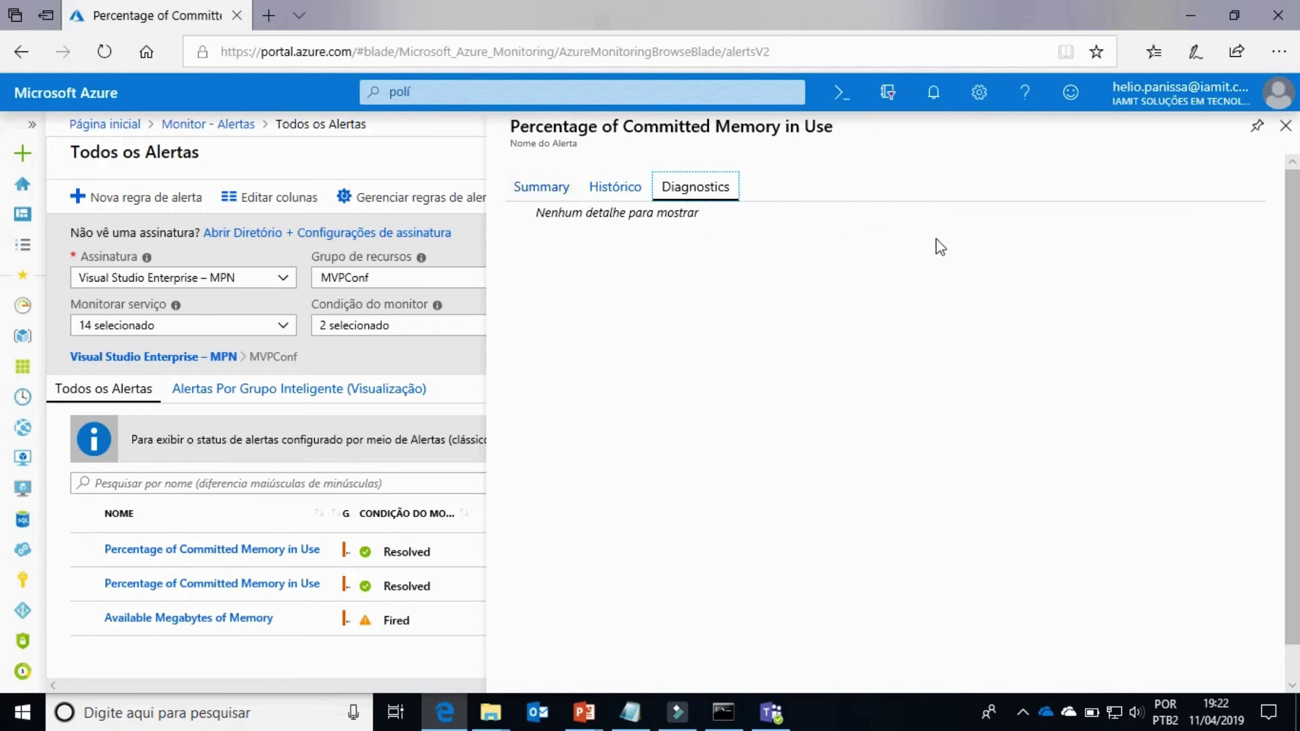
left_click(1285, 129)
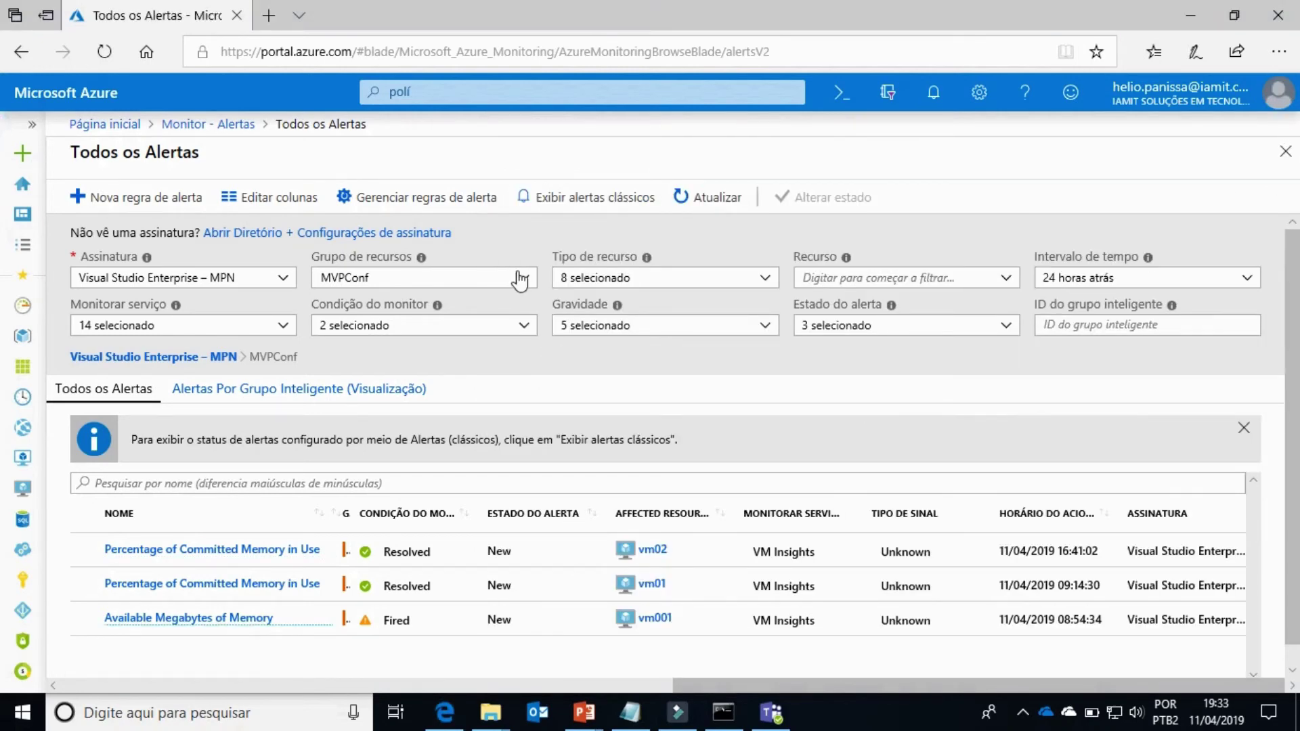
Open Monitor's Máquinas Virtuais (versão prévia) insights, list the VMs of the second operating system row, and open vm01's health diagnostics
left_click(211, 123)
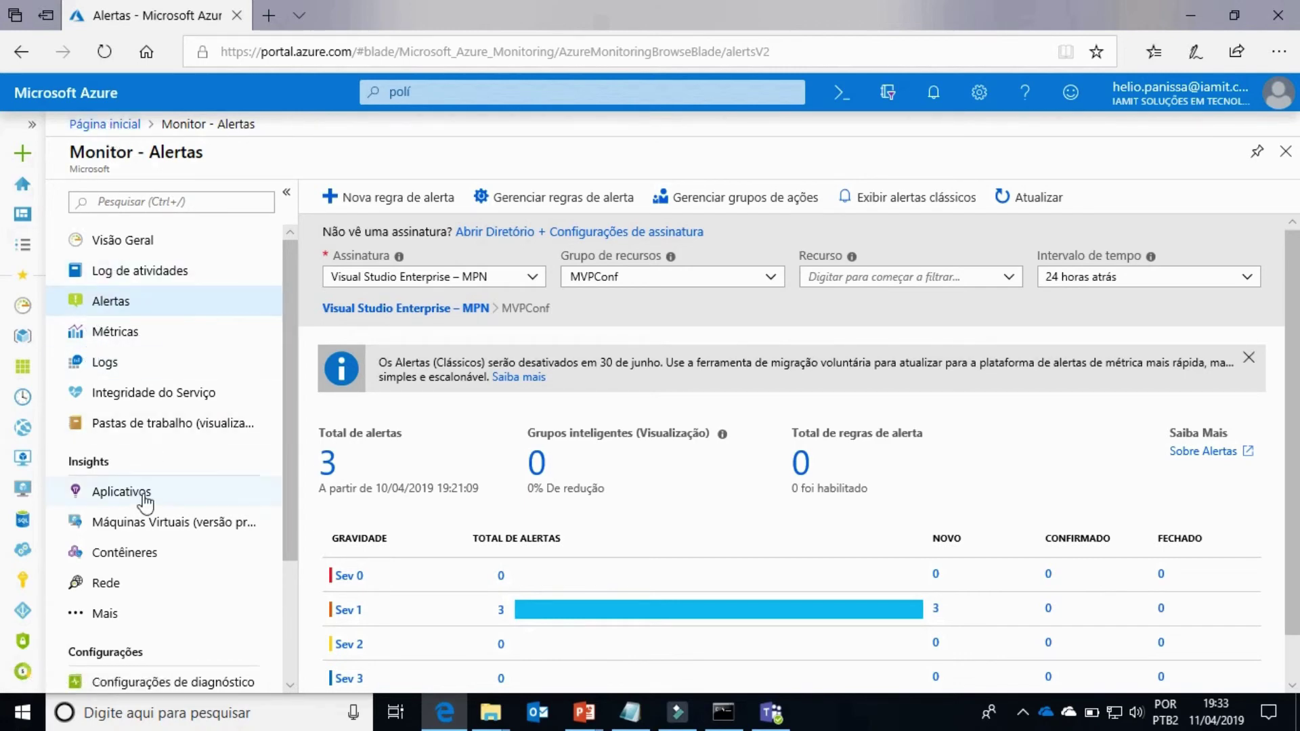
left_click(129, 528)
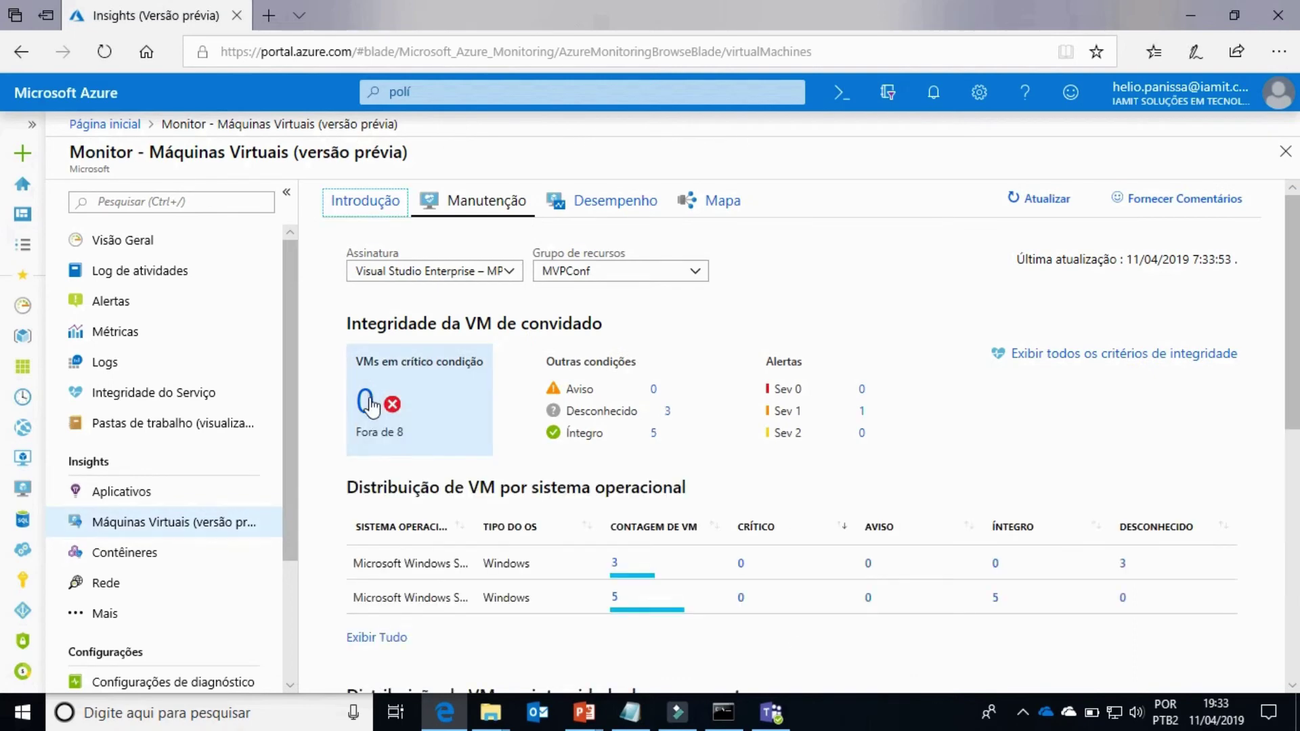
scroll(382, 431, "down", 2)
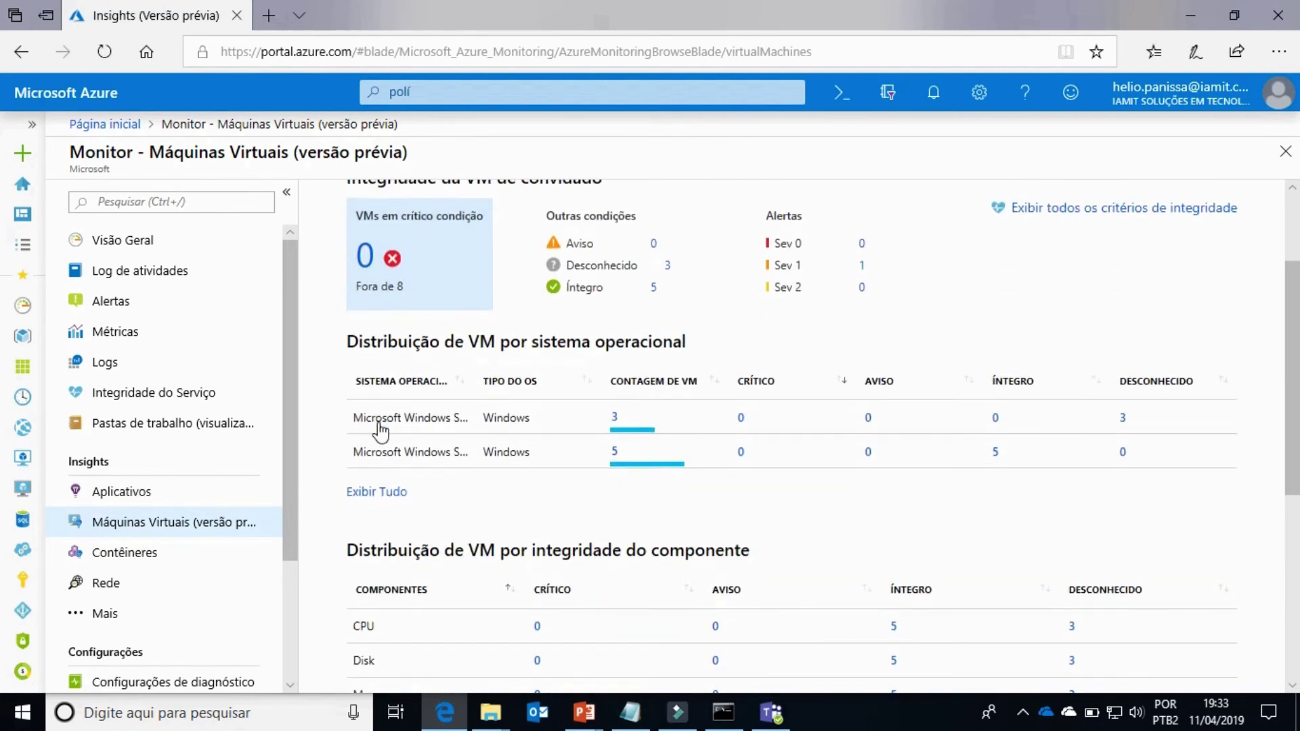
left_click(616, 451)
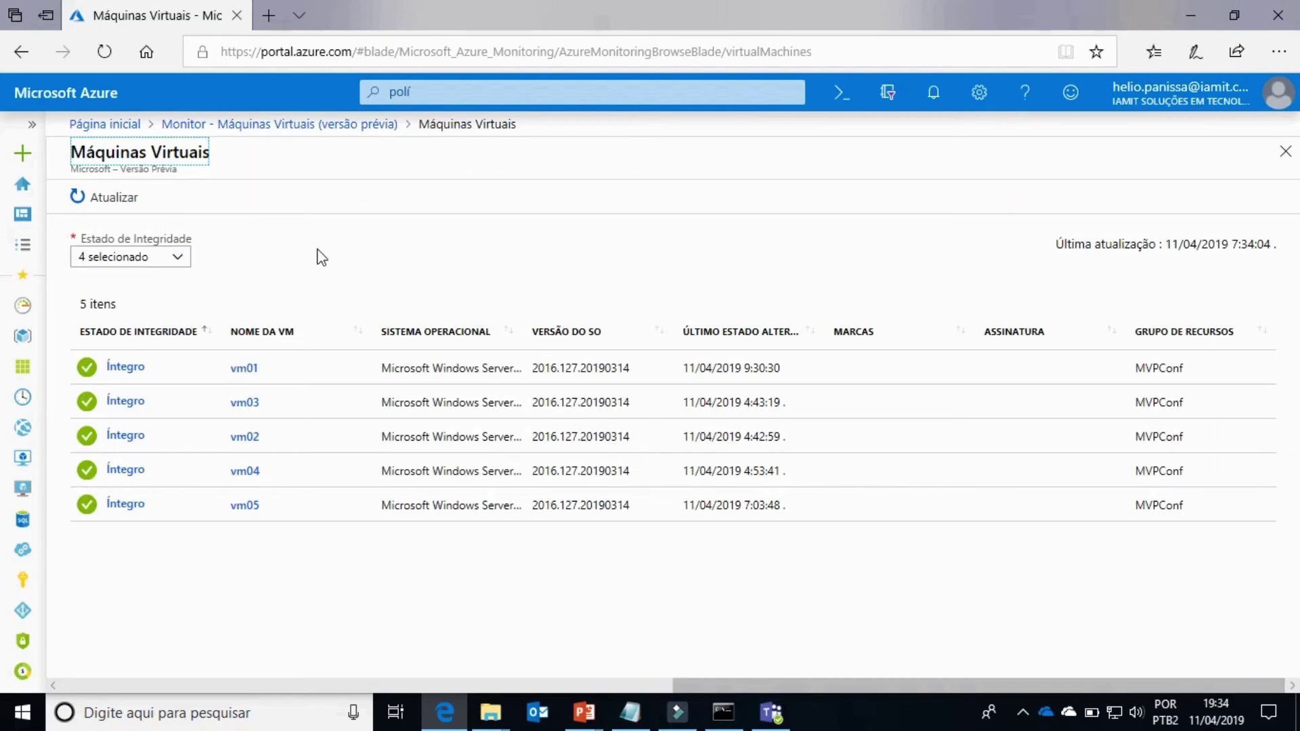
left_click(118, 369)
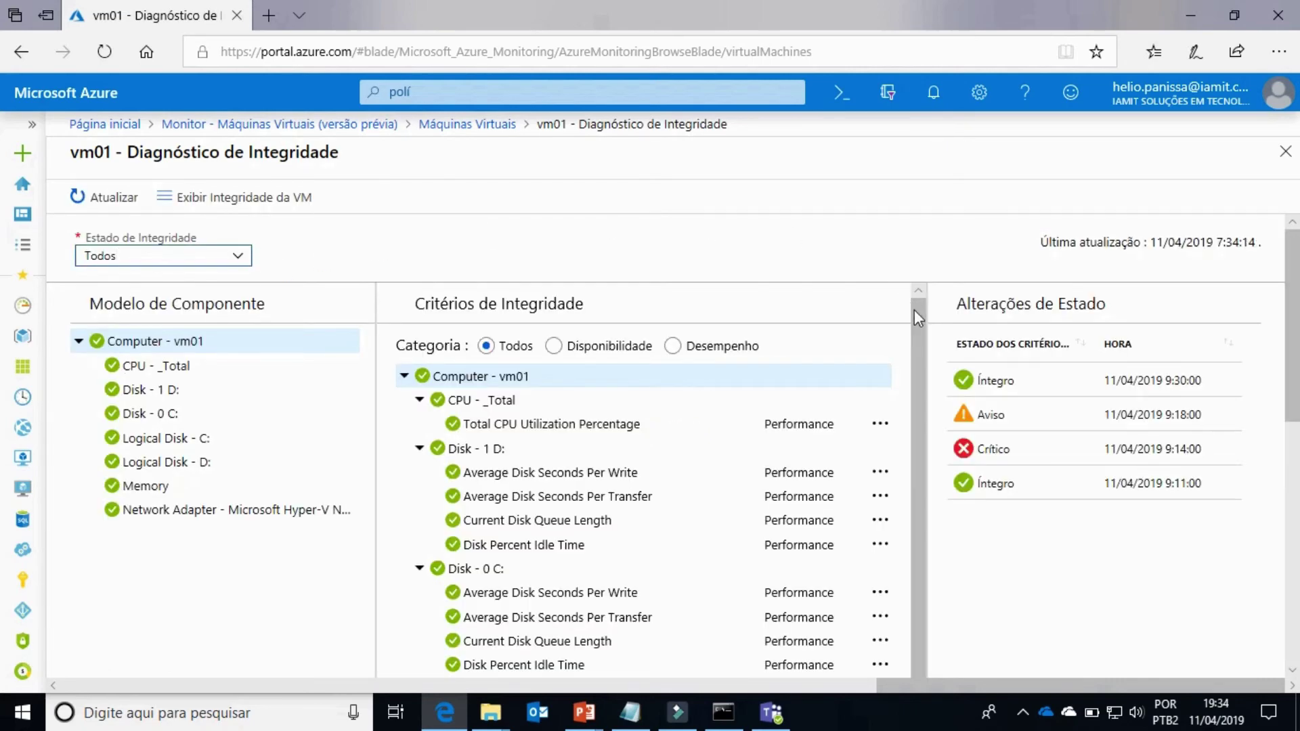
Check which Estado de Integridade filter options are available in vm01's health diagnostics
mouse_move(919, 324)
left_mouse_down()
mouse_move(937, 584)
mouse_move(922, 324)
left_mouse_up()
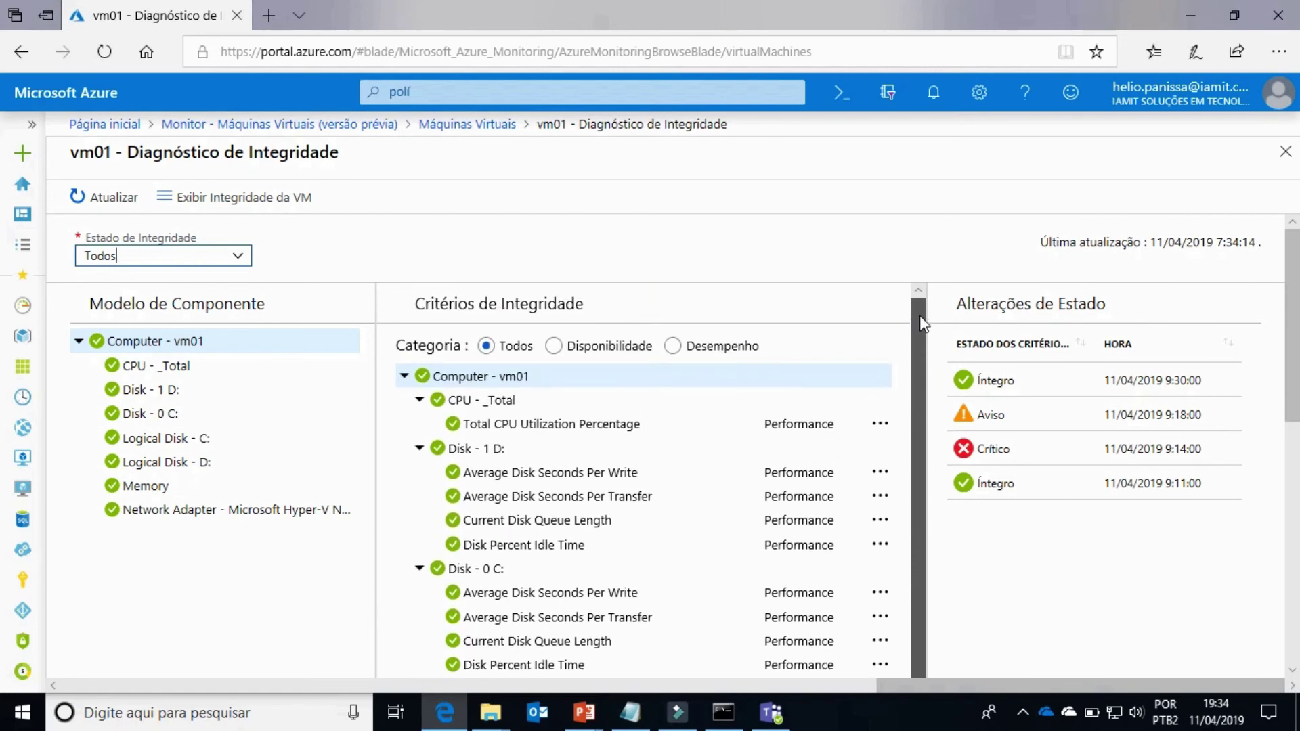
left_click(239, 258)
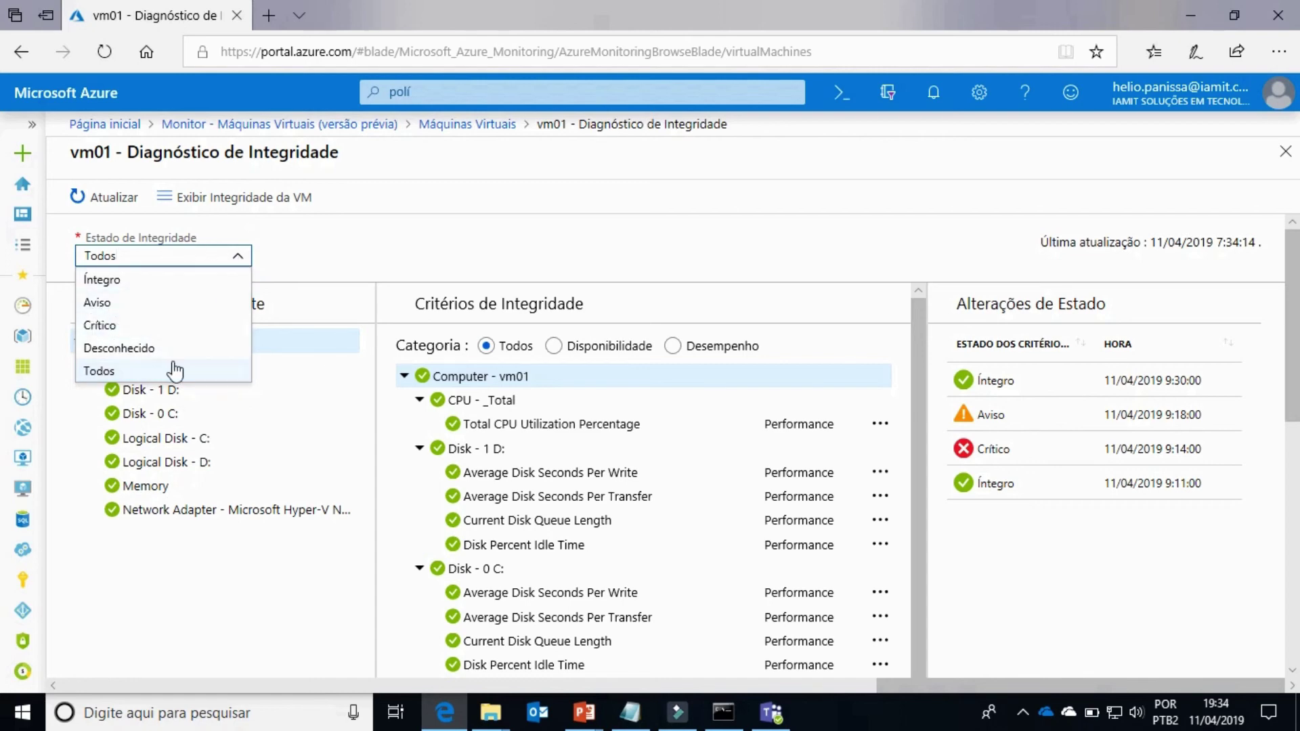
left_click(424, 235)
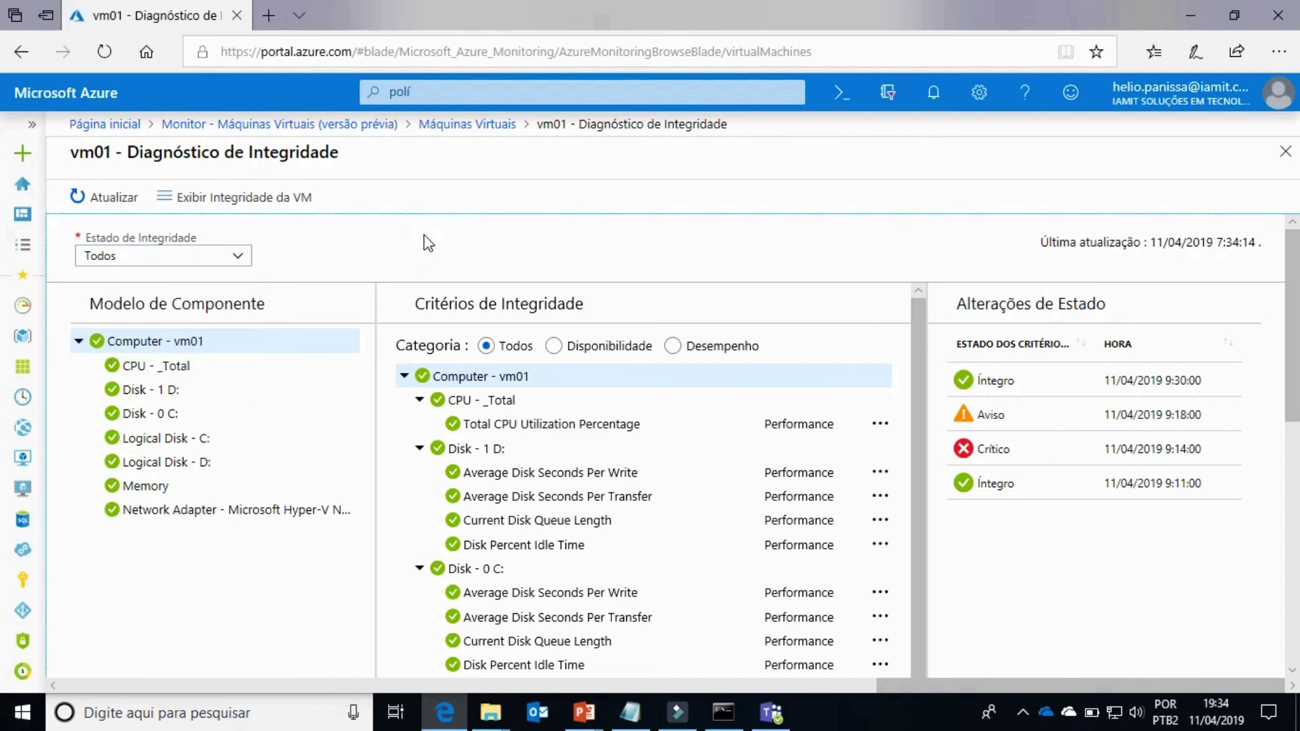
Filter vm01's health criteria by Disponibilidade and by Desempenho, and review the full list of performance criteria
left_click(553, 346)
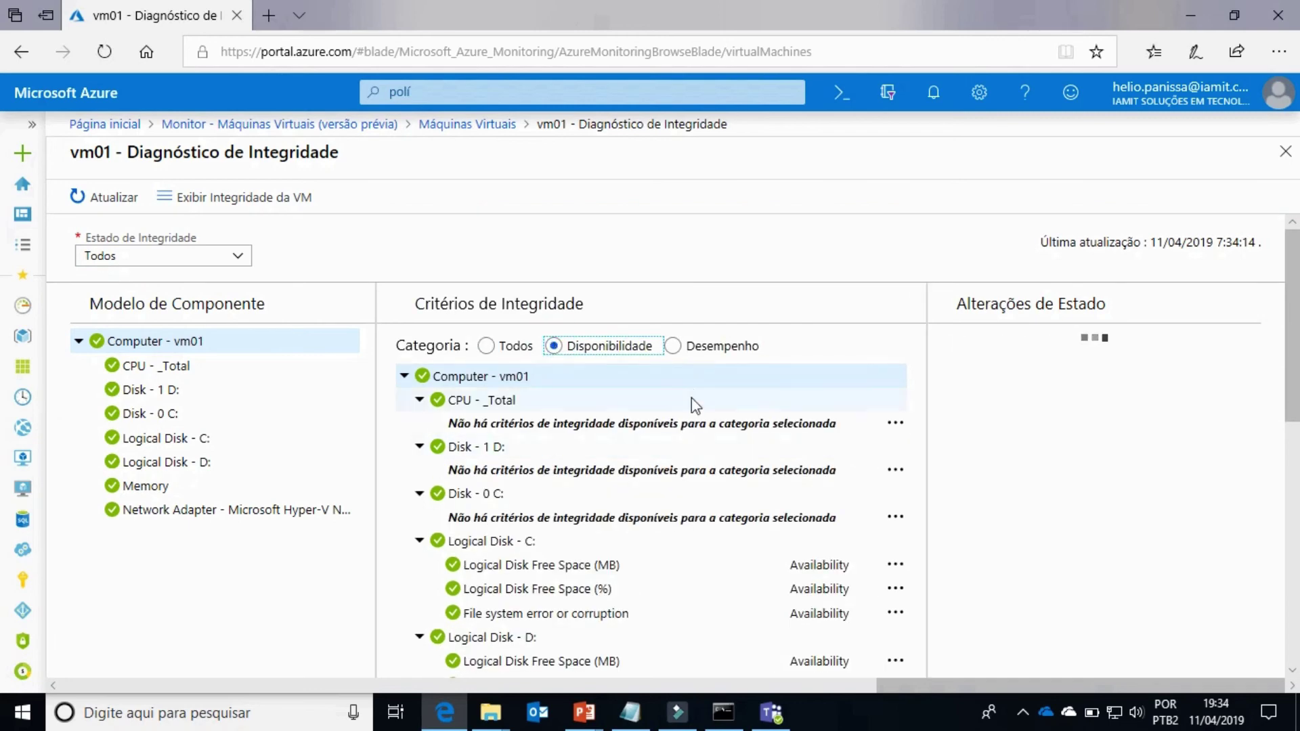
left_click(674, 347)
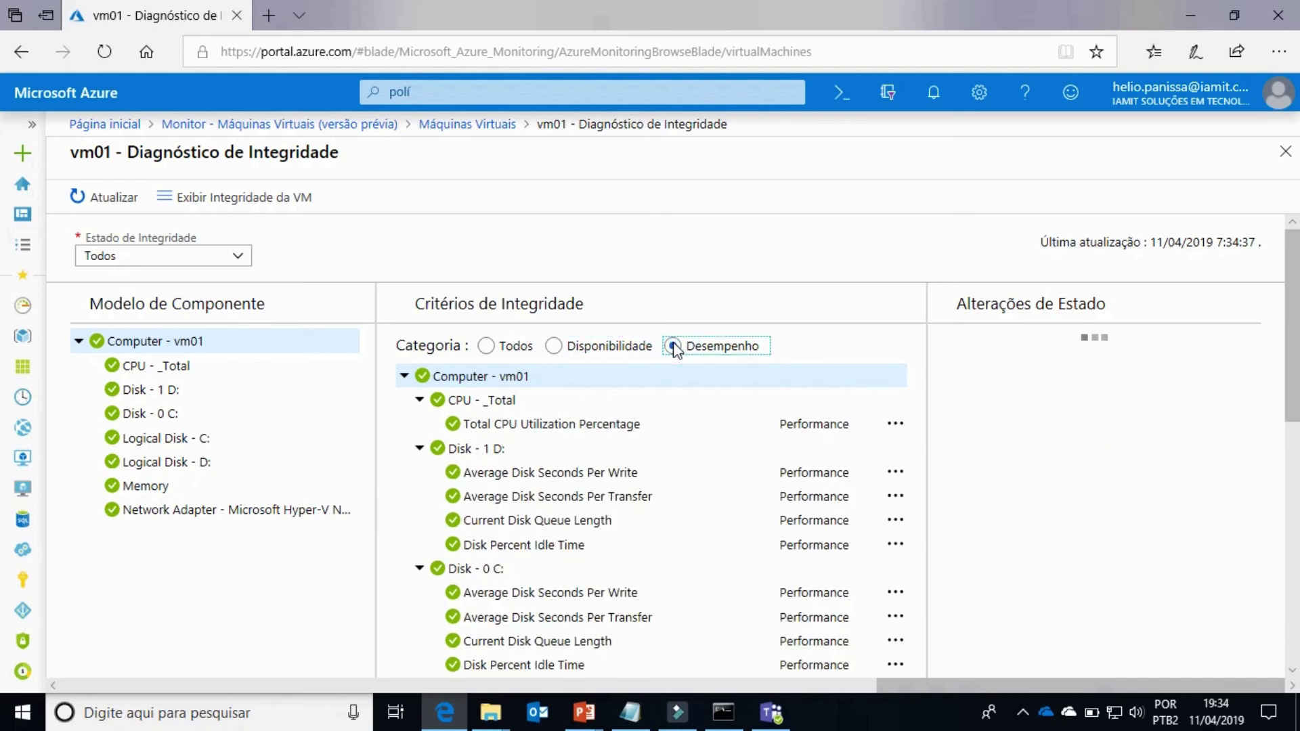
scroll(677, 505, "down", 5)
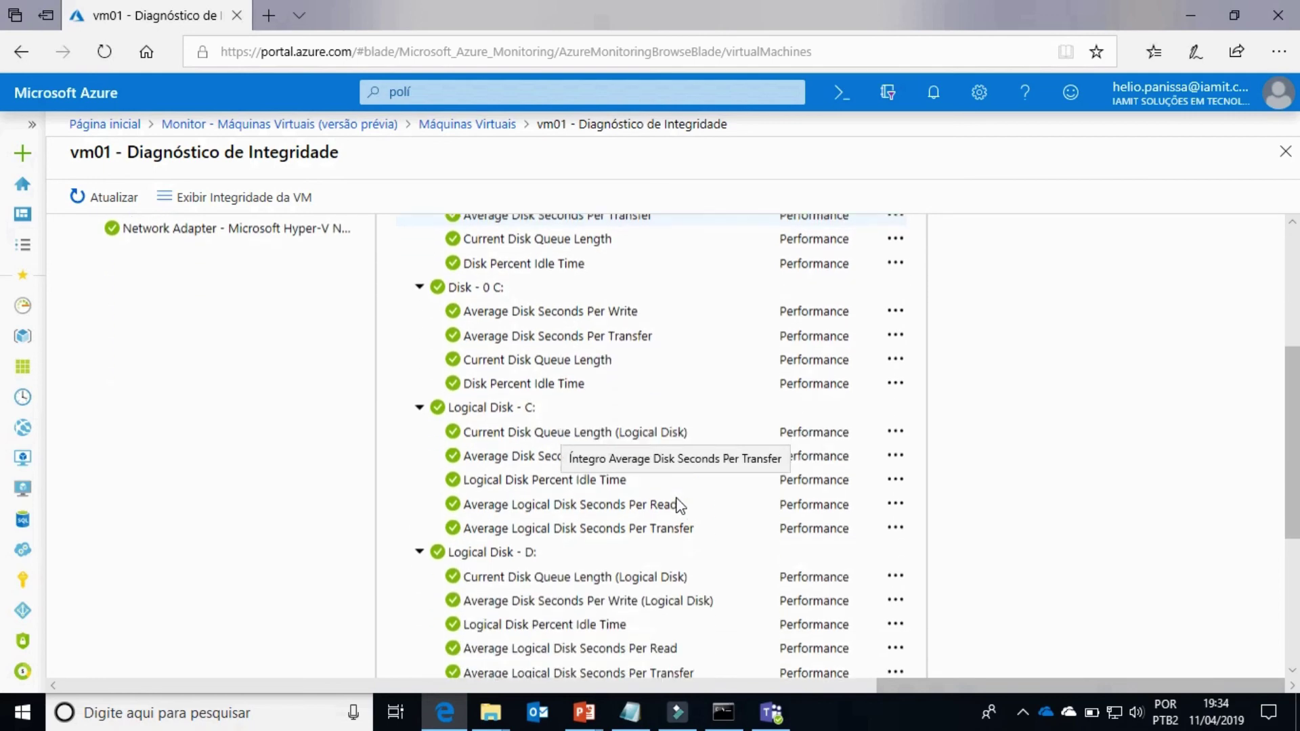
scroll(677, 506, "down", 4)
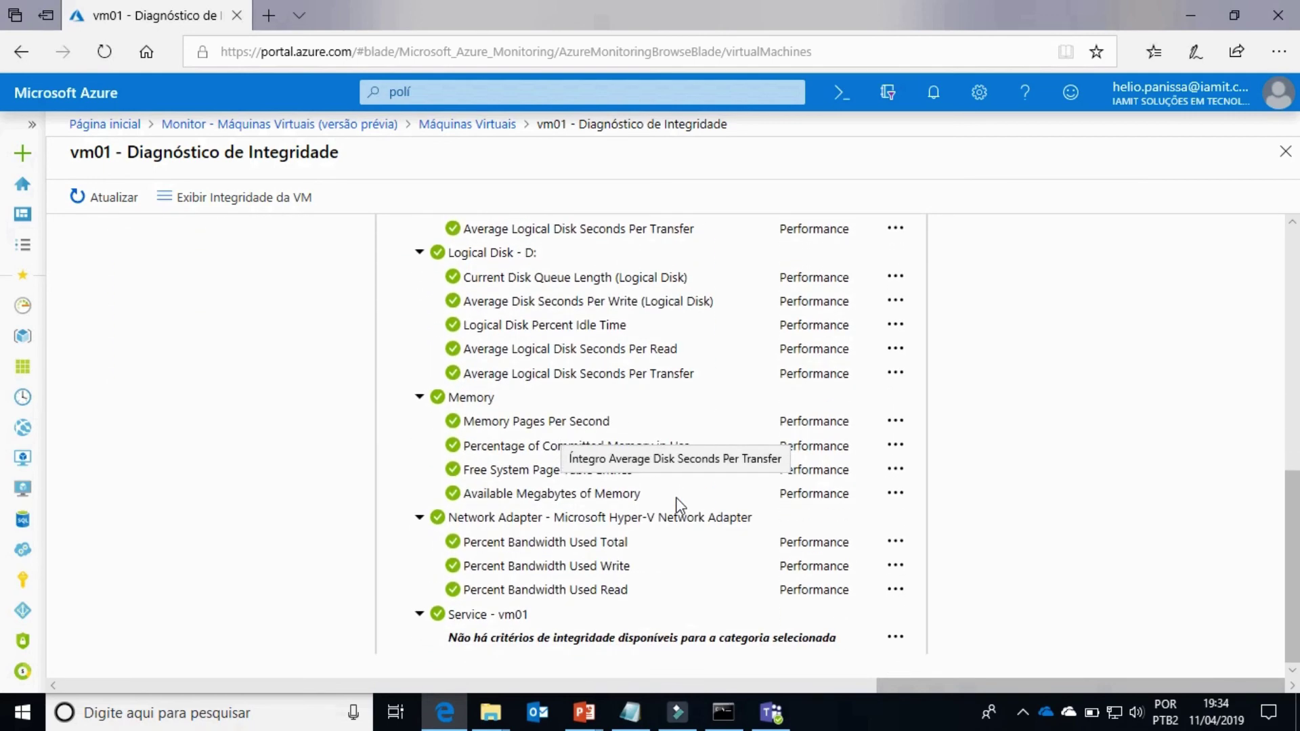
scroll(676, 498, "up", 10)
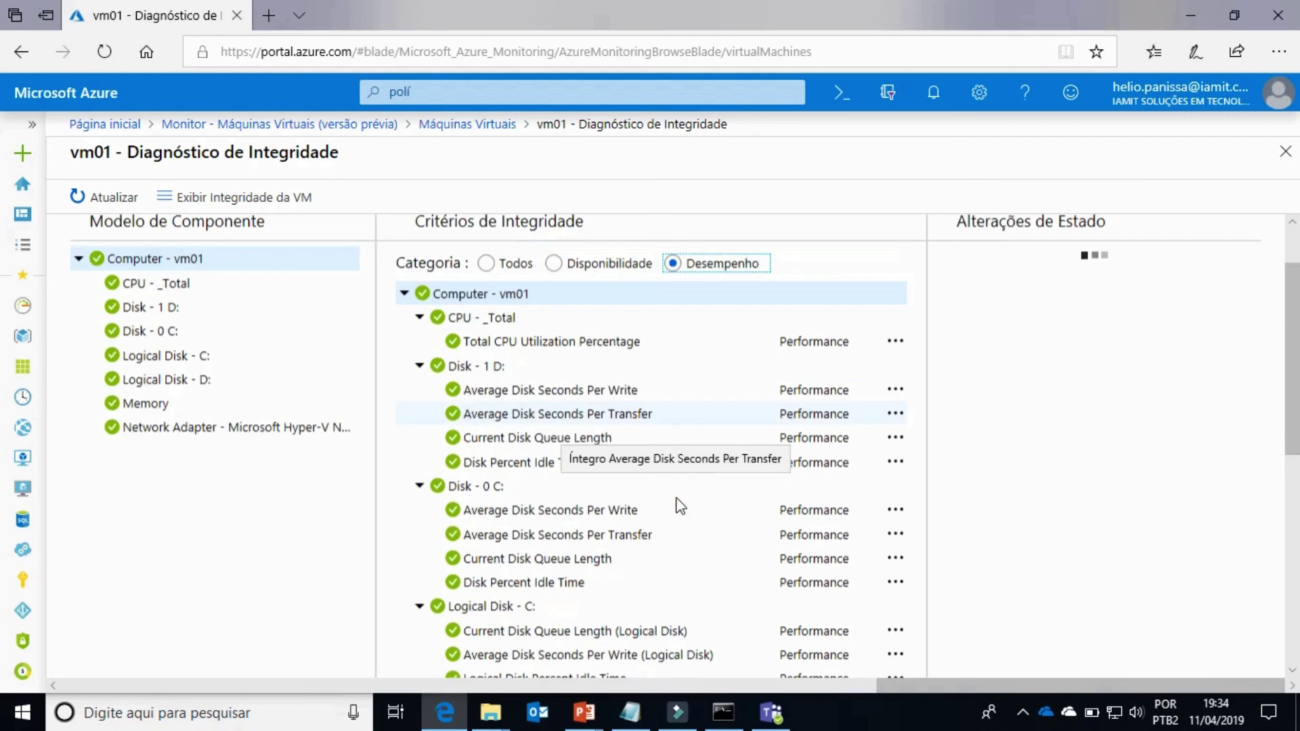
scroll(679, 505, "down", 1)
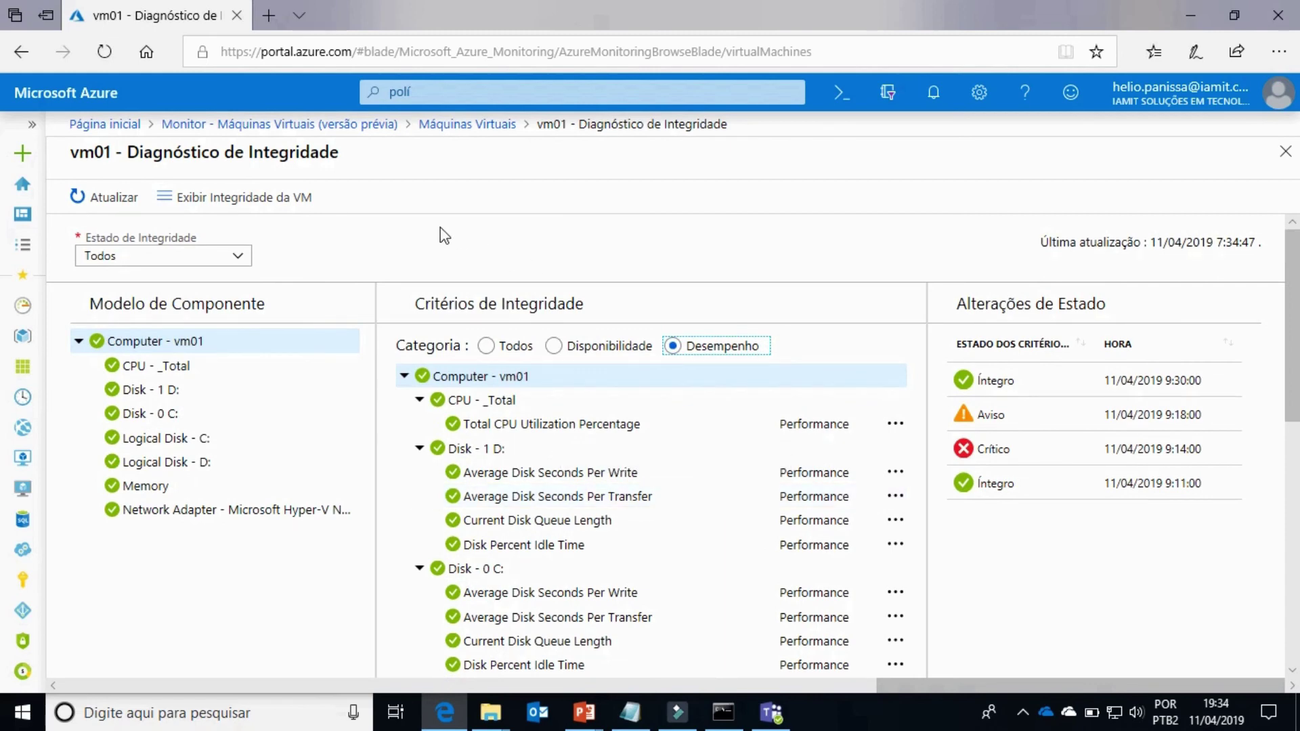
Leave vm01's health diagnostics for the Azure Monitor service, discarding unsaved edits
left_click(23, 305)
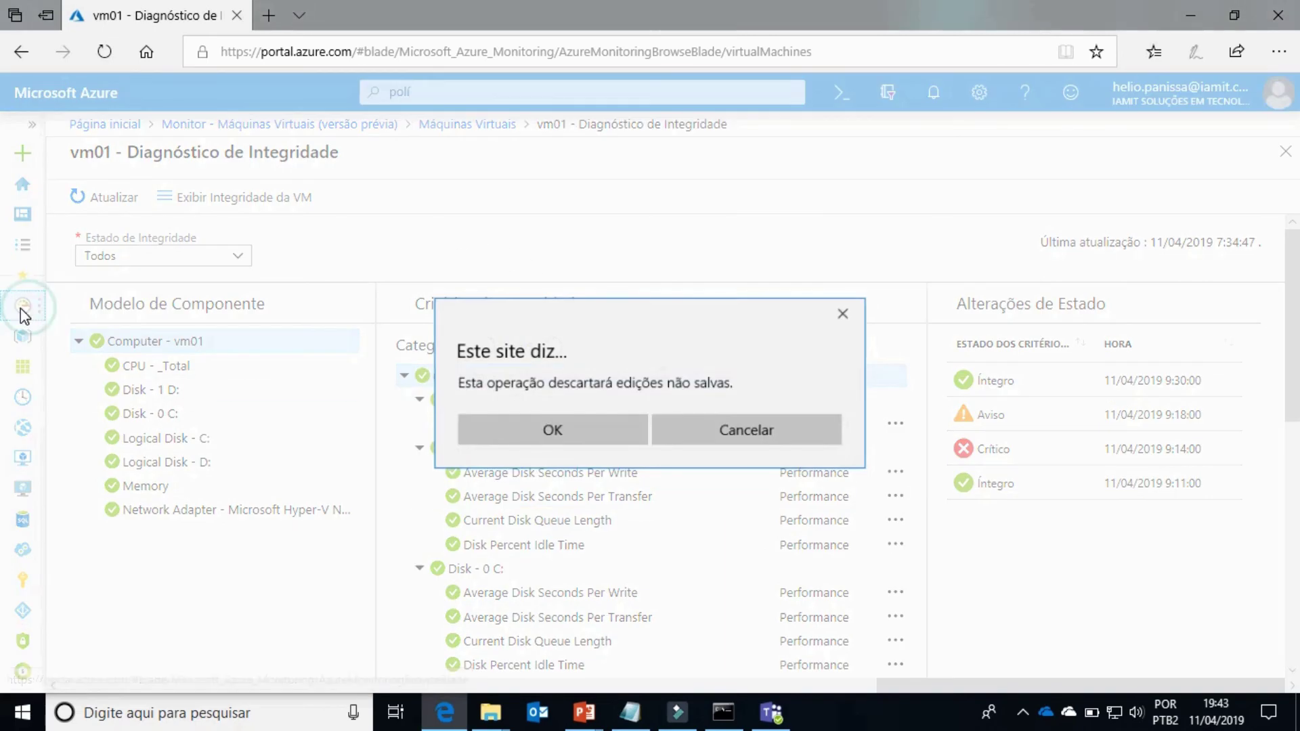
left_click(546, 430)
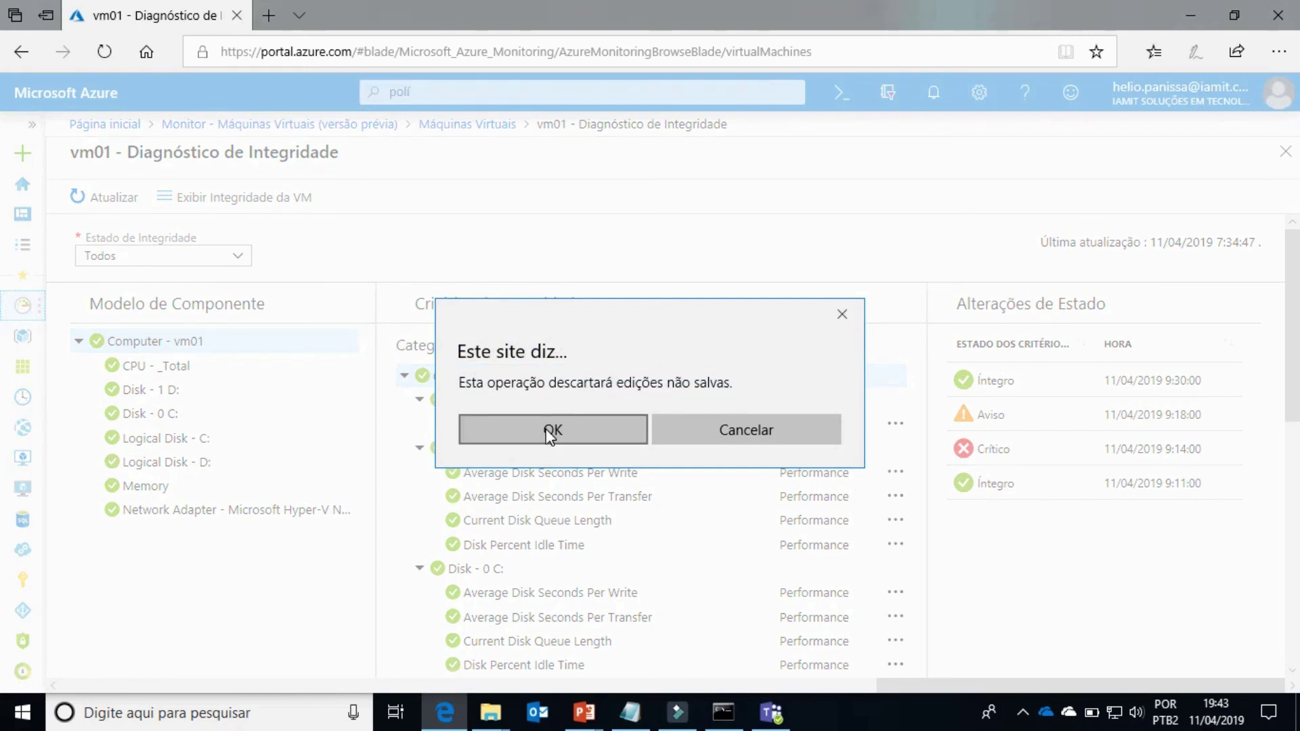